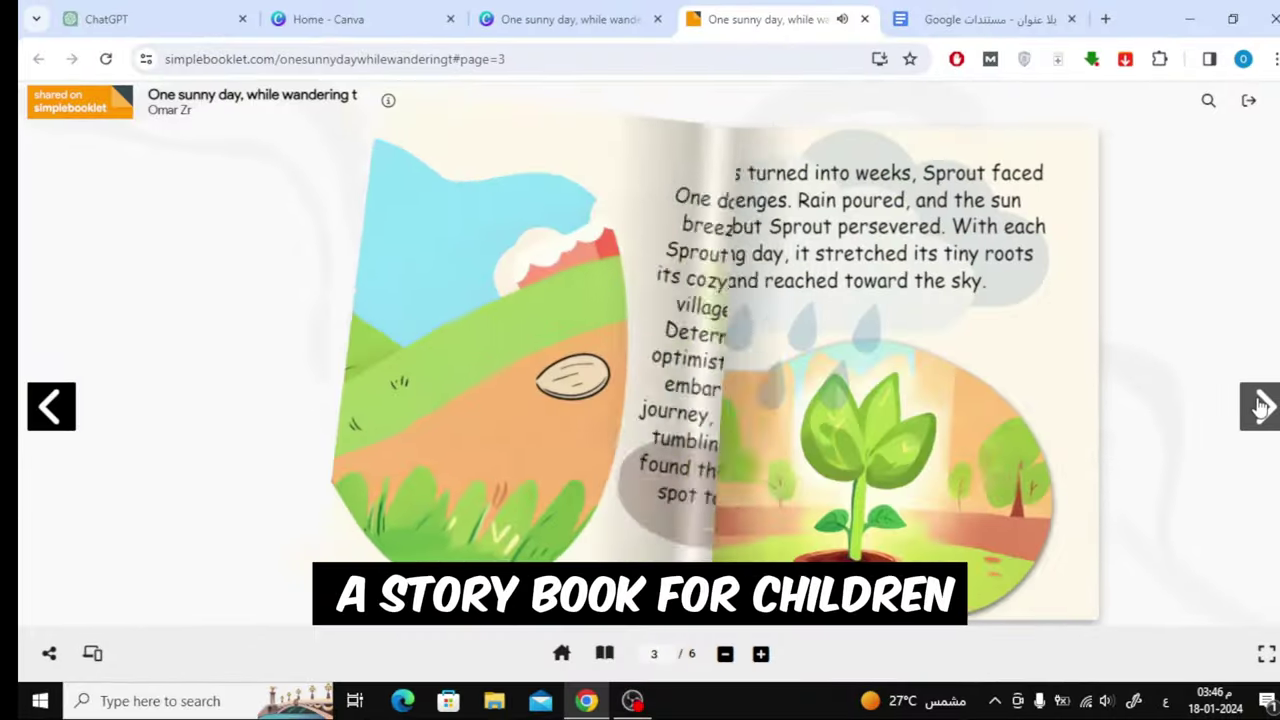
- Flip the finished caterpillar flipbook forward to its final page
click(1260, 405)
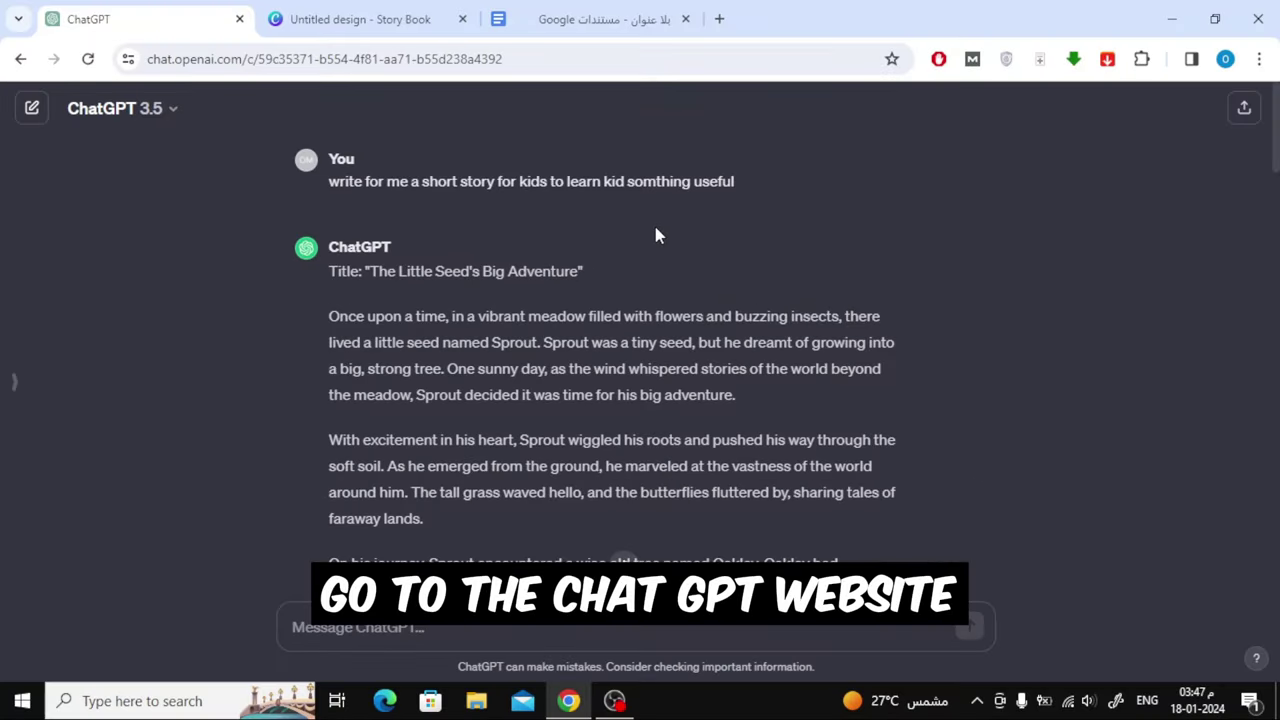
mouse_move(496, 110)
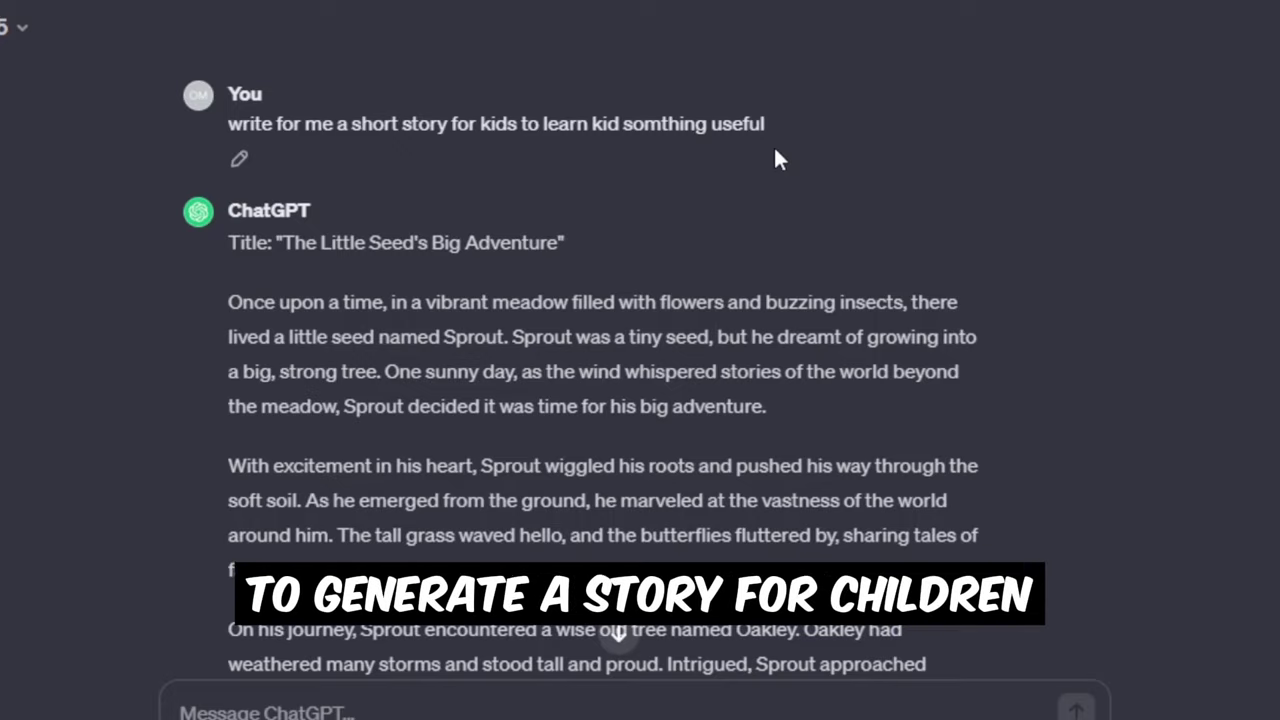
- Scroll through ChatGPT's 'The Curious Caterpillar' story to review it
scroll(776, 152, down, 4)
scroll(776, 152, down, 10)
scroll(776, 152, down, 5)
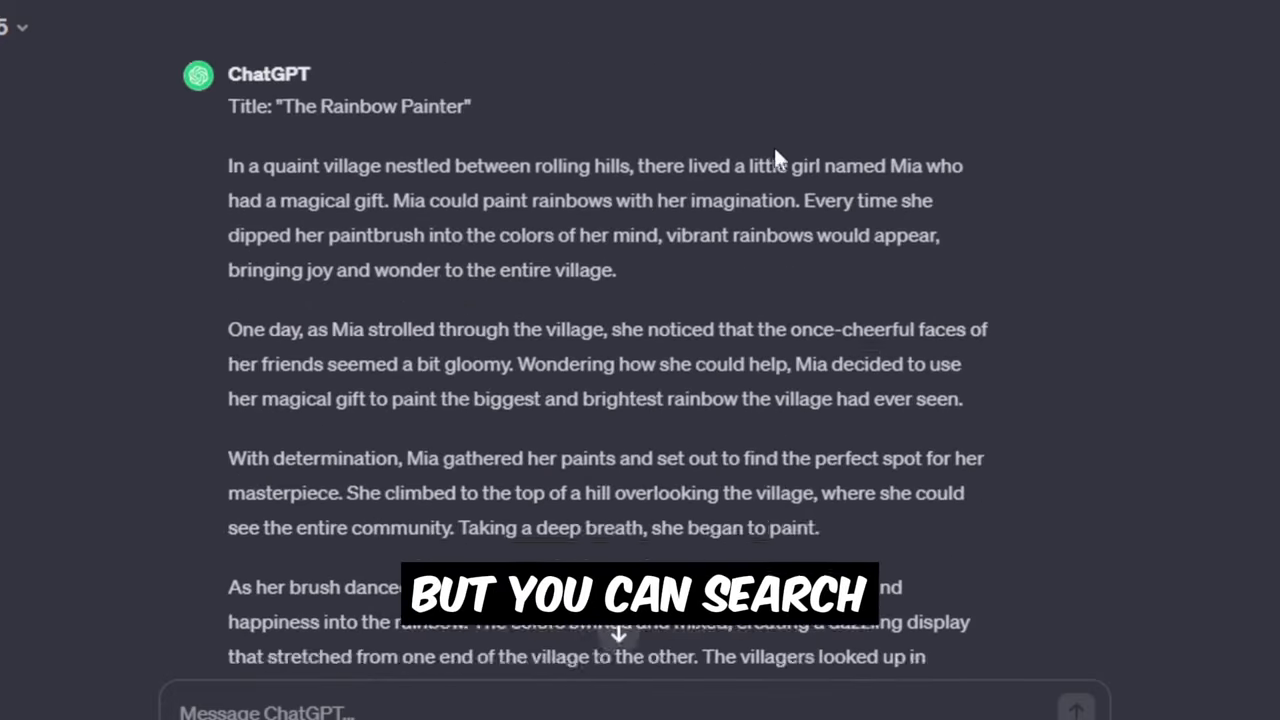
scroll(776, 152, down, 5)
scroll(743, 200, down, 5)
scroll(743, 200, down, 3)
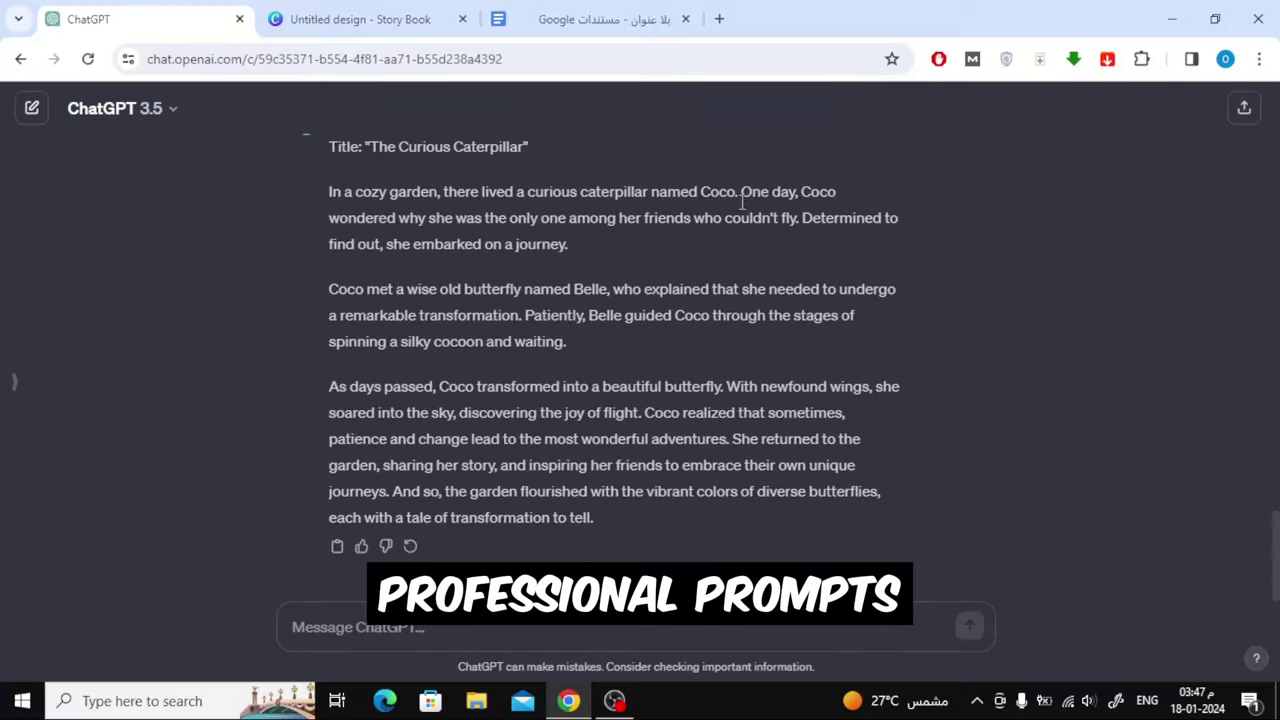
scroll(537, 334, up, 2)
scroll(539, 332, up, 1)
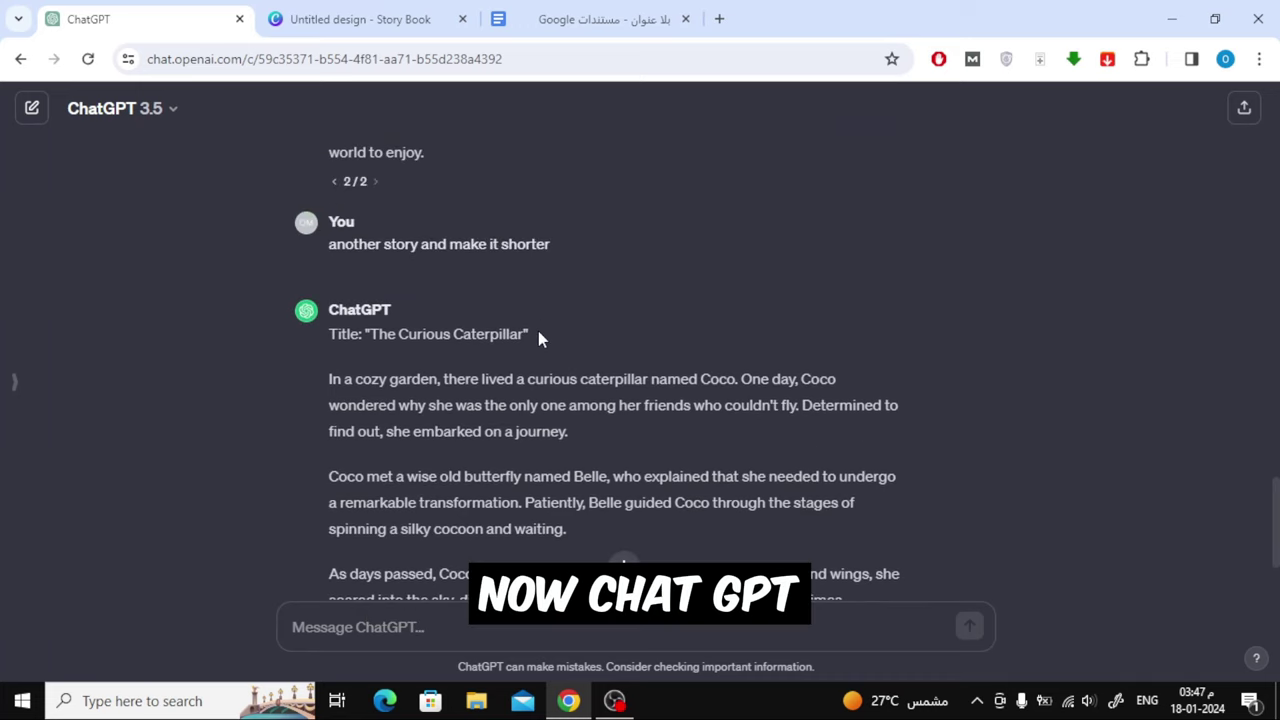
scroll(538, 331, down, 2)
scroll(538, 331, down, 1)
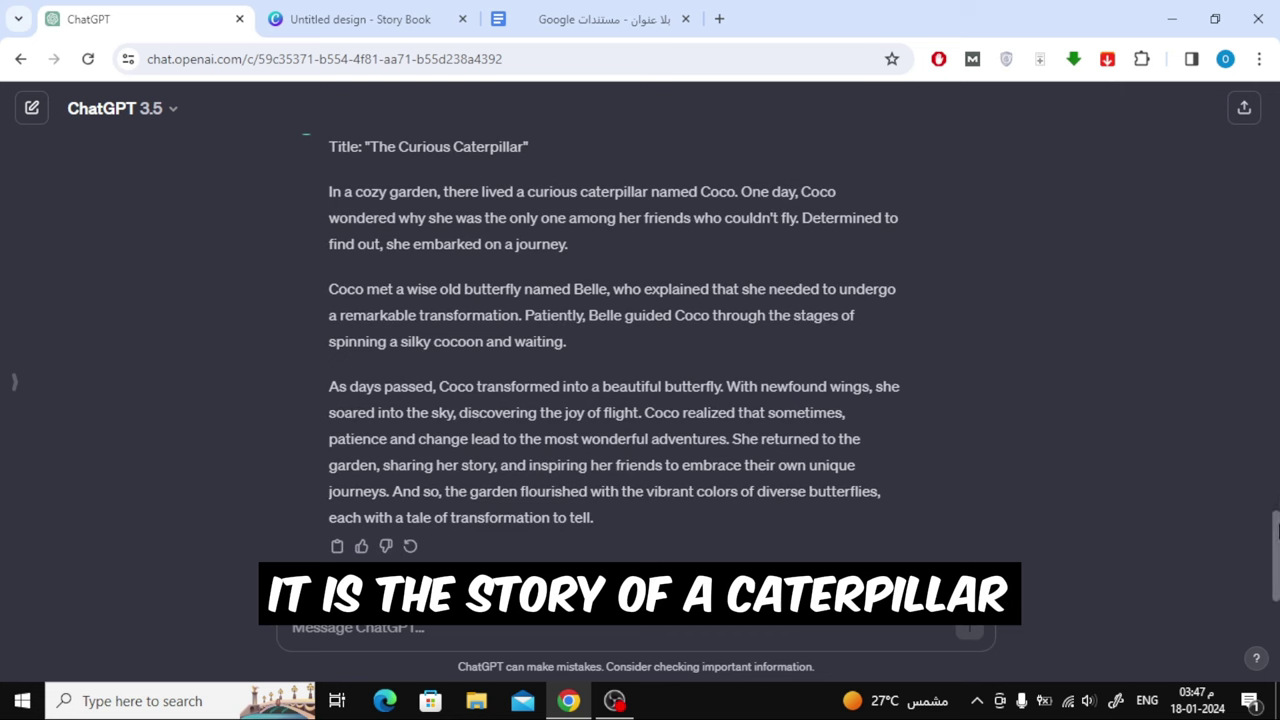
drag(1277, 532, 1277, 522)
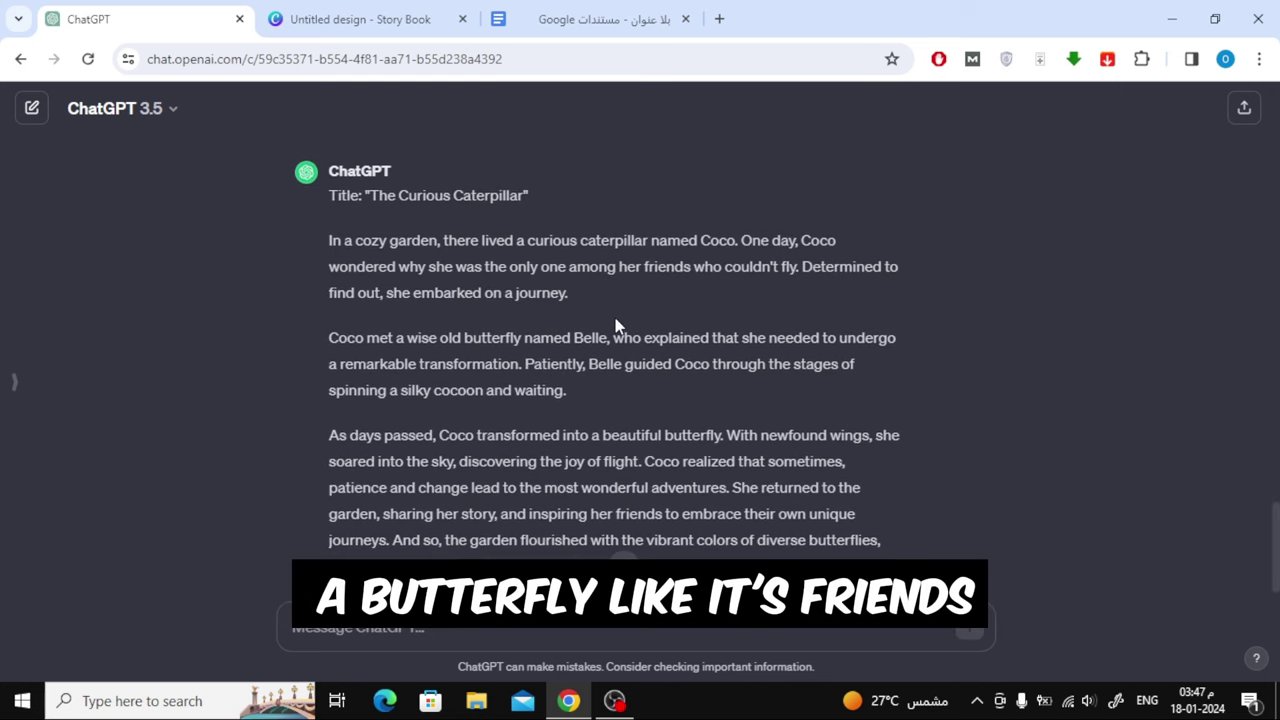
scroll(615, 326, down, 1)
scroll(615, 326, up, 2)
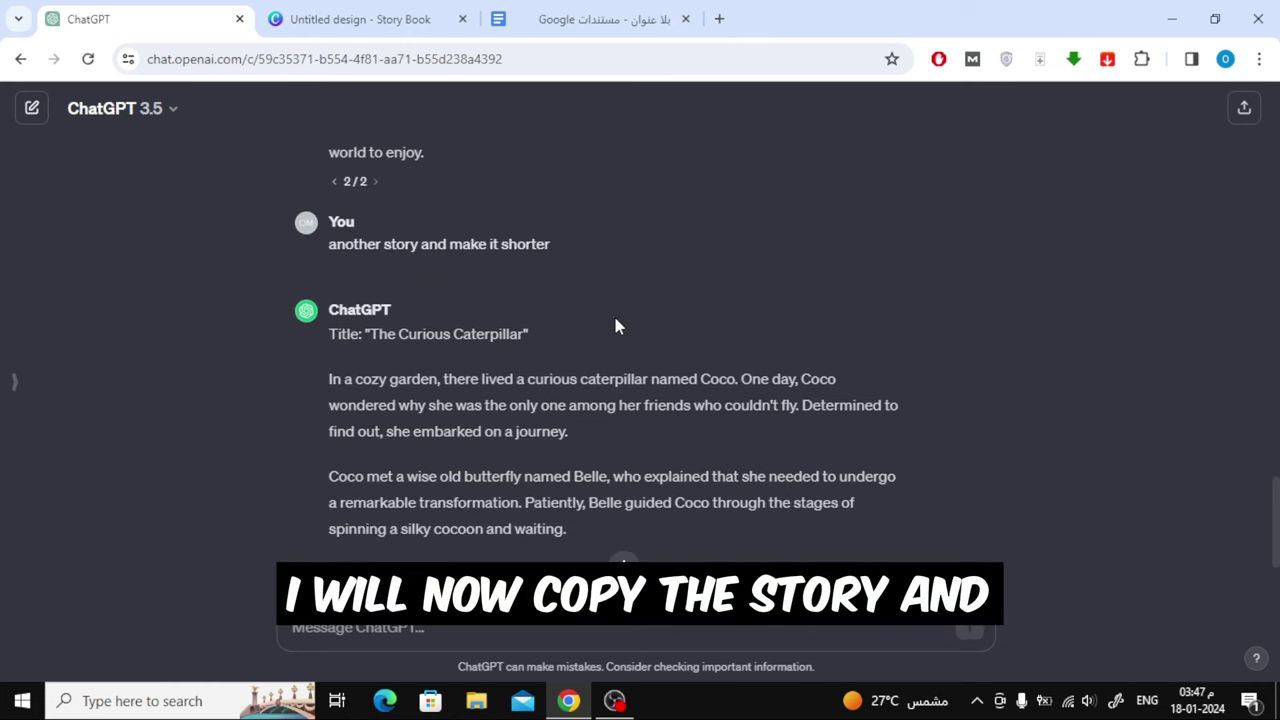
scroll(615, 326, down, 2)
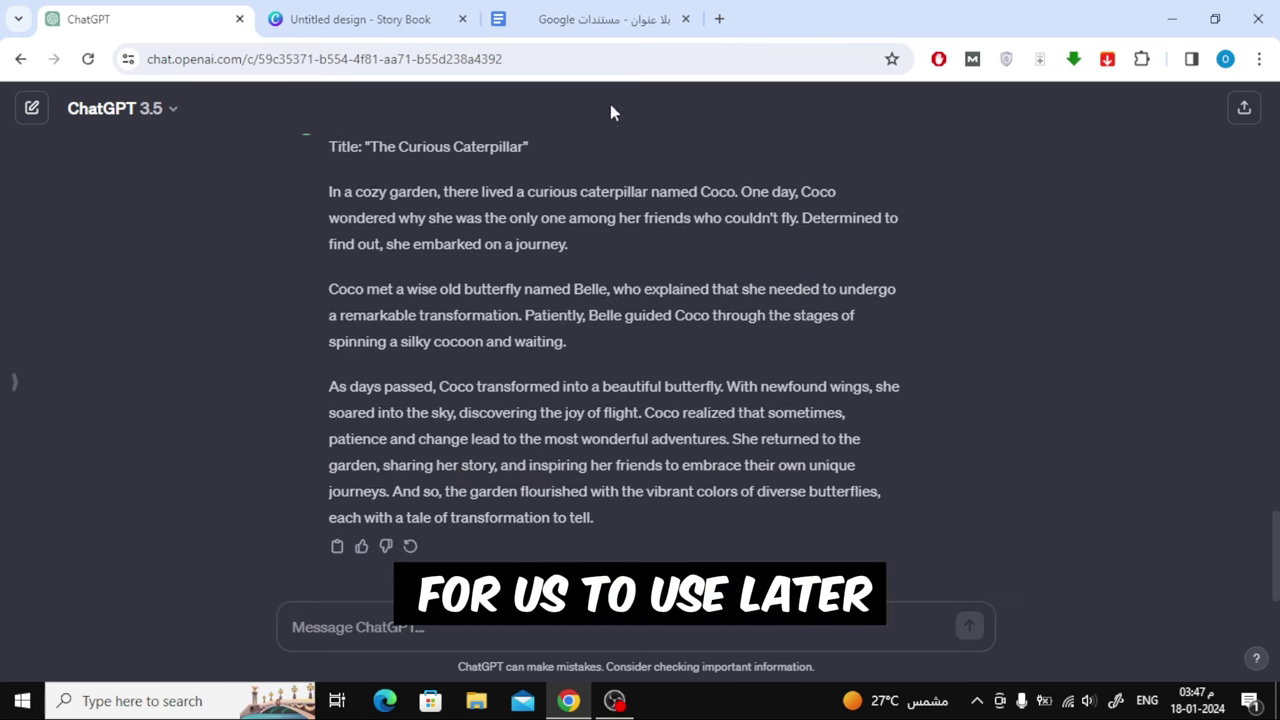
- Bring up the Google Doc holding the pasted caterpillar story and skim it
click(600, 19)
scroll(621, 400, down, 1)
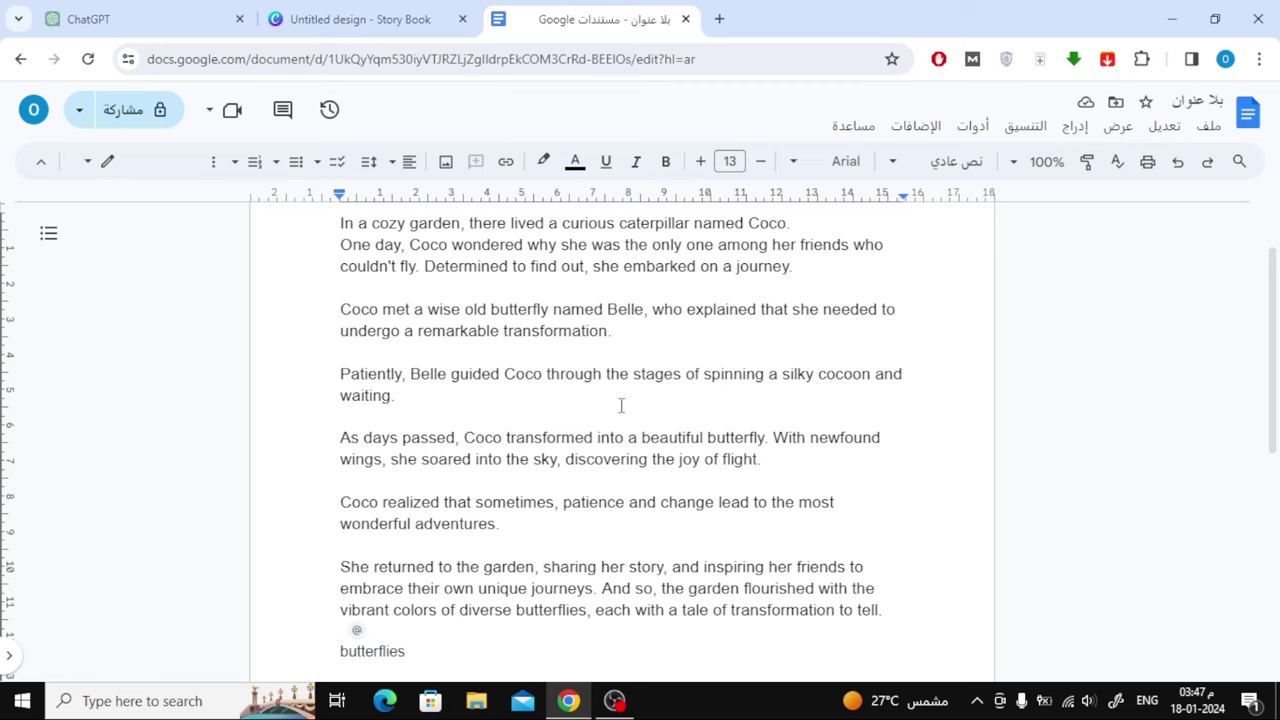
scroll(621, 405, up, 1)
scroll(621, 405, down, 1)
scroll(621, 405, down, 1)
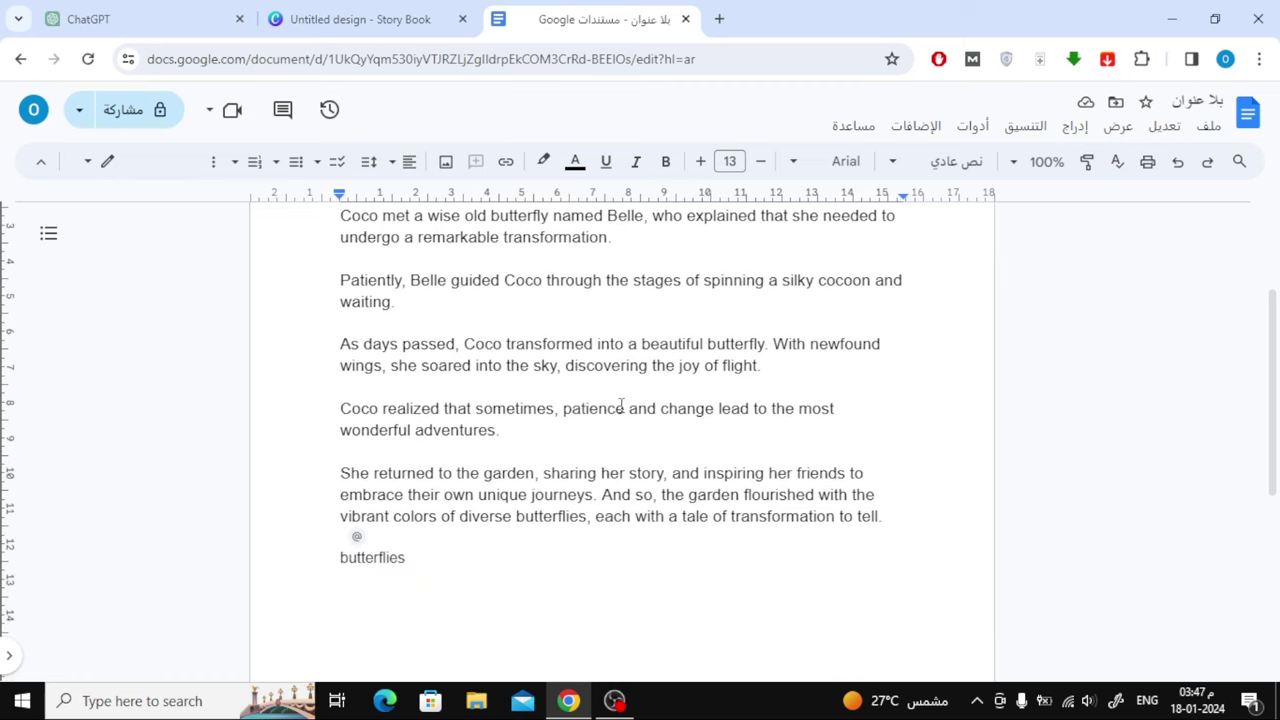
scroll(621, 405, up, 1)
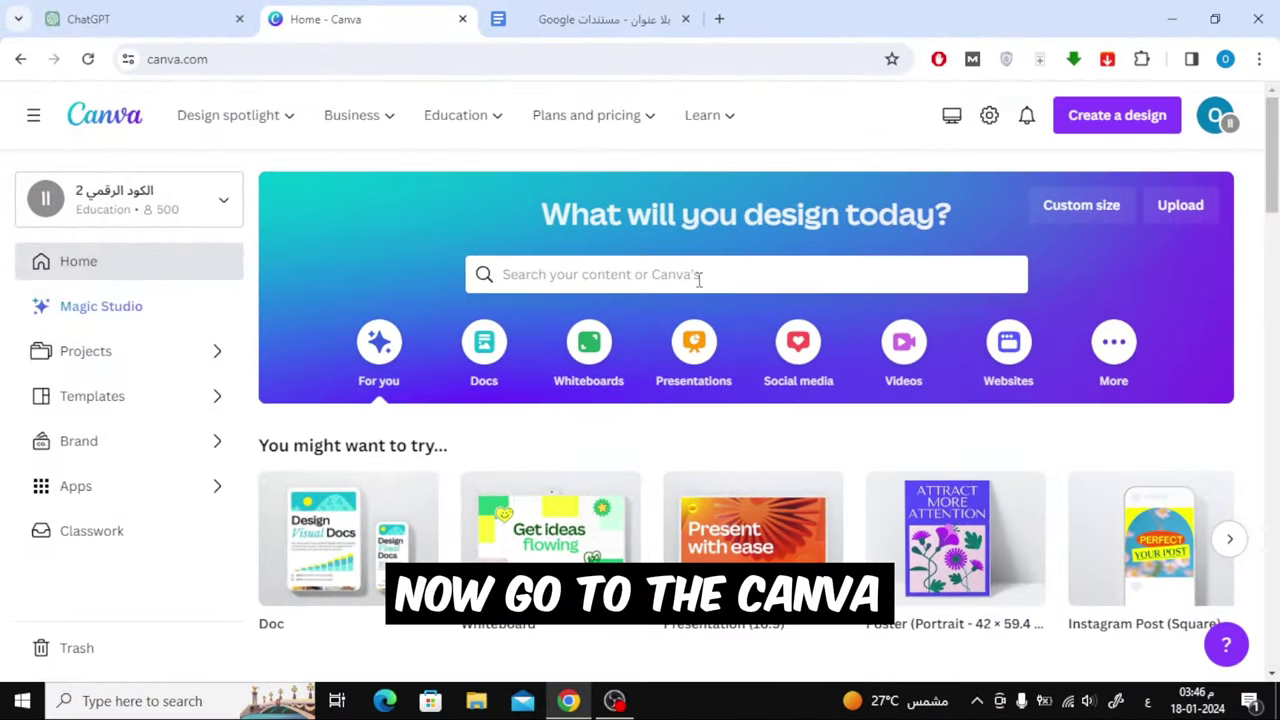
- Search Canva's templates for 'book' and create a blank Story Book design
click(698, 280)
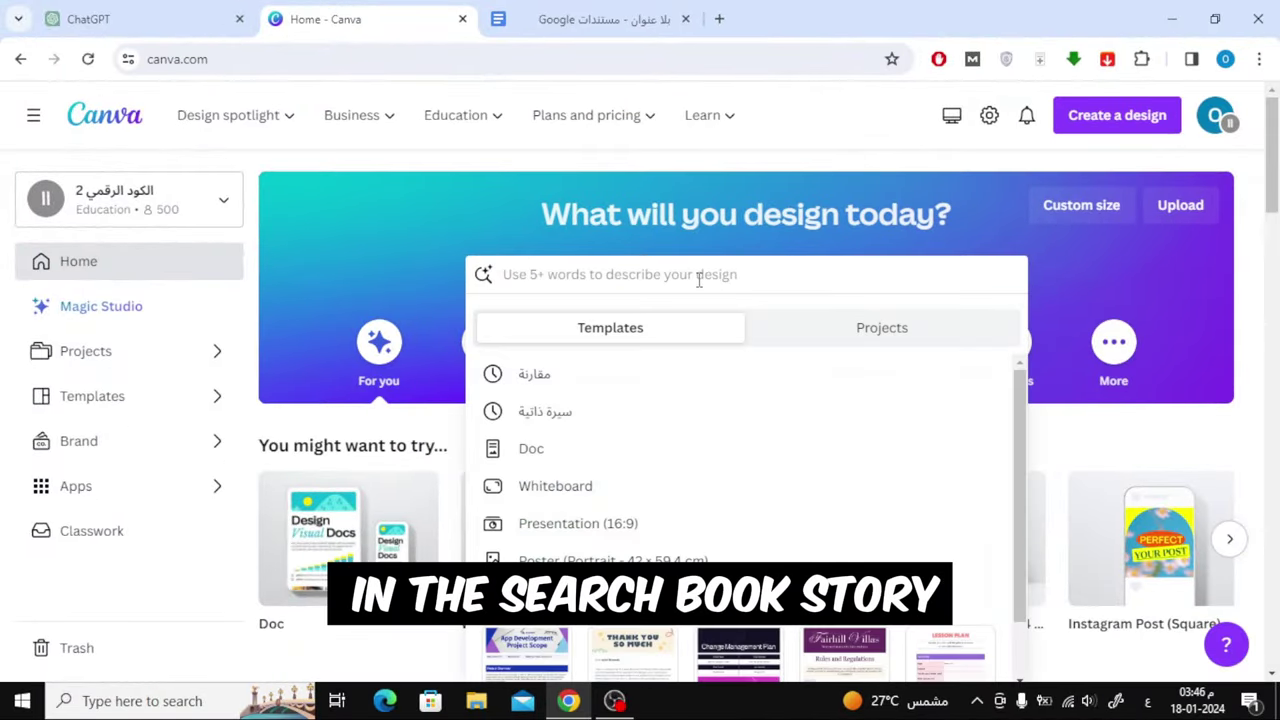
text(story boo)
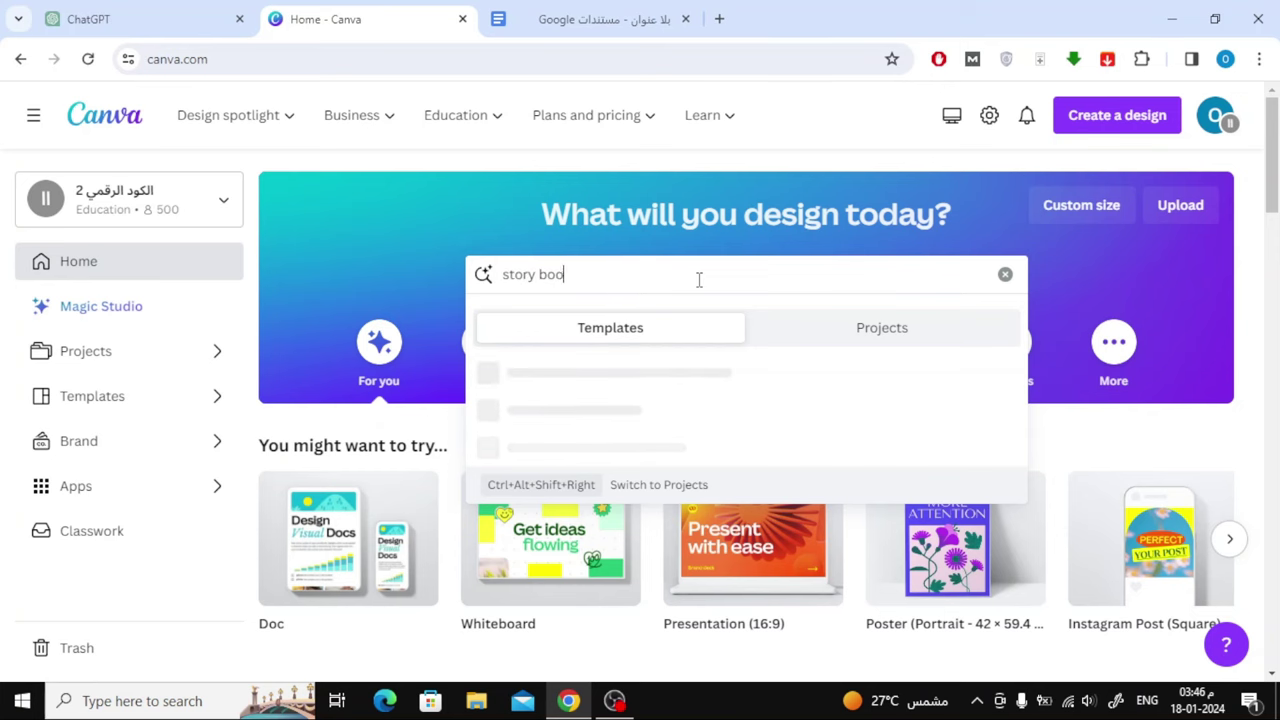
text(k)
key(Return)
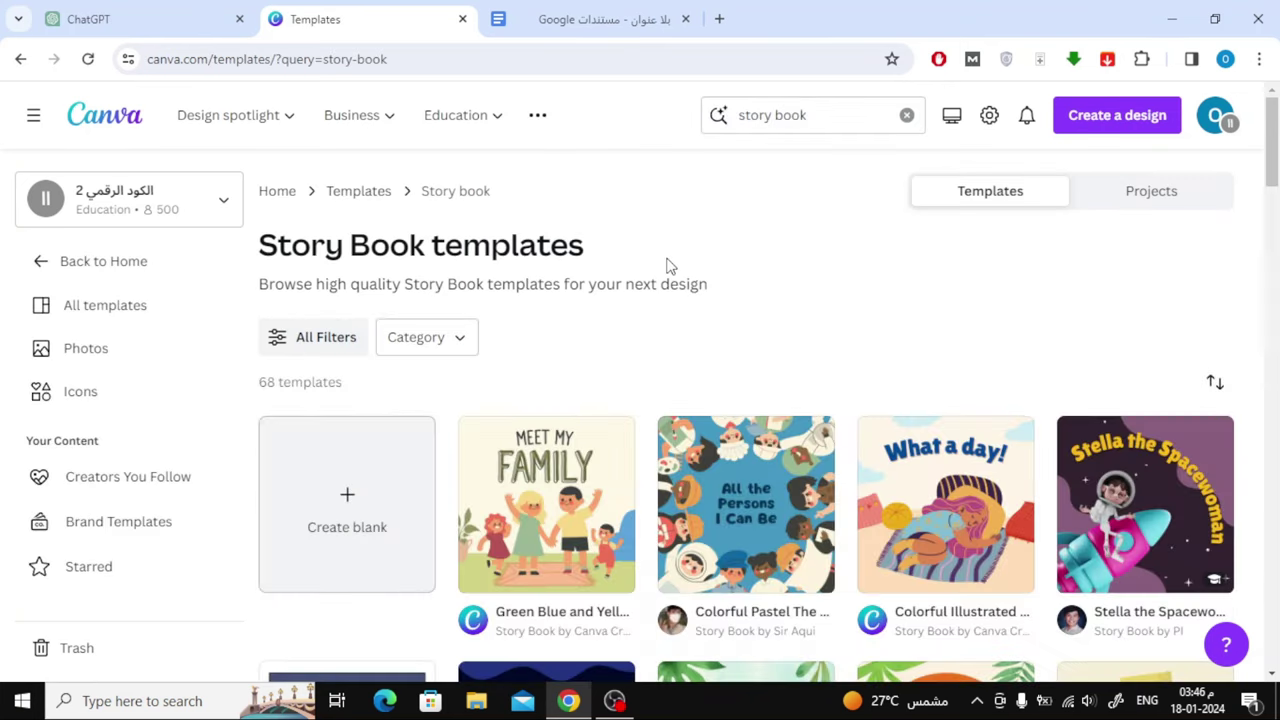
scroll(670, 266, down, 1)
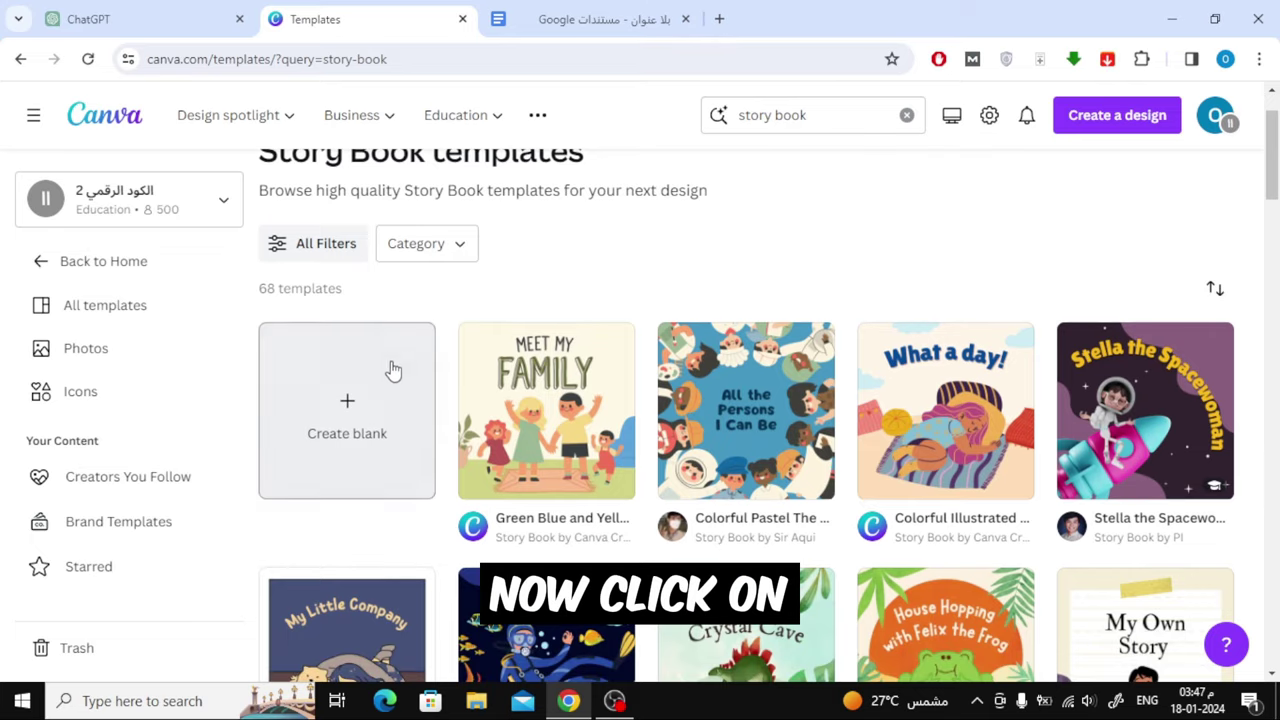
click(362, 395)
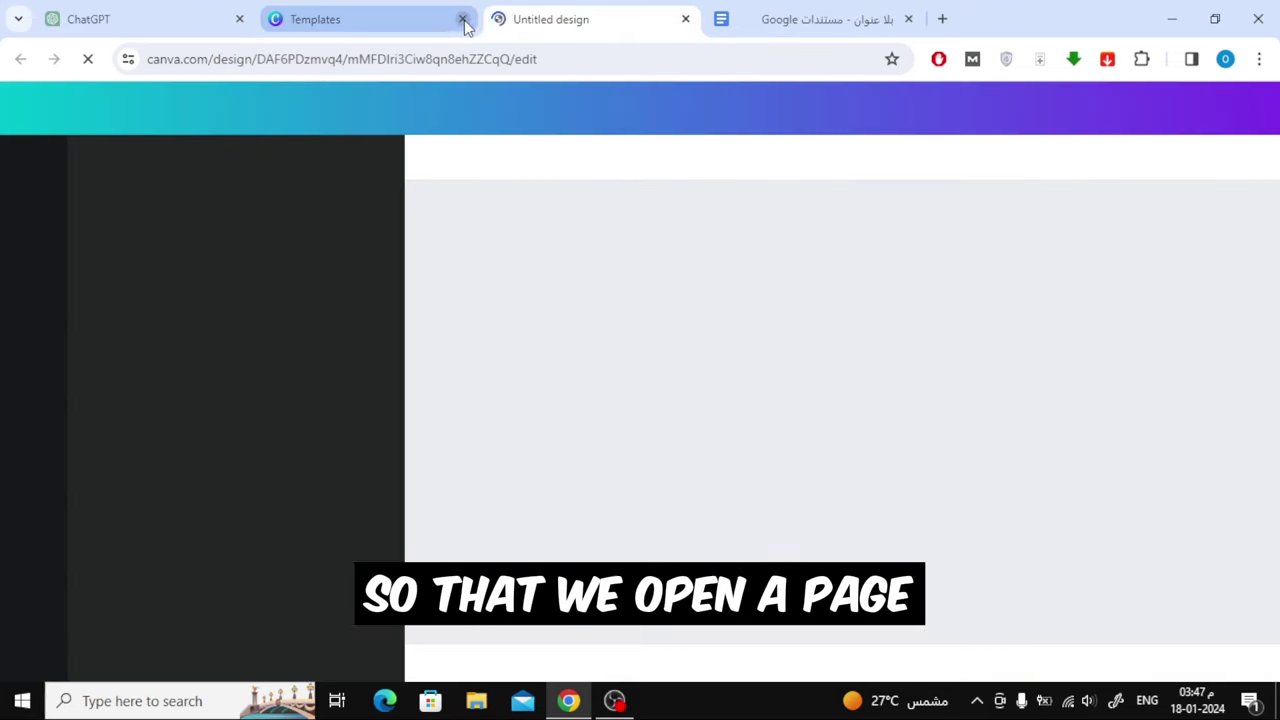
- Set the page background to orange, then lighten it to pale peach
click(462, 19)
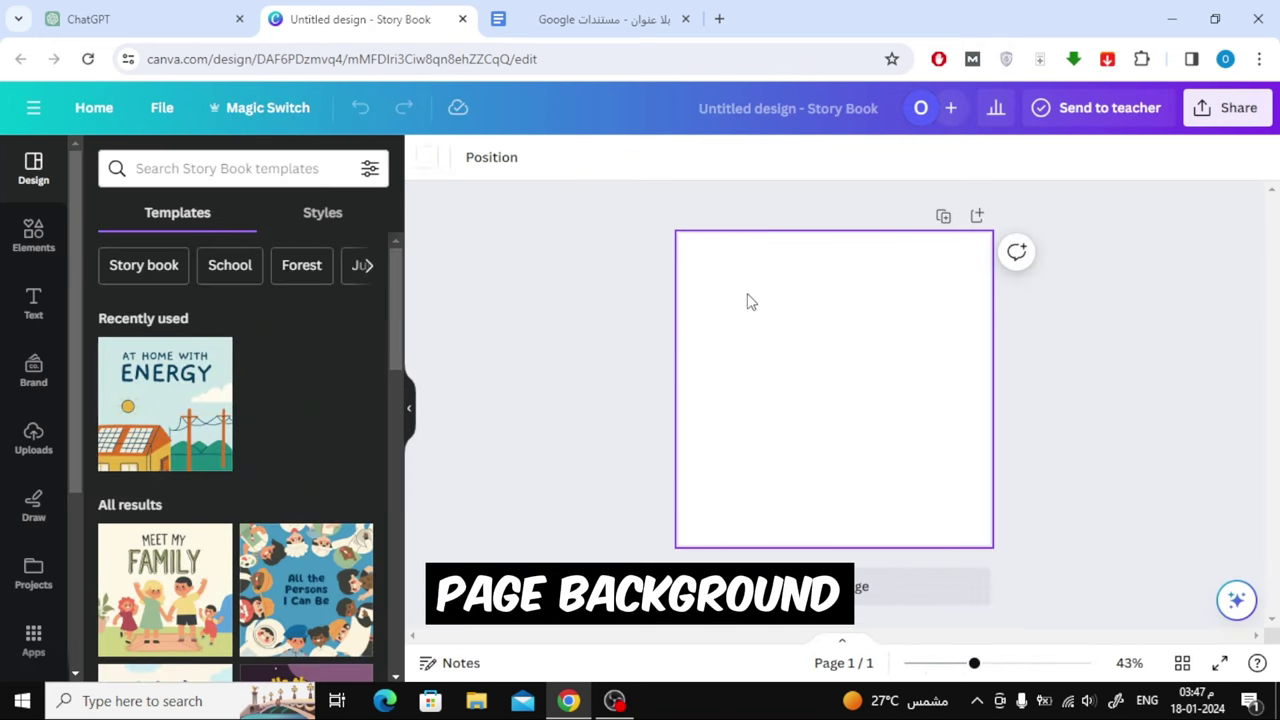
click(427, 157)
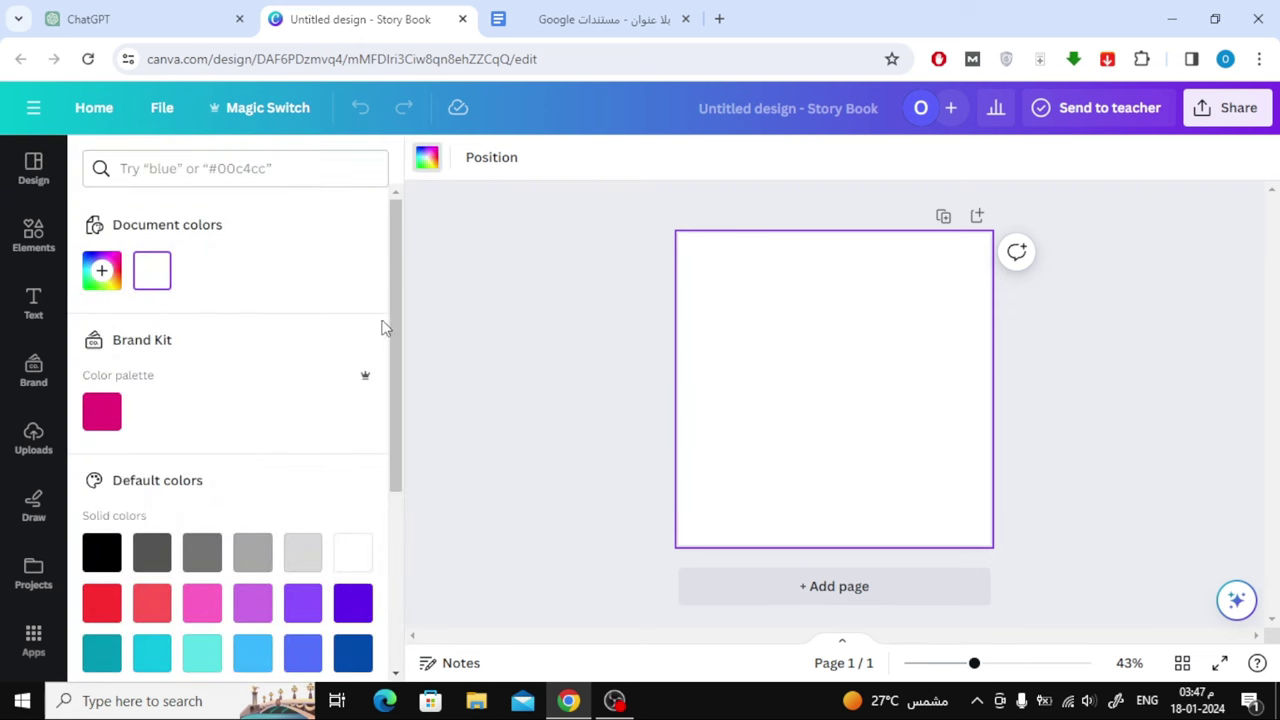
scroll(280, 343, down, 3)
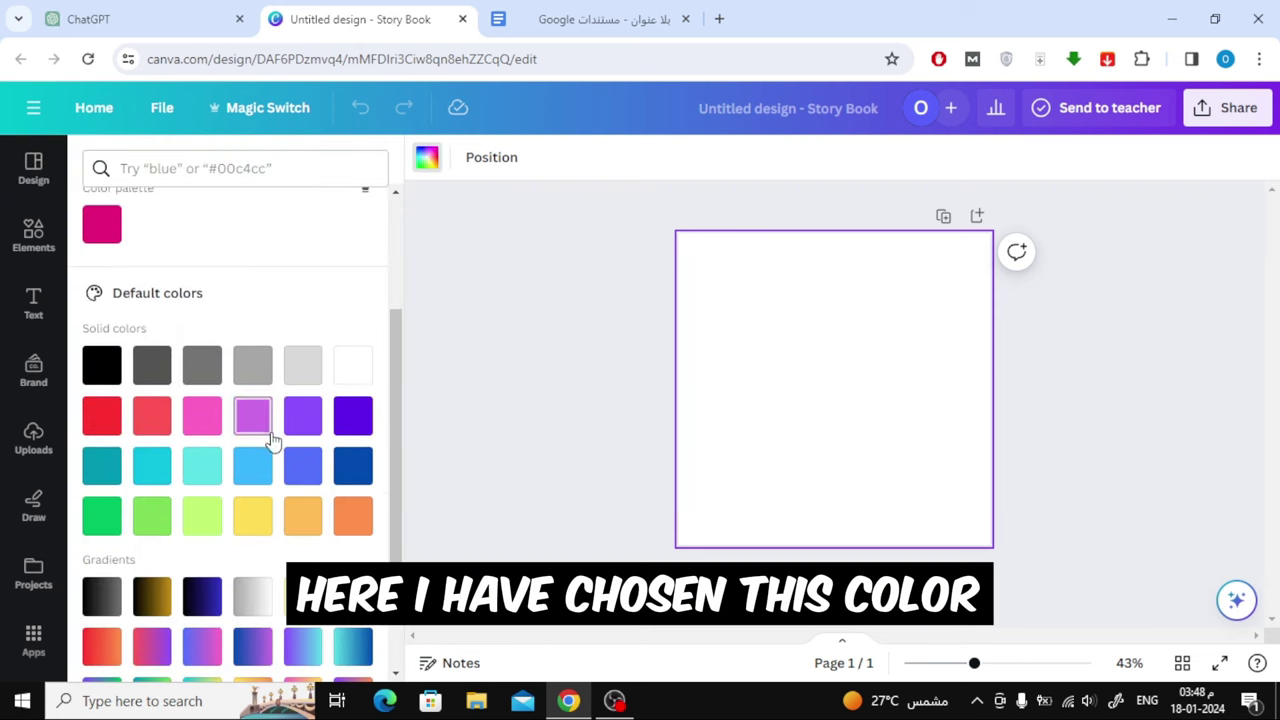
click(292, 522)
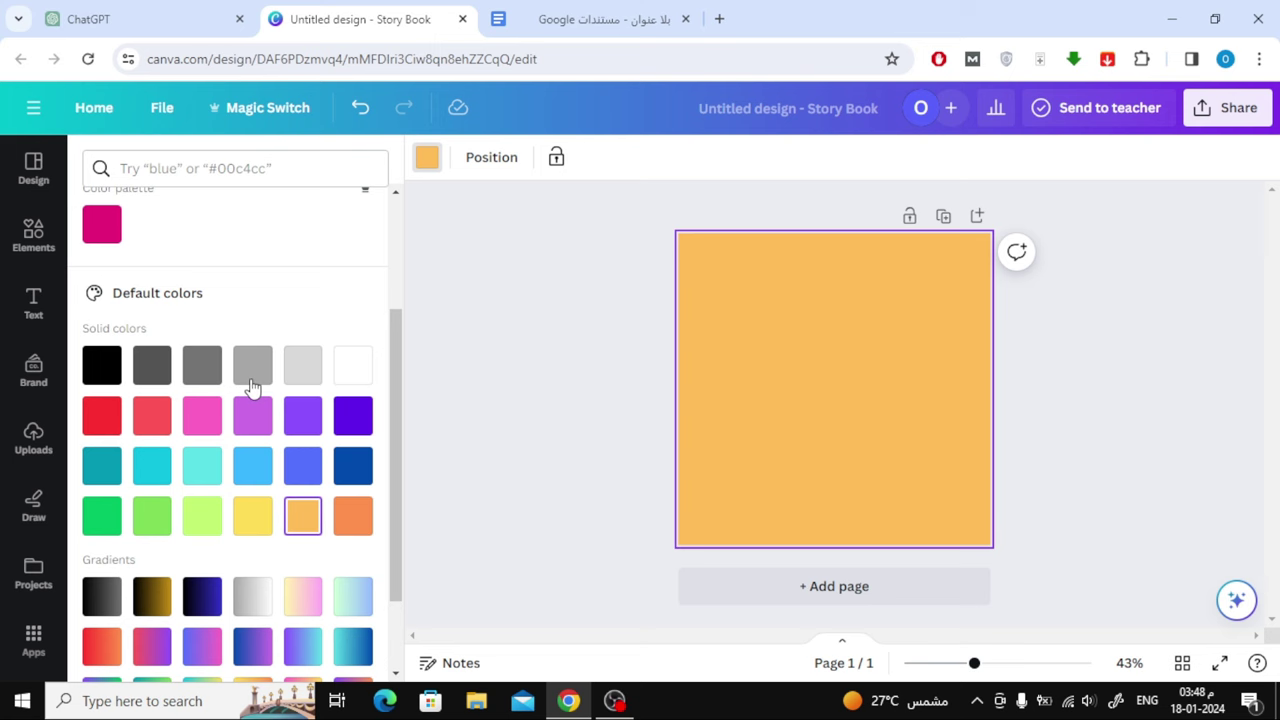
scroll(300, 278, up, 3)
click(101, 271)
drag(240, 372, 143, 358)
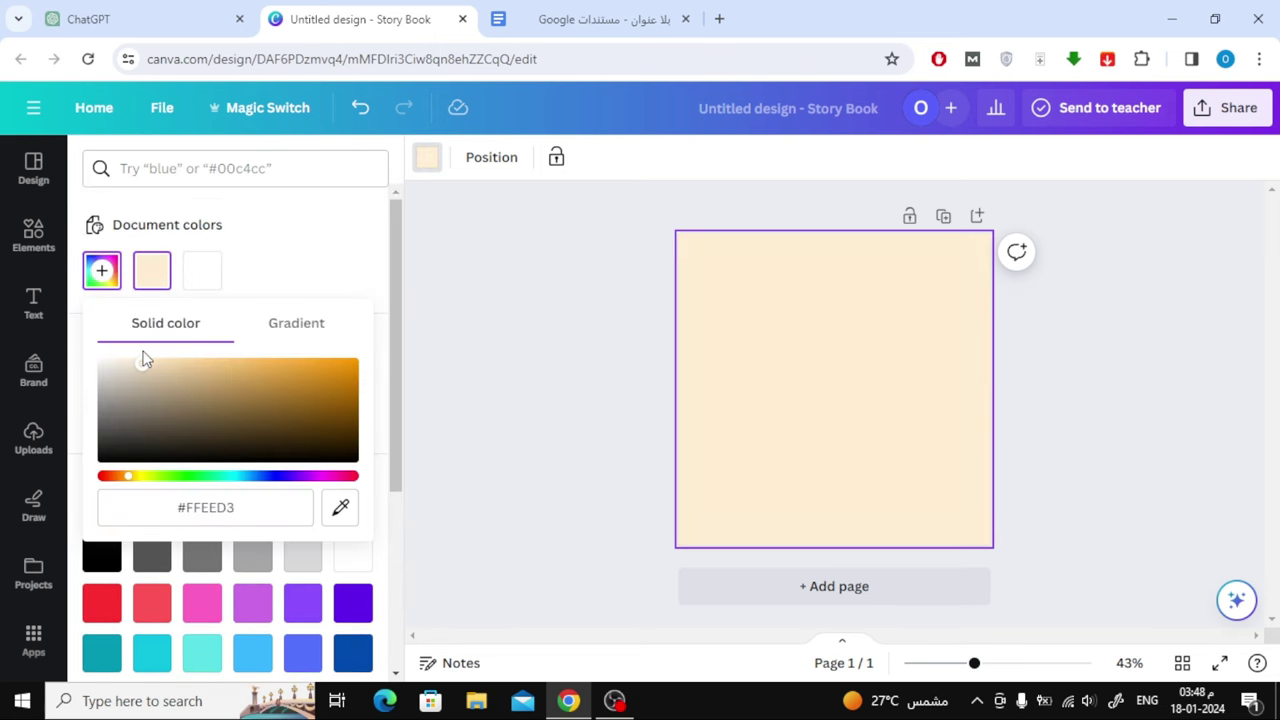
click(480, 318)
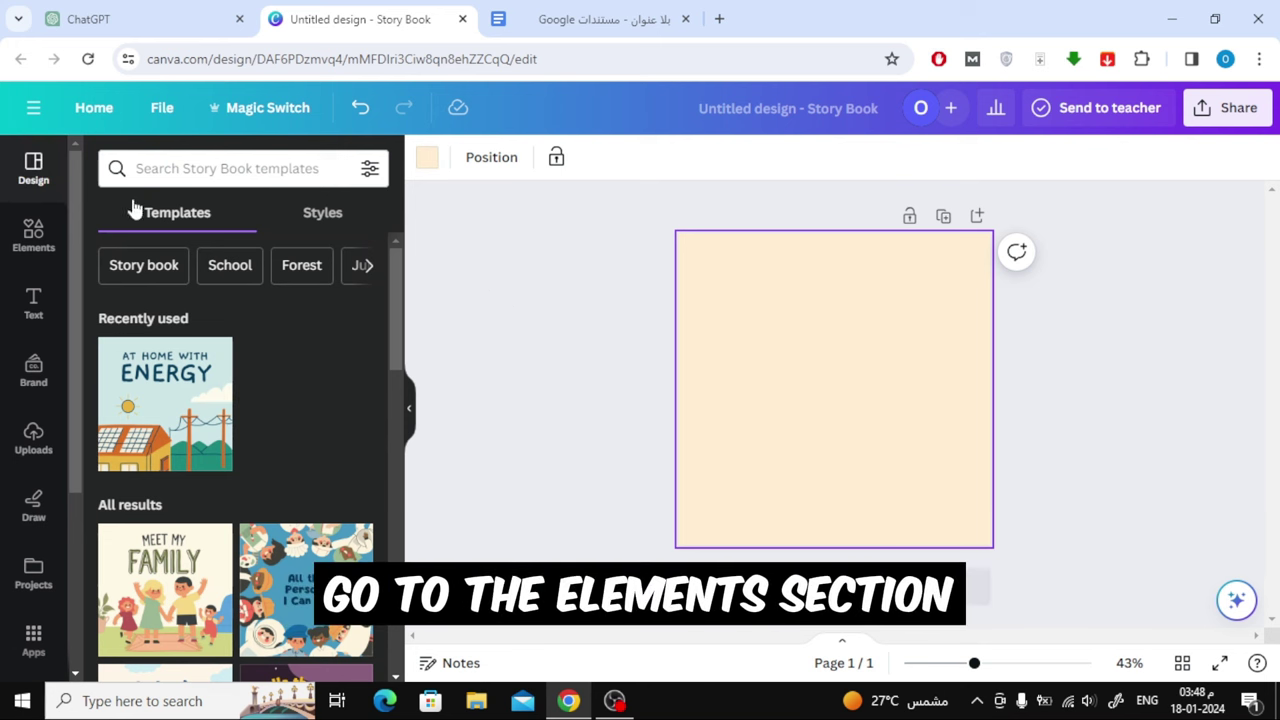
- Browse Elements to the Frames collection and show all Blob frames
click(44, 247)
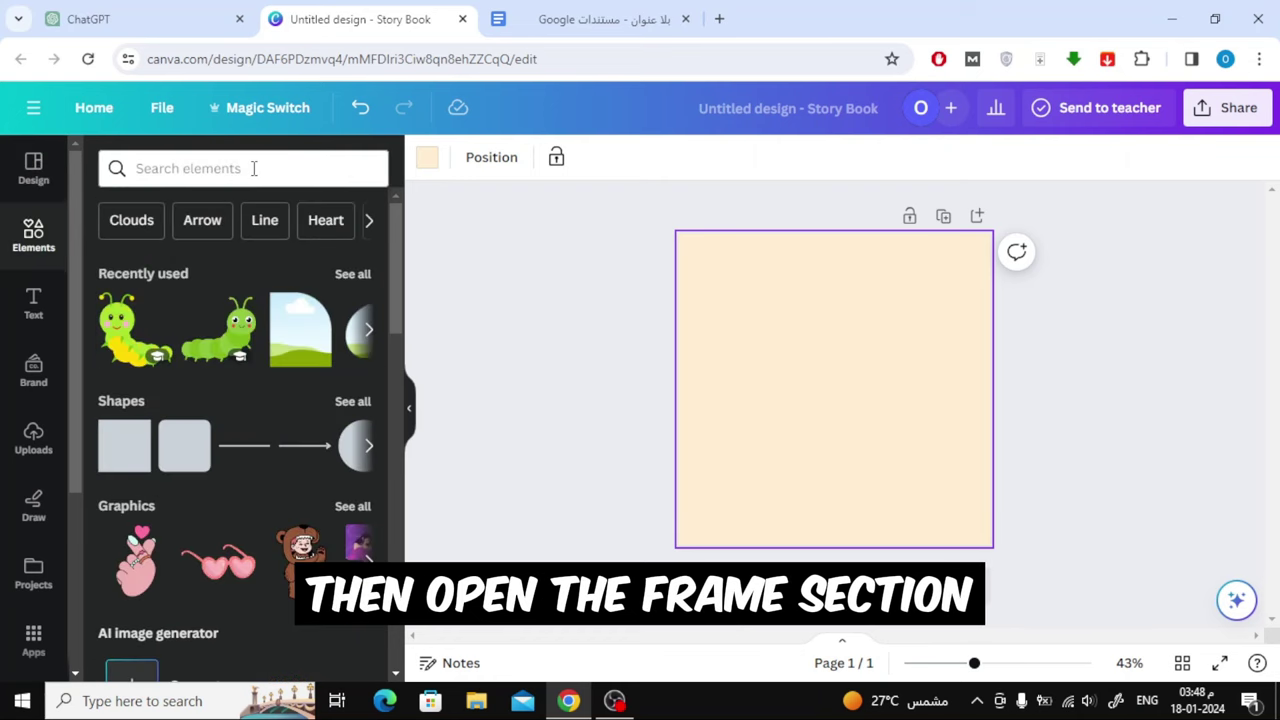
scroll(271, 343, down, 1)
scroll(271, 343, down, 1)
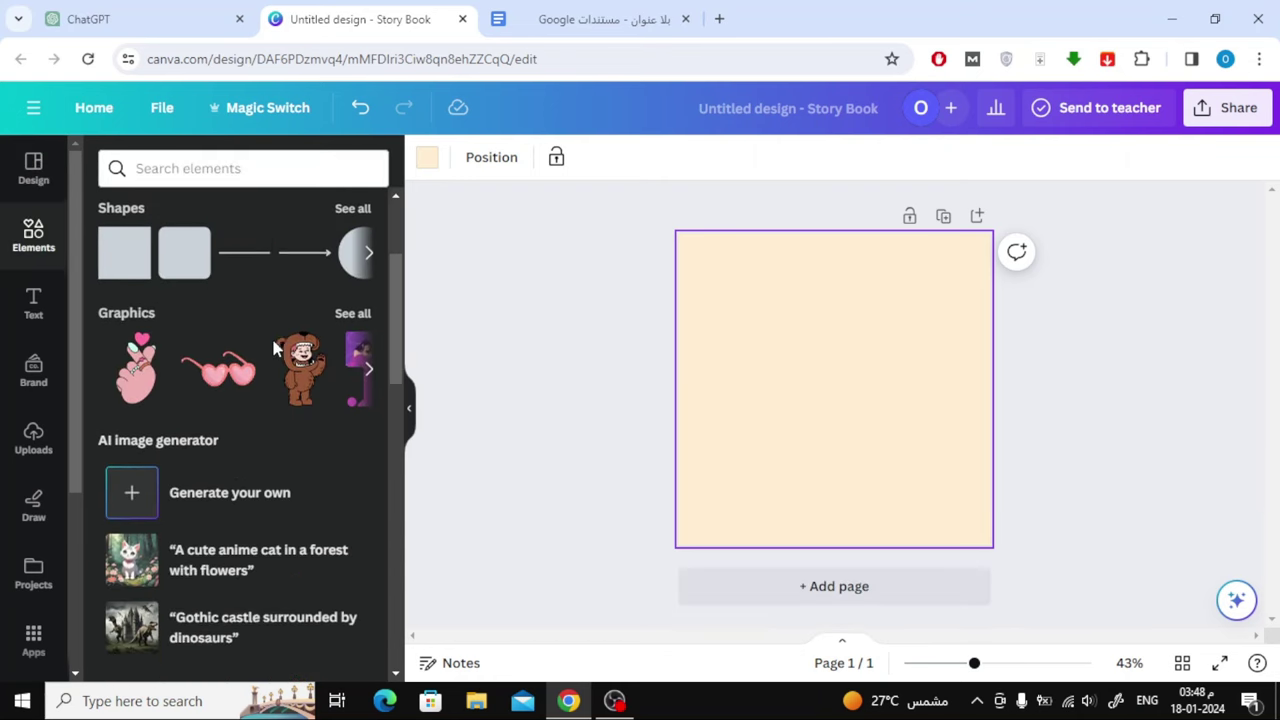
scroll(275, 347, down, 3)
scroll(275, 347, down, 2)
scroll(275, 347, down, 1)
scroll(275, 347, down, 2)
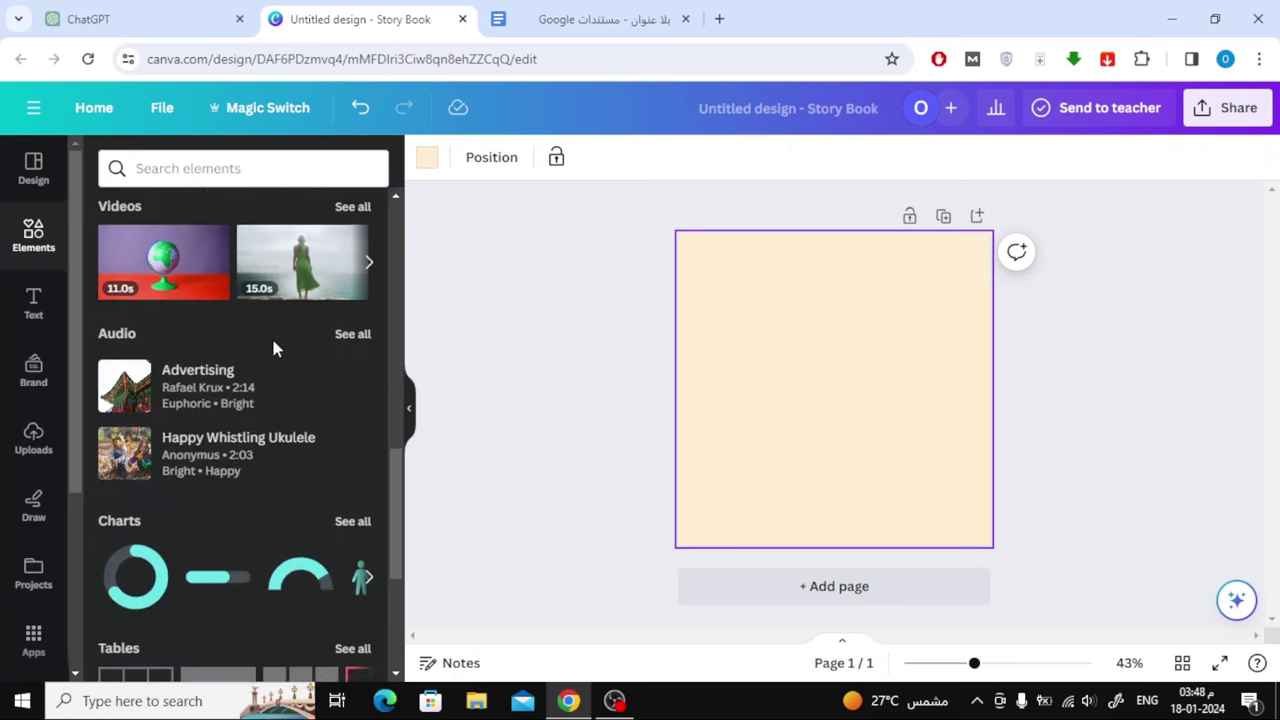
scroll(275, 347, down, 2)
scroll(274, 345, down, 2)
click(349, 446)
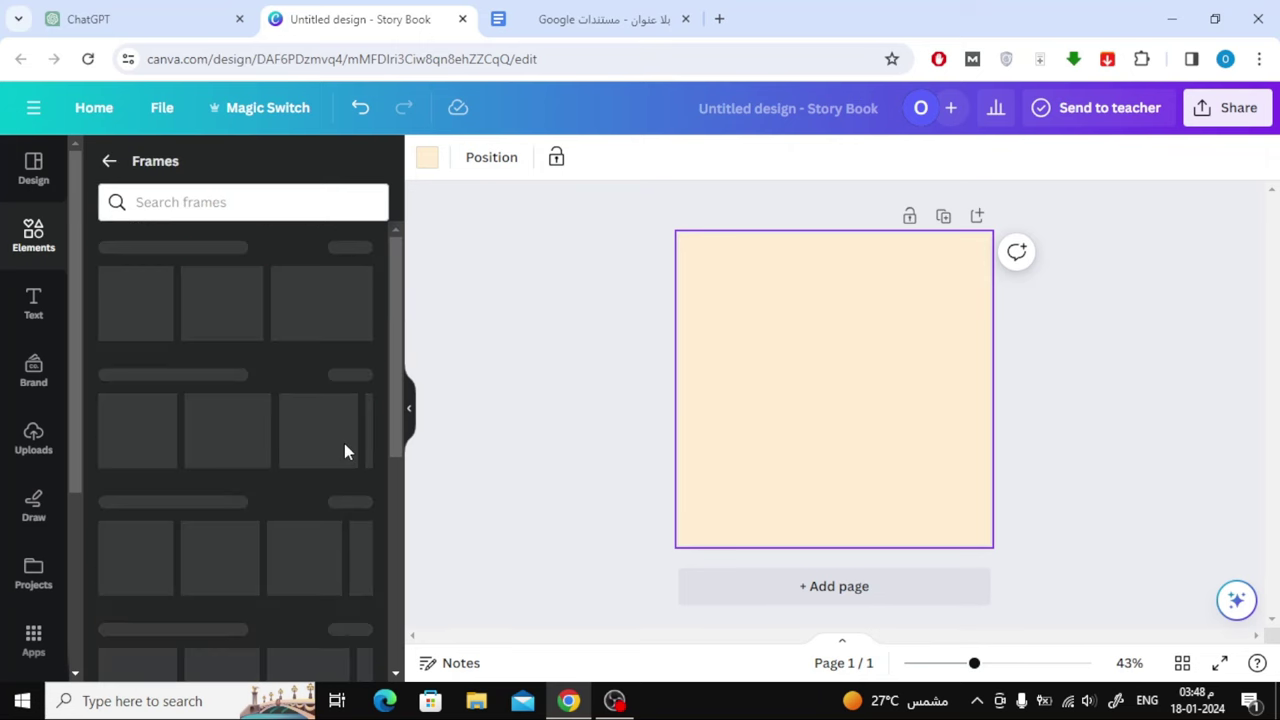
scroll(295, 392, down, 1)
scroll(295, 392, down, 1)
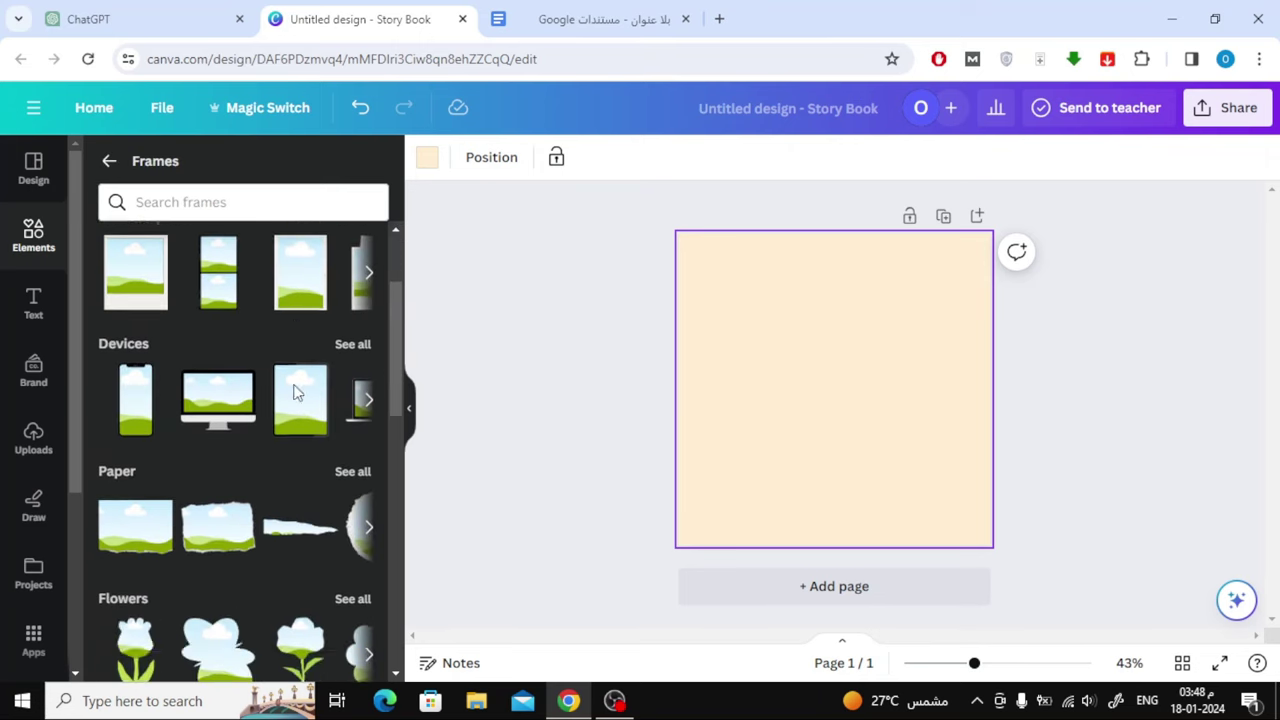
scroll(295, 392, down, 1)
scroll(295, 392, down, 2)
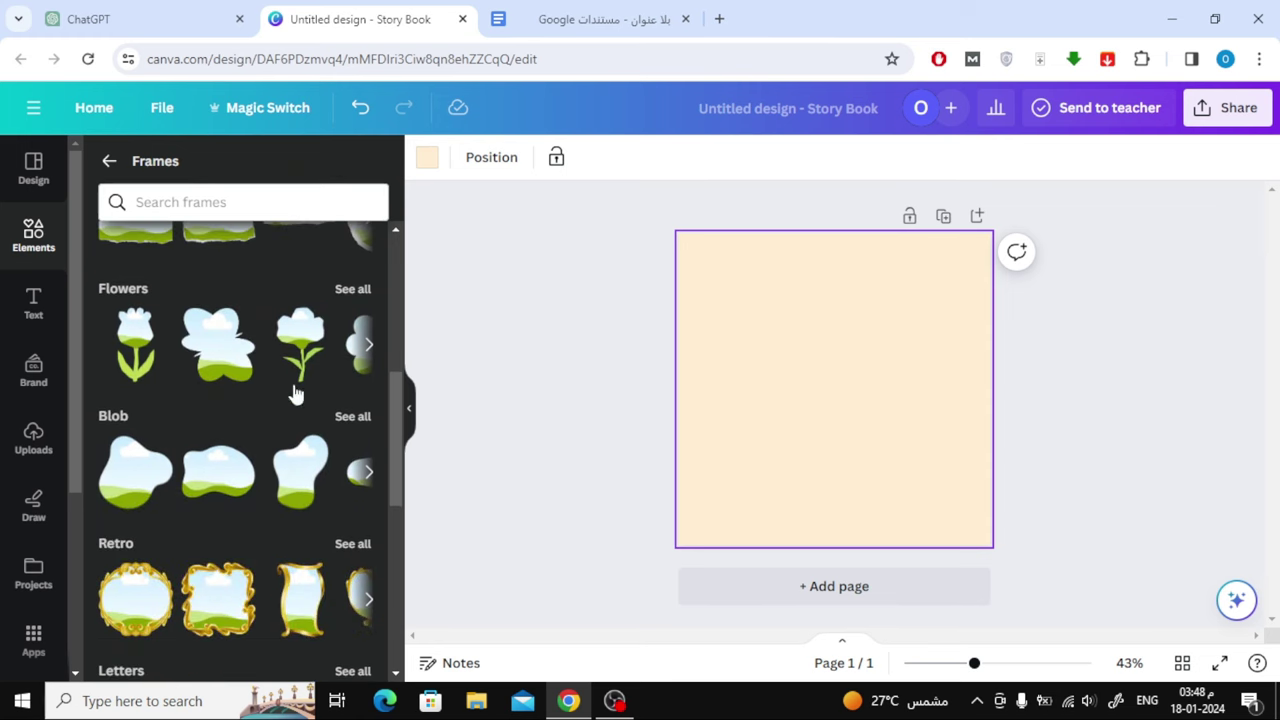
click(352, 417)
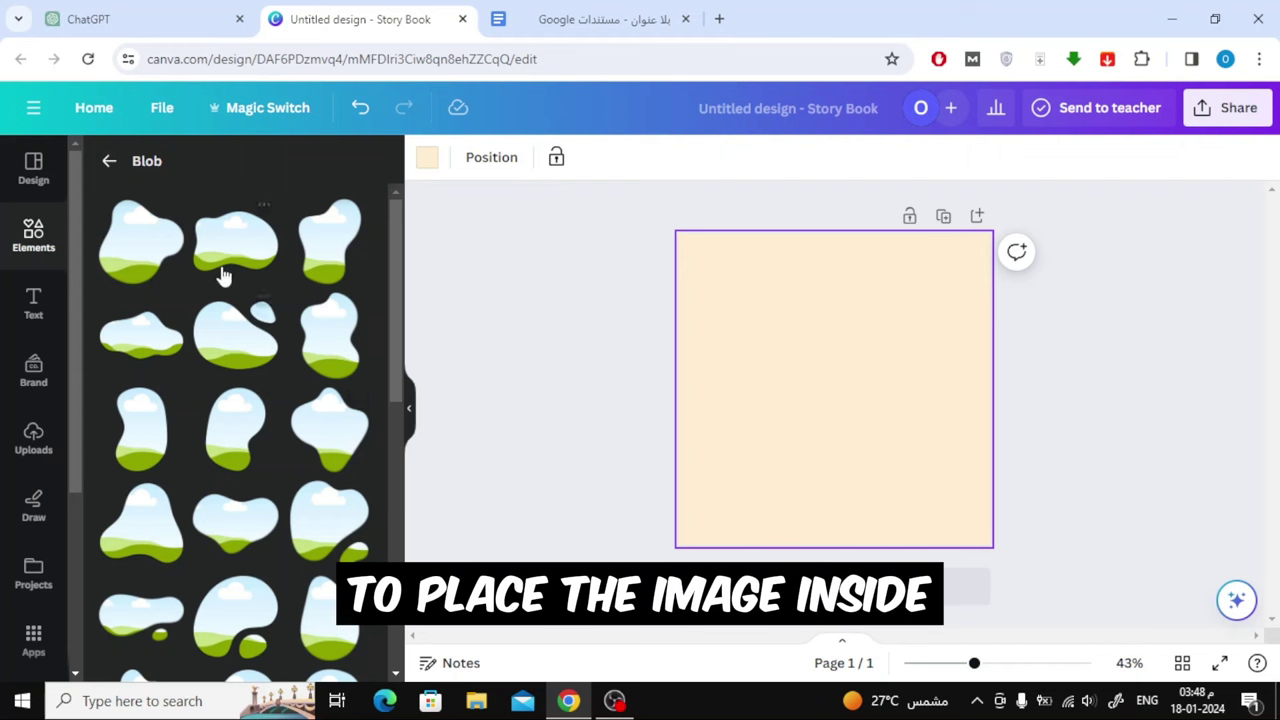
- Add a blob frame to page 1, moved to the lower left and enlarged
click(229, 254)
drag(862, 399, 817, 499)
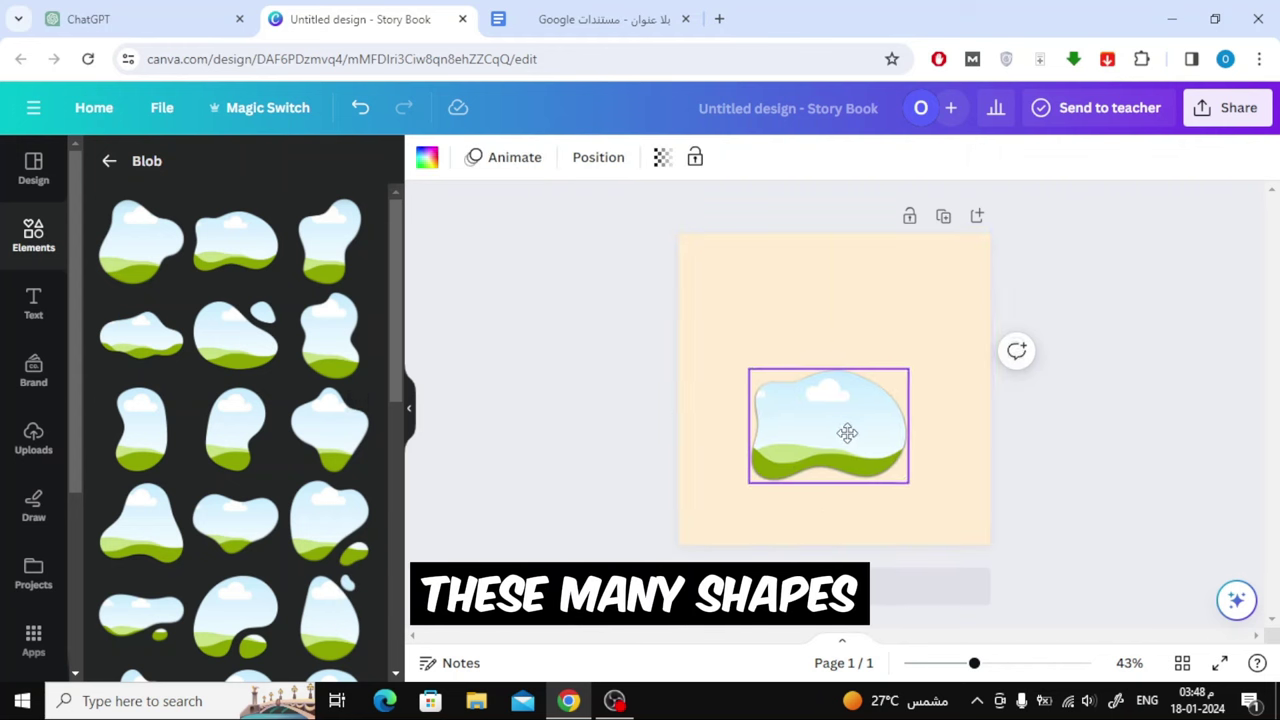
drag(870, 440, 1002, 406)
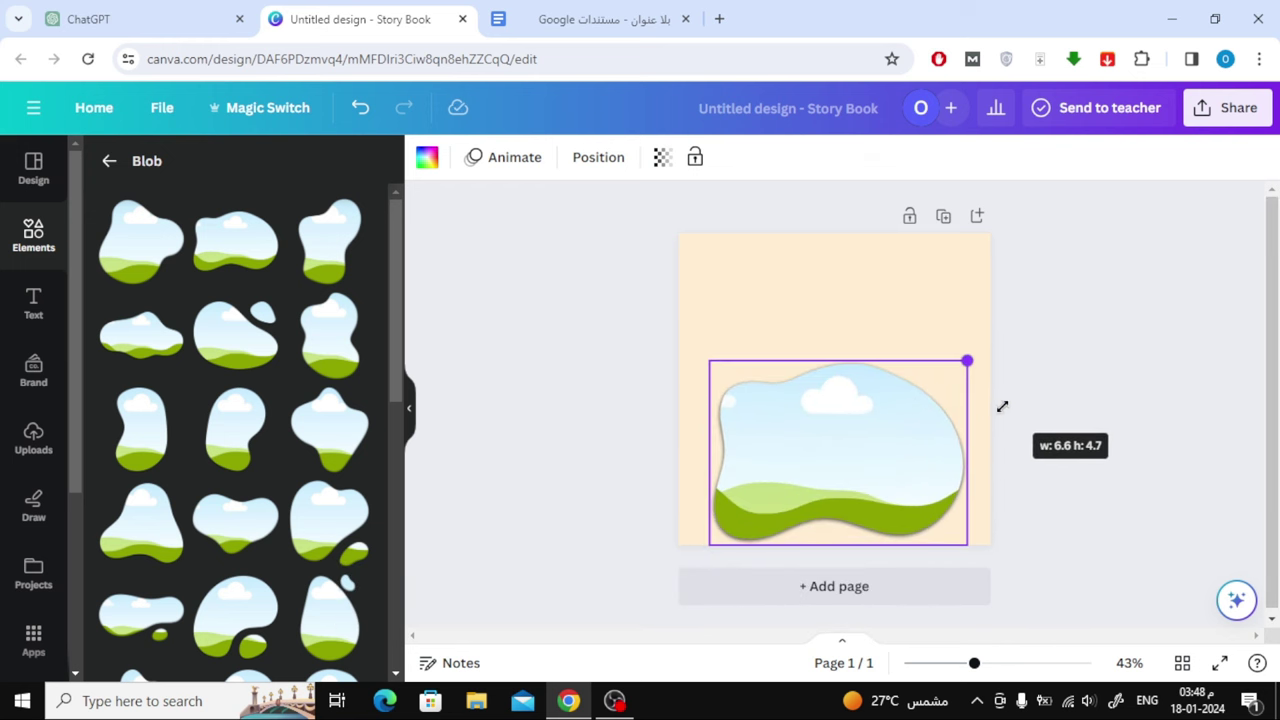
click(1102, 429)
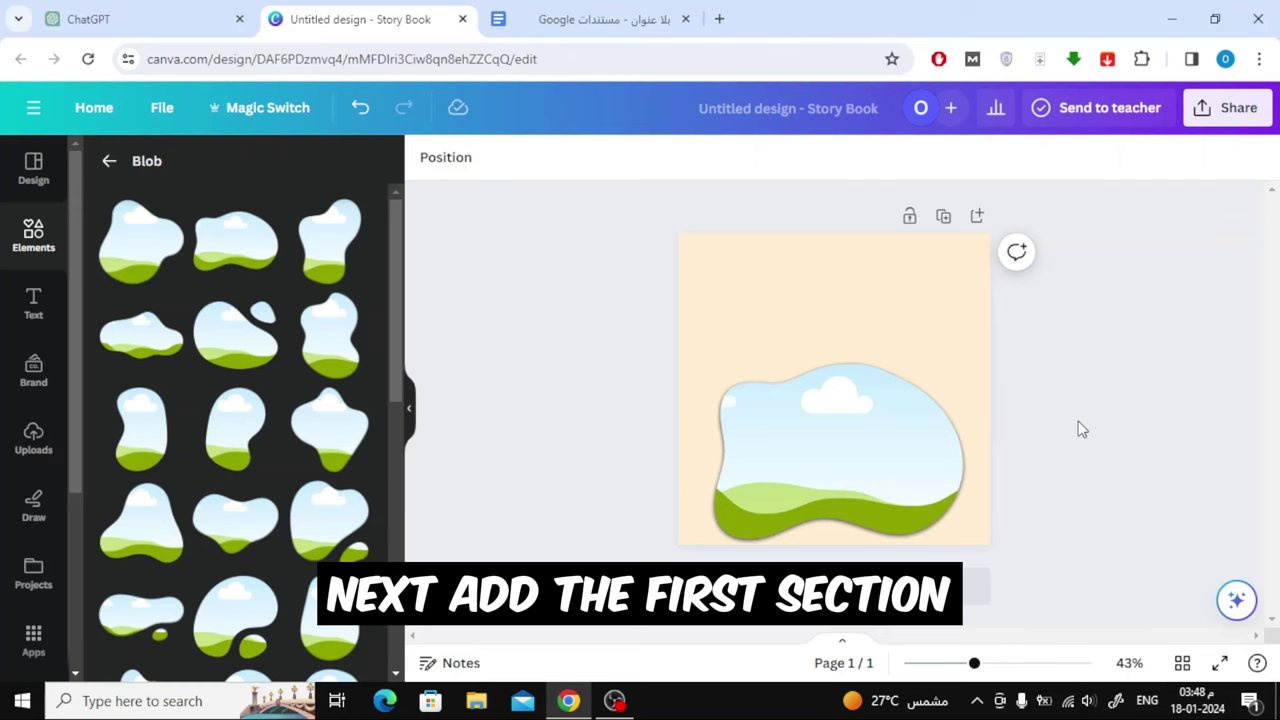
- In Google Docs, select the story's opening sentence about Coco the caterpillar
click(618, 14)
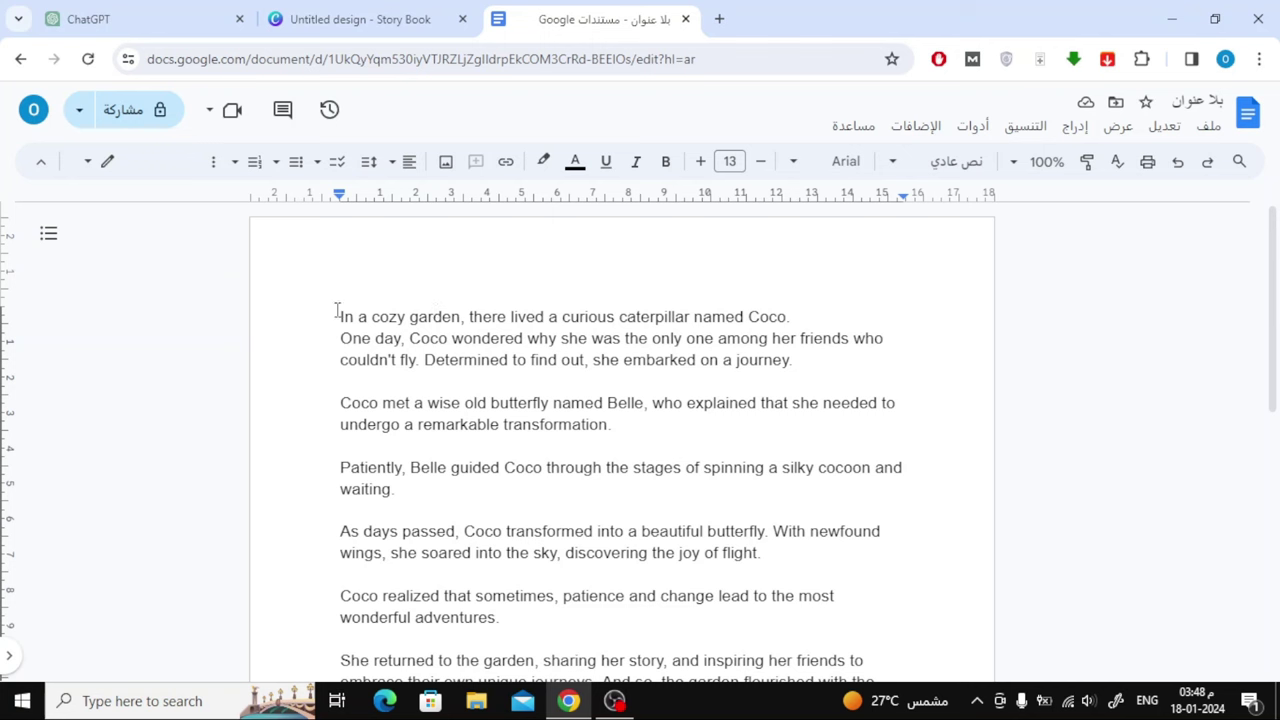
mouse_move(341, 312)
mouse_down()
mouse_move(811, 326)
mouse_move(361, 312)
mouse_up()
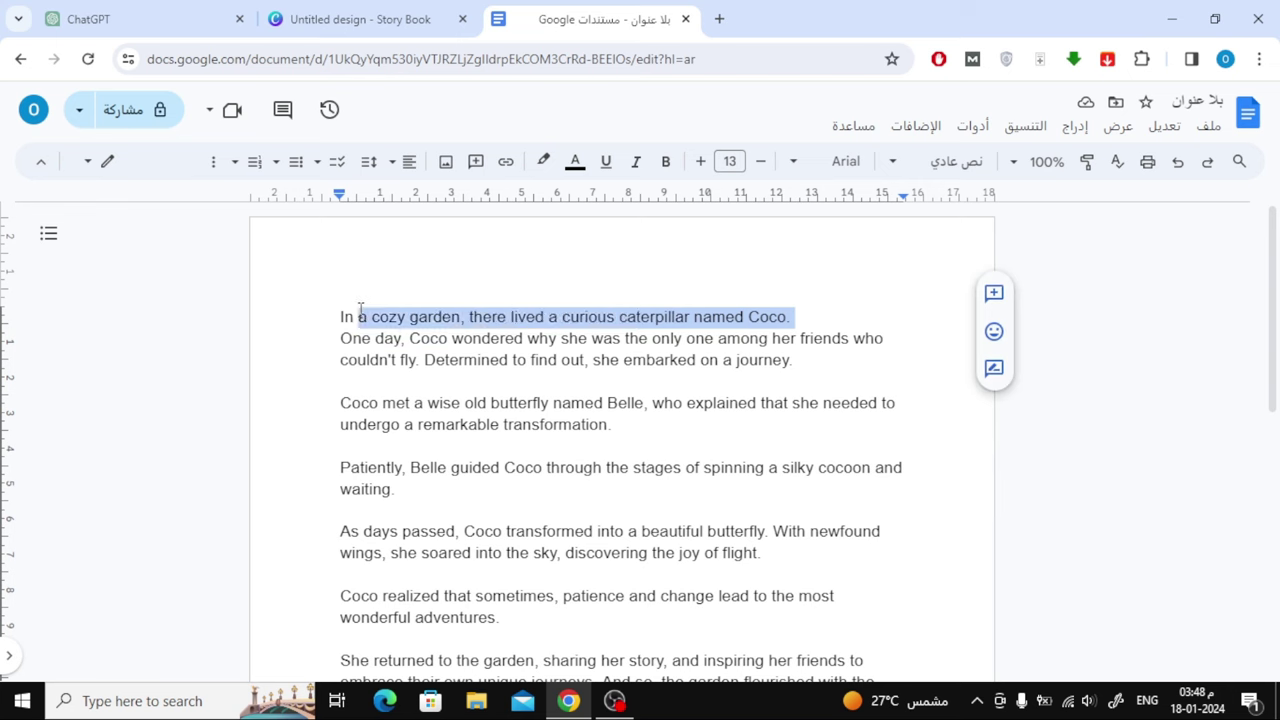
- Paste Coco's opening sentence onto page 1, moved up above the blob frame
click(360, 19)
click(846, 308)
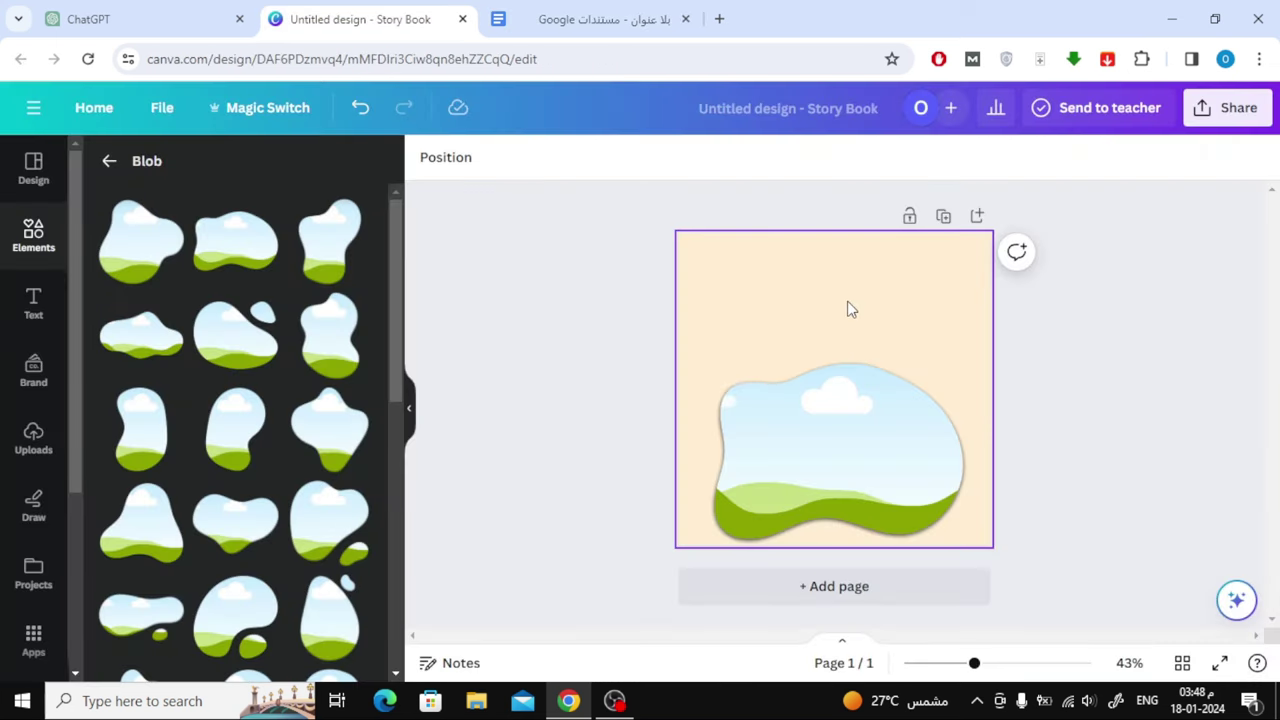
text(In a cozy garden, there lived a curious caterpillar named Coco.)
click(969, 386)
drag(860, 392, 857, 302)
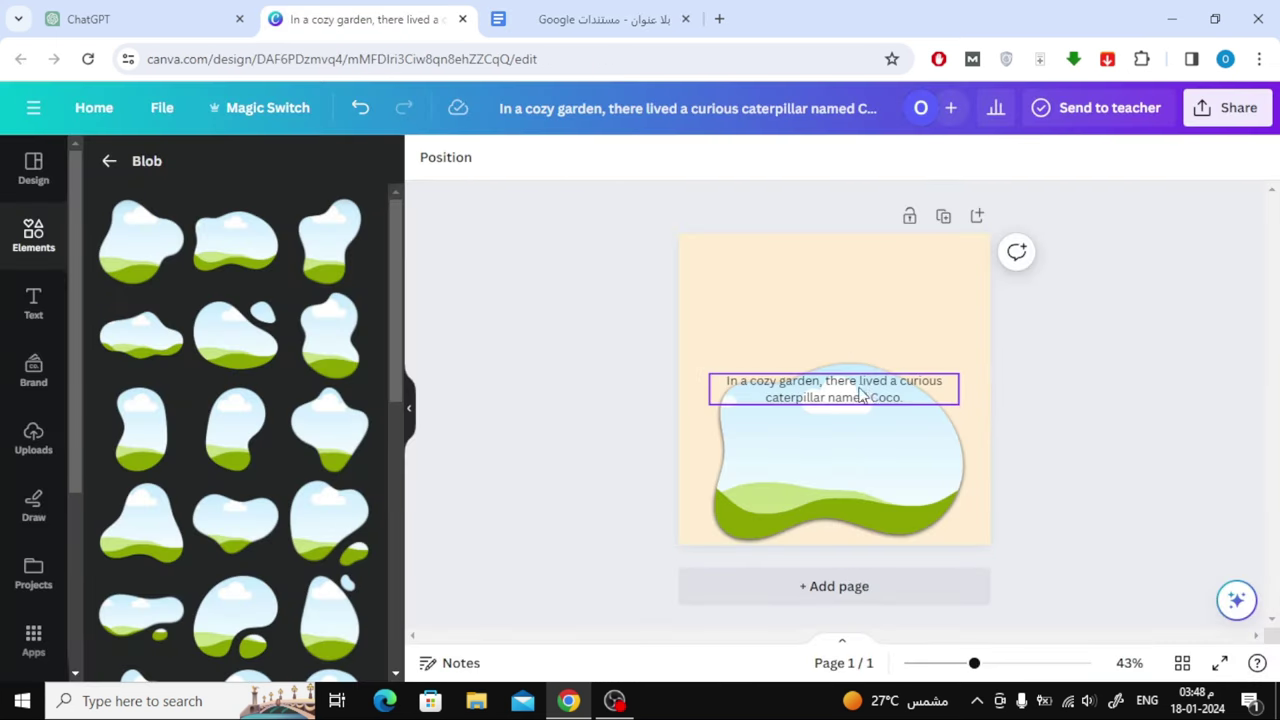
- Change the opening sentence's font to Comic Sans
click(503, 166)
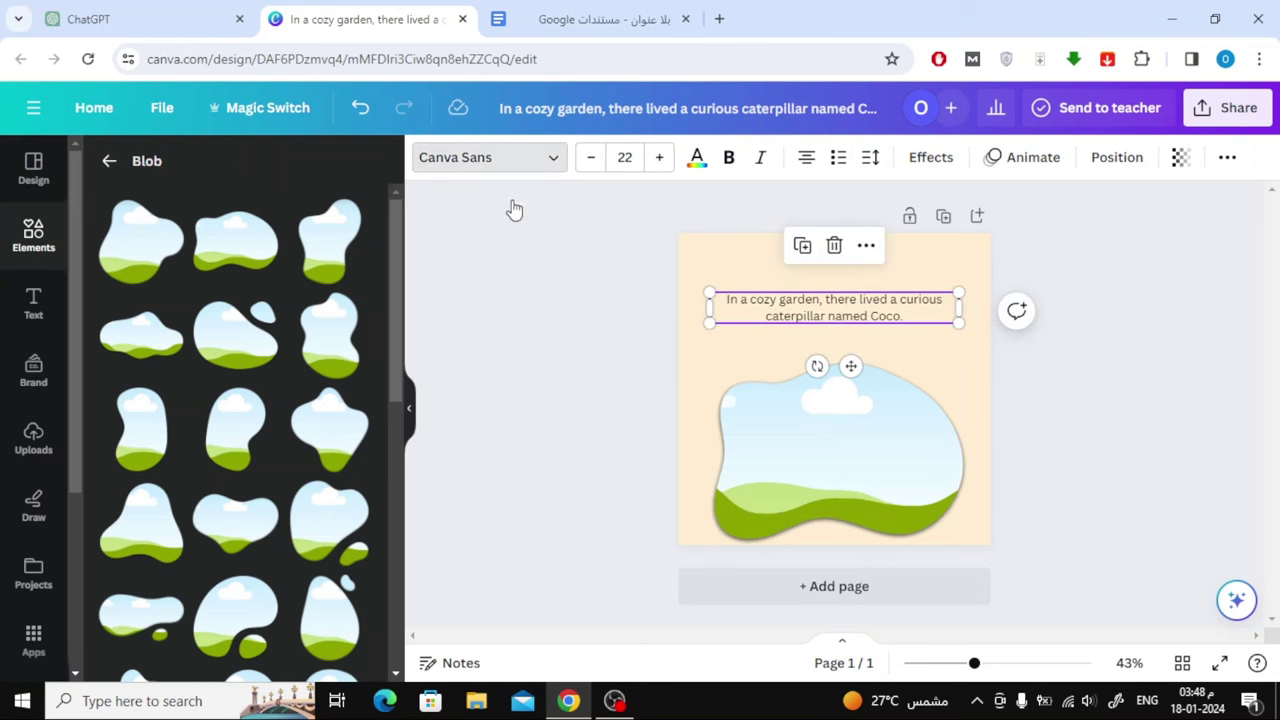
scroll(297, 370, down, 1)
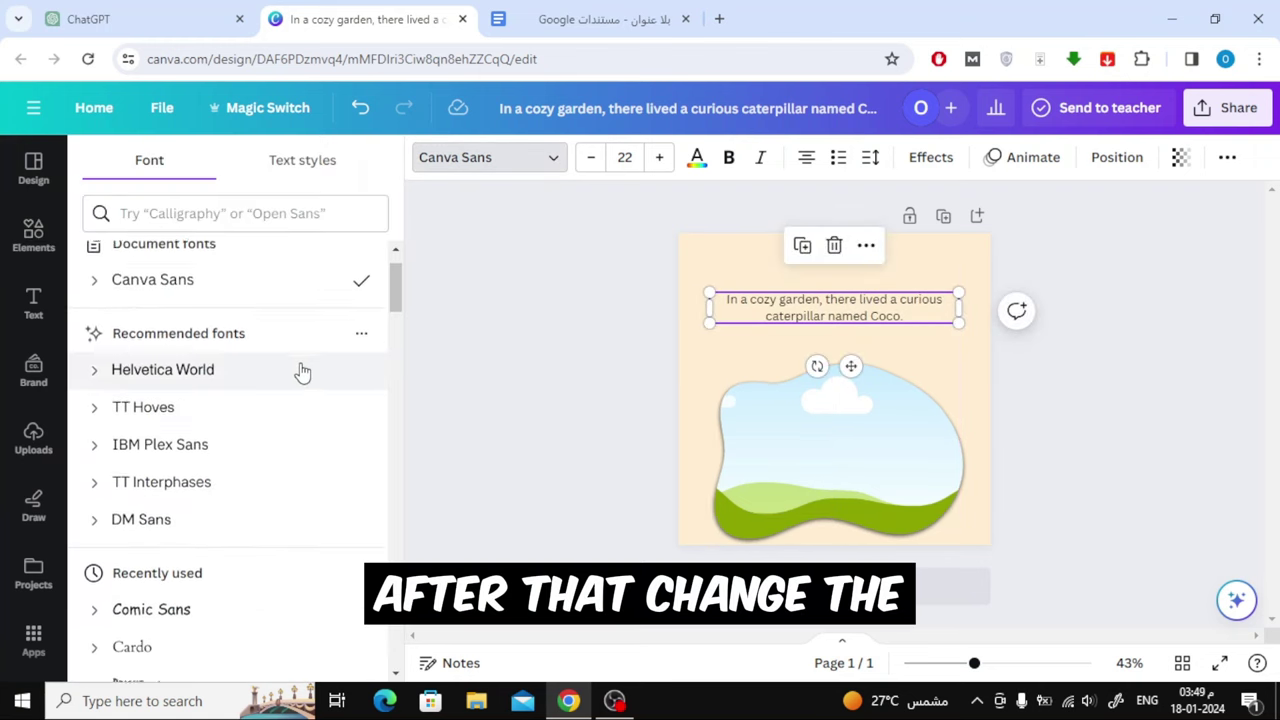
scroll(297, 370, down, 1)
scroll(297, 370, down, 1)
click(252, 483)
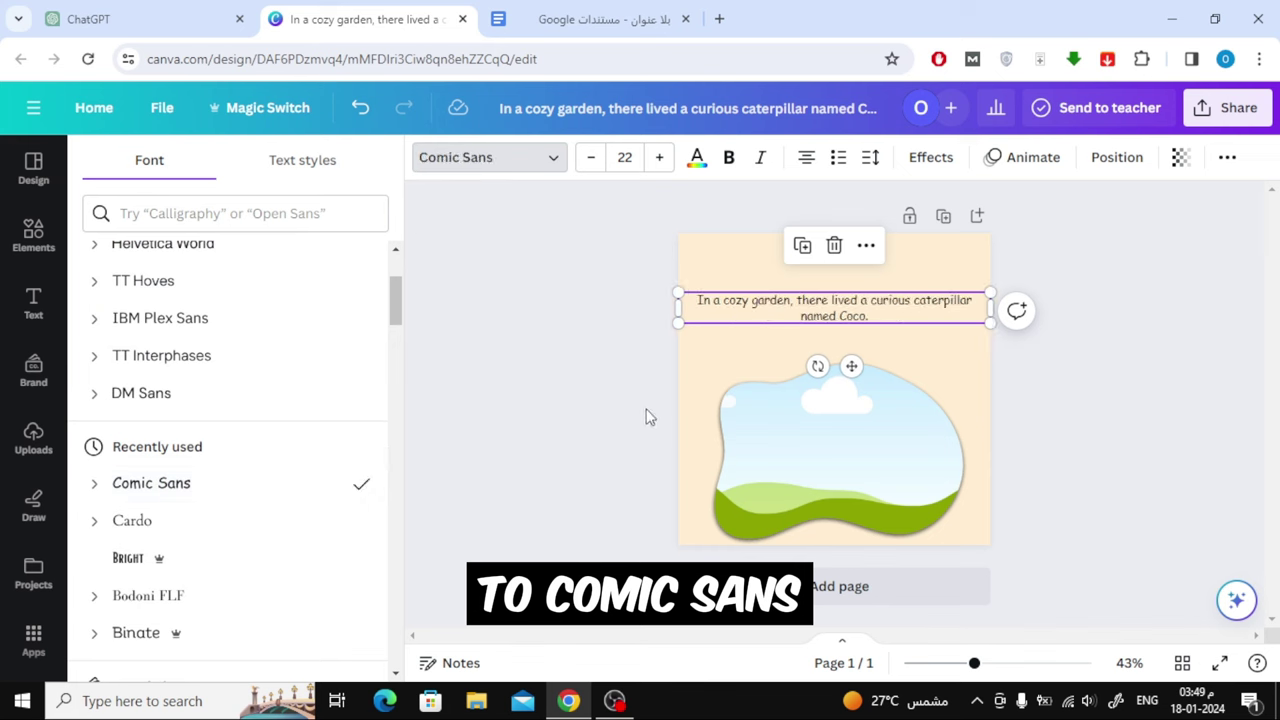
click(593, 330)
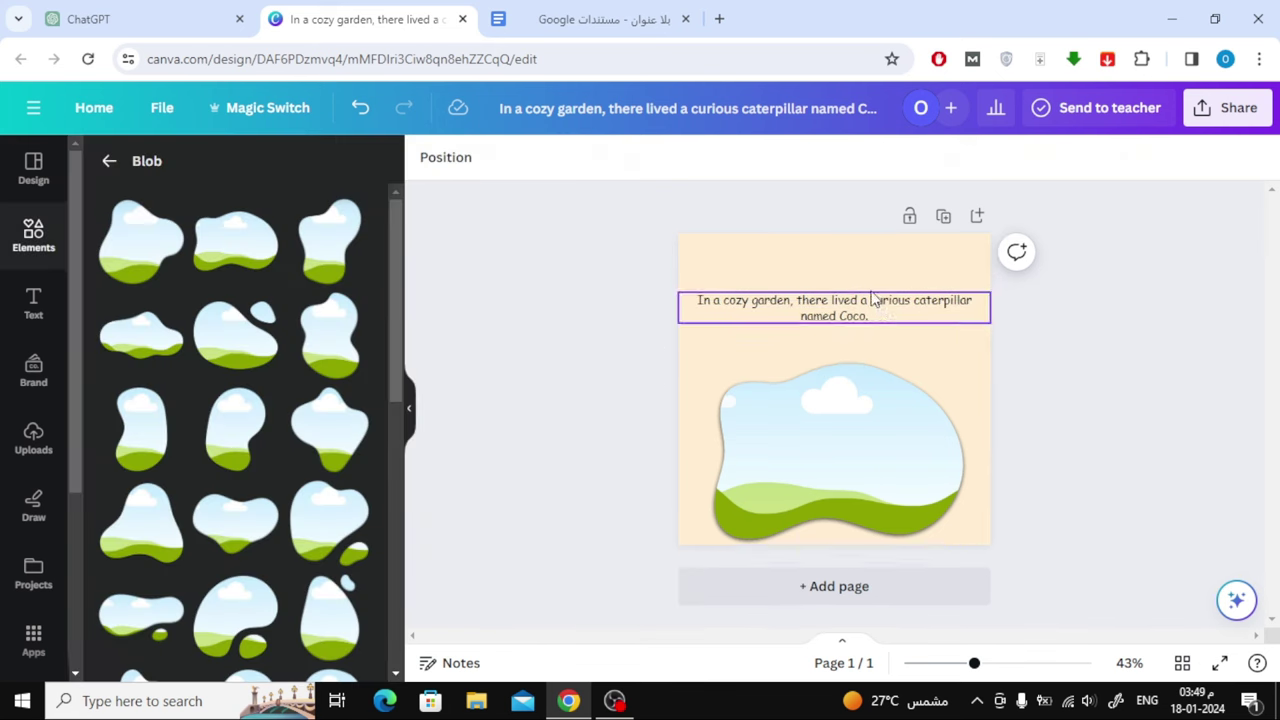
- Narrow the sentence's text box, centre it near the top, and enlarge it to 25
click(832, 316)
click(762, 298)
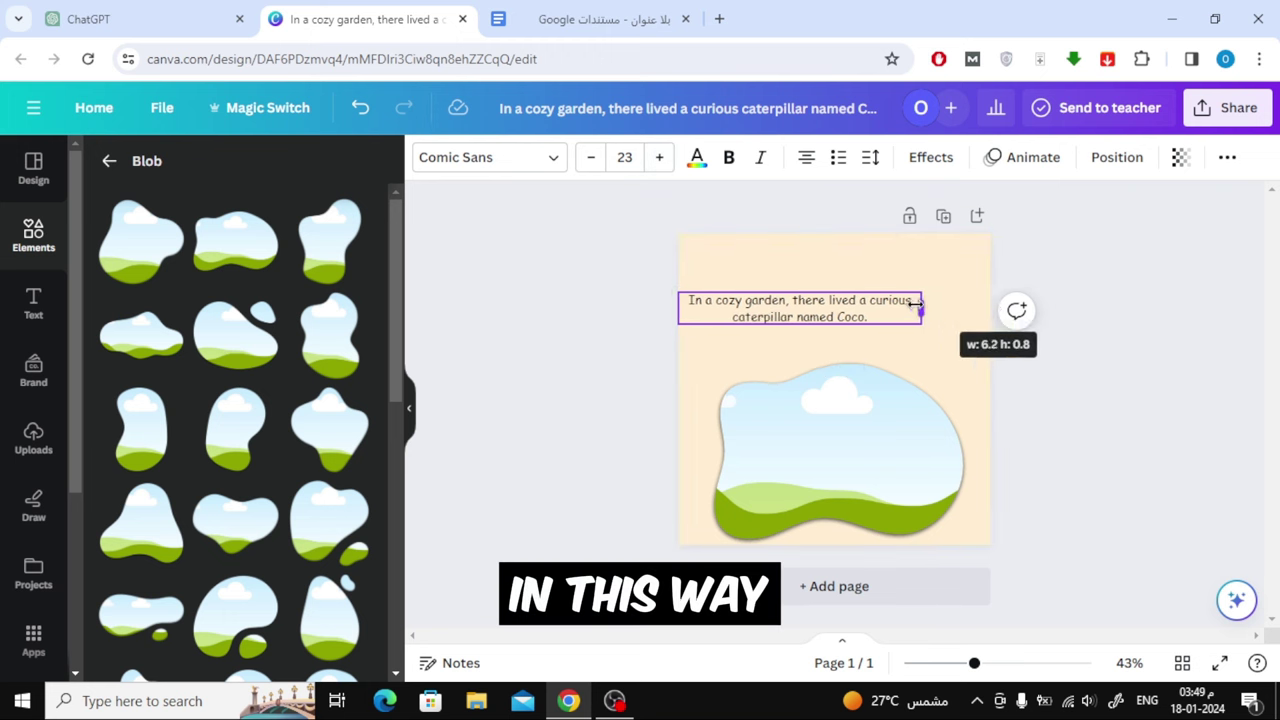
drag(993, 310, 912, 310)
click(1163, 403)
drag(825, 328, 865, 308)
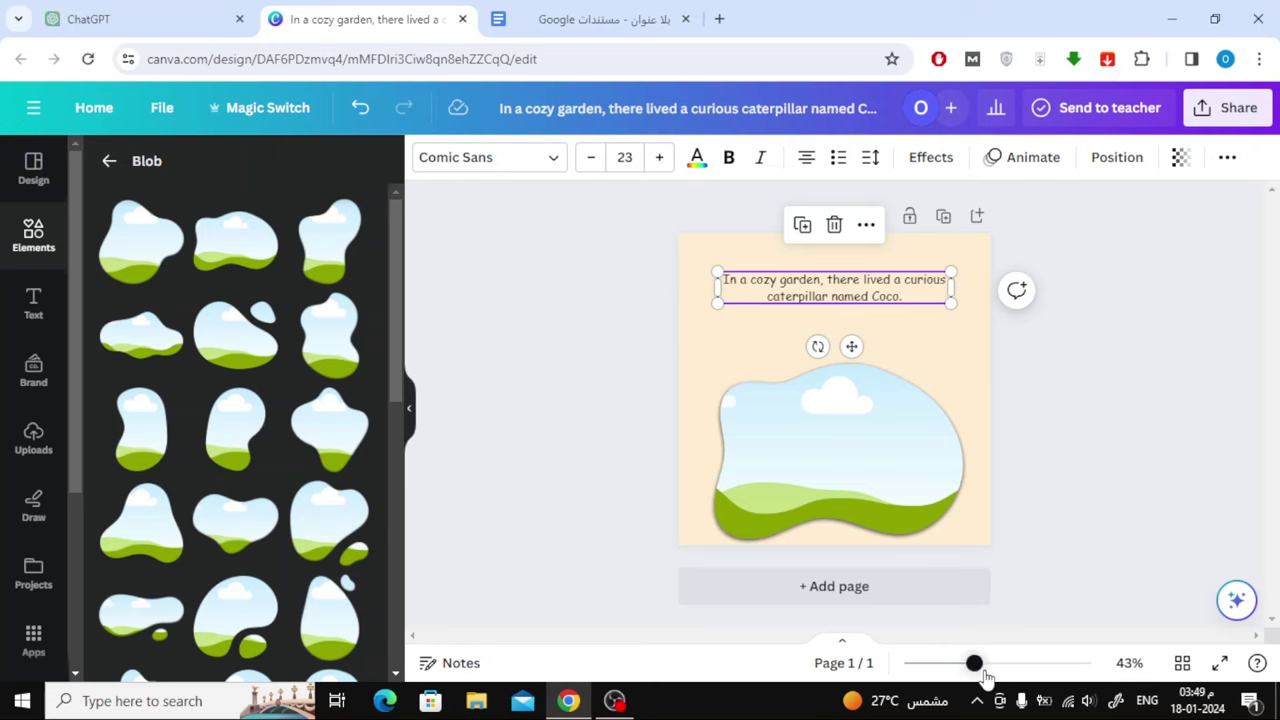
drag(984, 672, 992, 670)
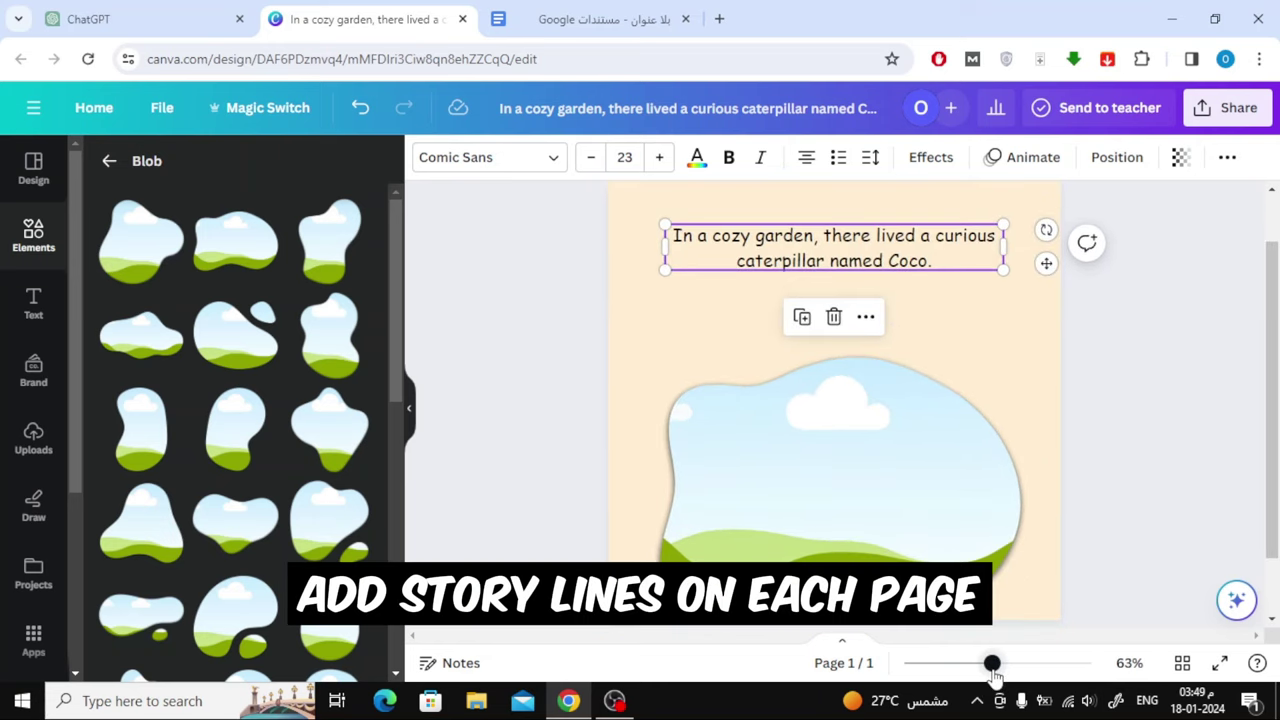
scroll(1147, 455, up, 1)
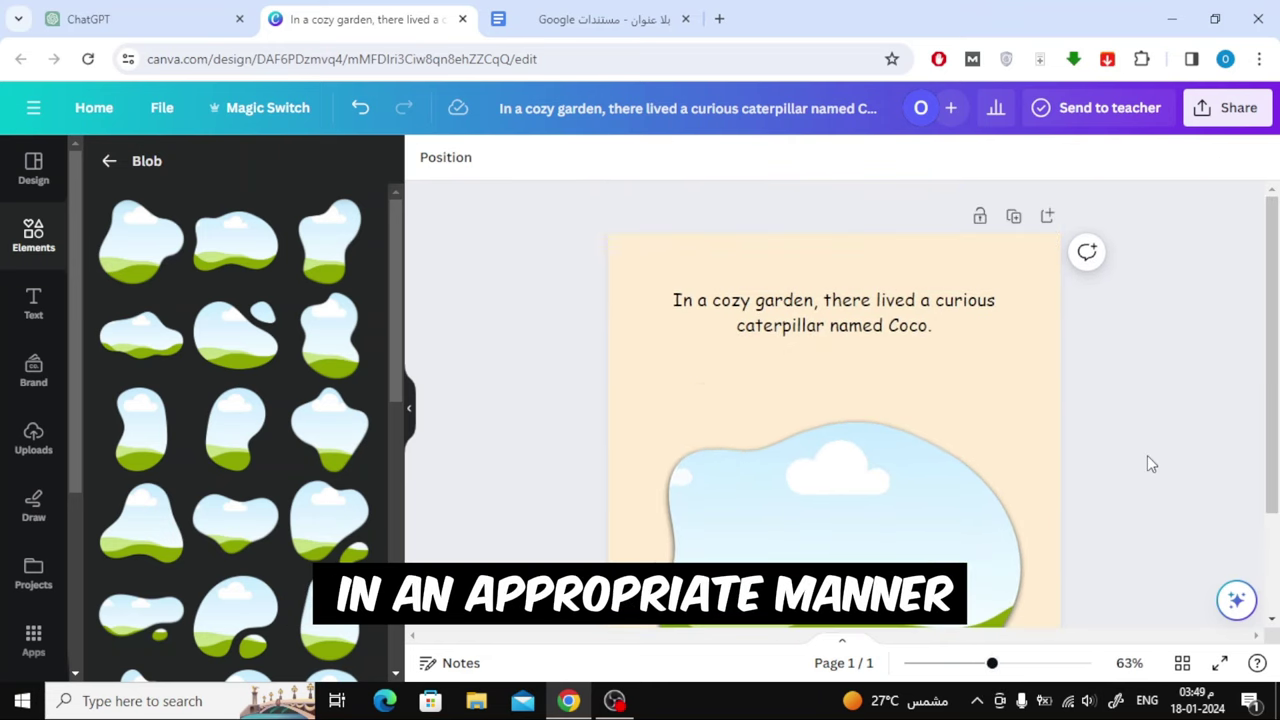
click(660, 165)
click(660, 165)
click(1117, 374)
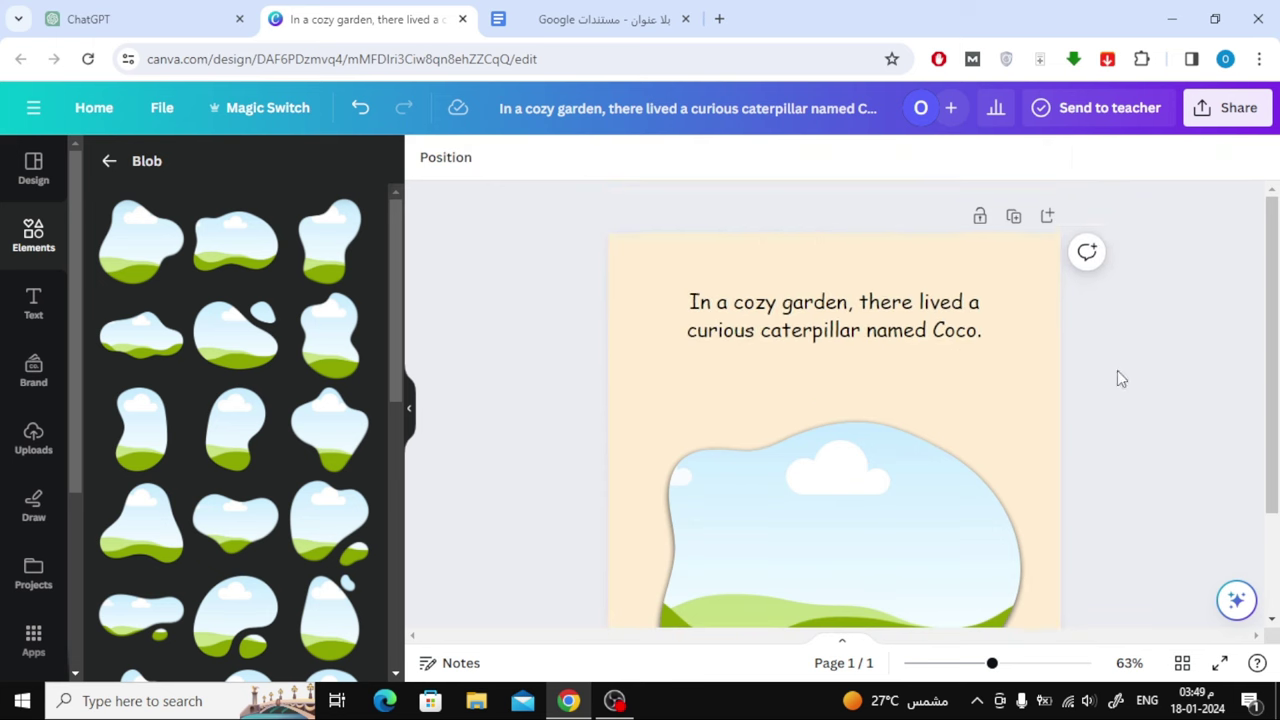
- Add page 2 and try a blob frame on it, deleting the unwanted one
scroll(500, 249, down, 1)
scroll(783, 590, down, 2)
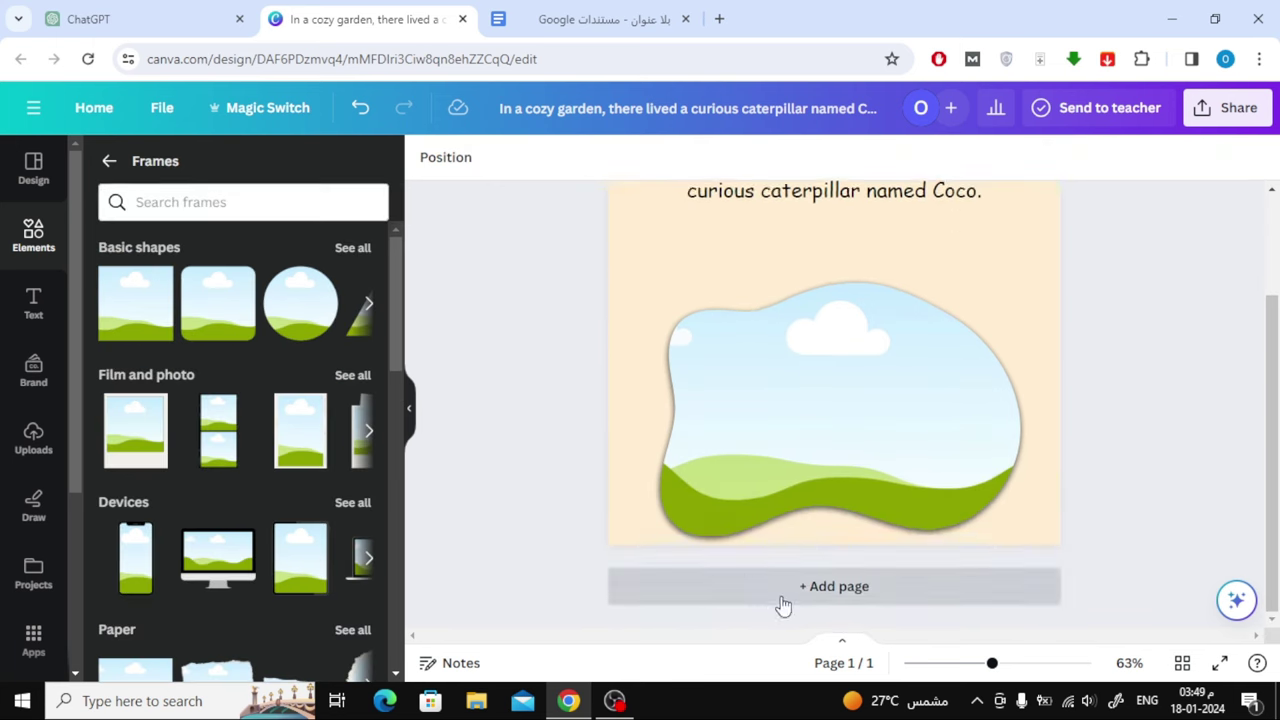
click(783, 600)
scroll(335, 500, down, 4)
click(350, 509)
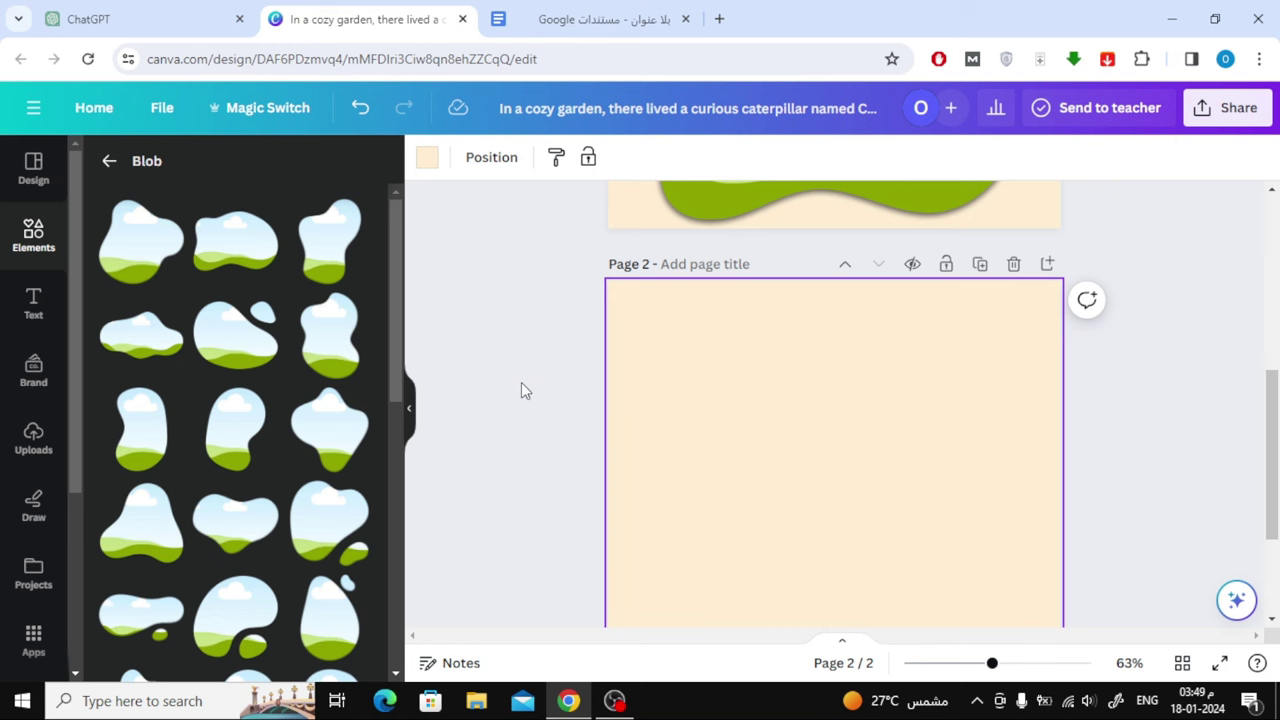
click(210, 434)
drag(817, 517, 895, 560)
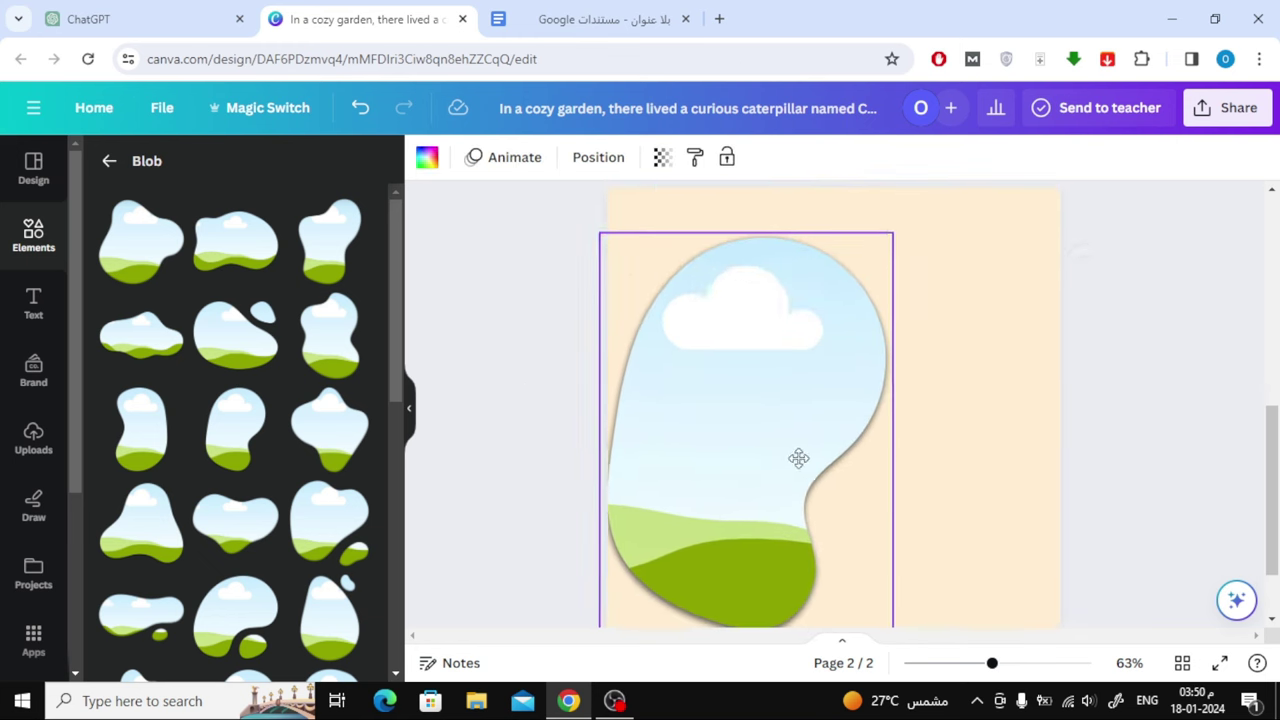
drag(893, 233, 851, 291)
key(Delete)
- Drag a blob frame onto page 2 and resize it
scroll(322, 344, down, 3)
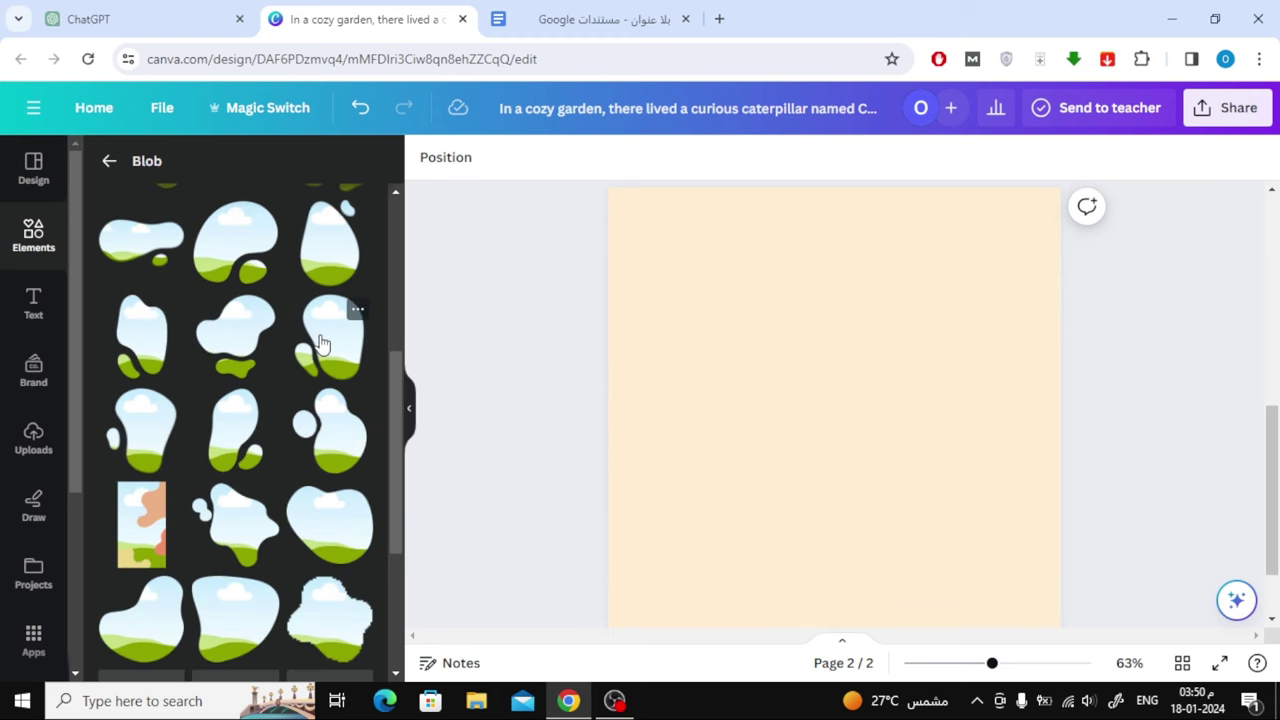
drag(320, 337, 666, 371)
mouse_move(751, 514)
mouse_down()
mouse_move(794, 503)
mouse_move(851, 537)
mouse_up()
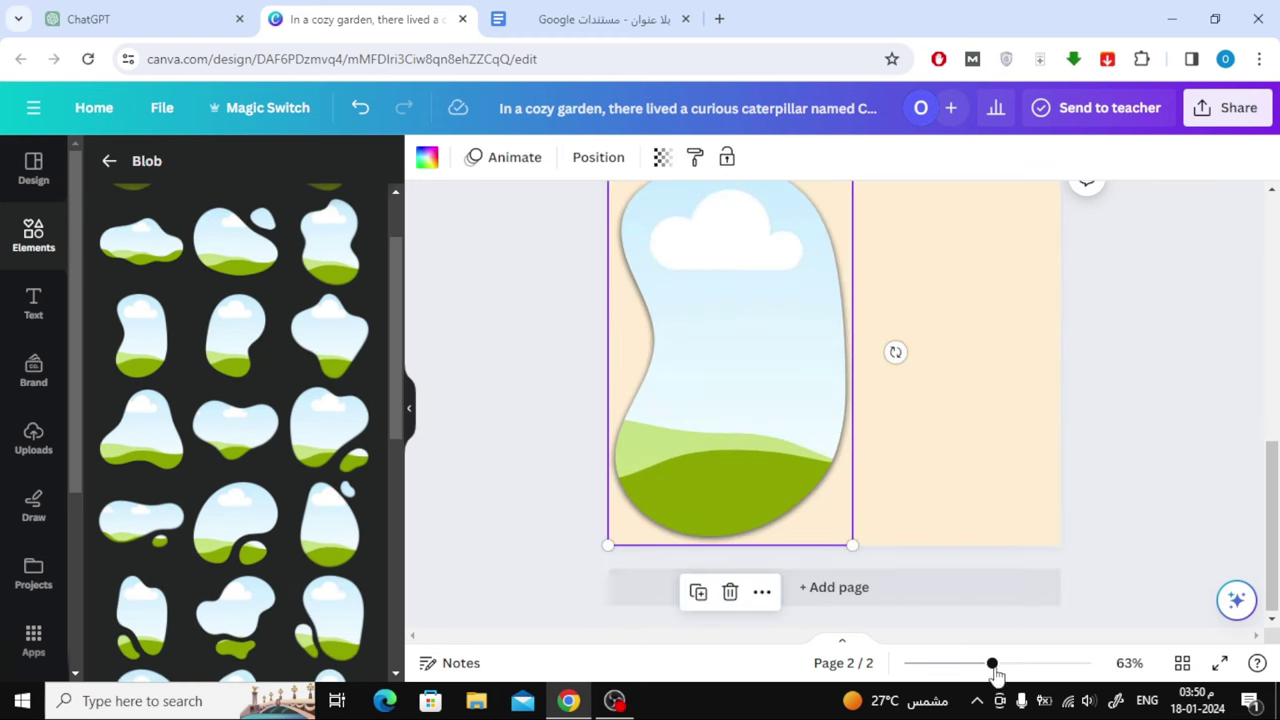
scroll(894, 351, down, 2)
- Copy the story's second paragraph from Google Docs and paste it onto page 2
click(832, 265)
key(ctrl+Tab)
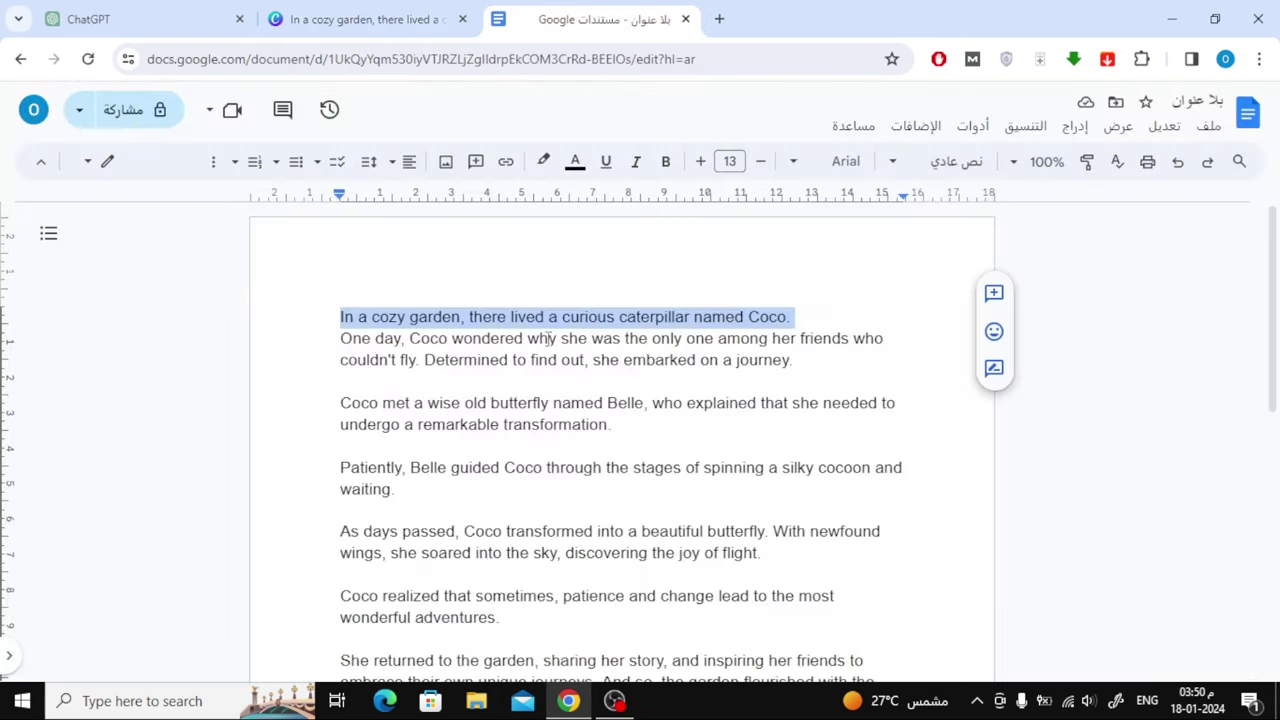
triple_click(548, 338)
key(ctrl+c)
key(ctrl+shift+Tab)
key(ctrl+v)
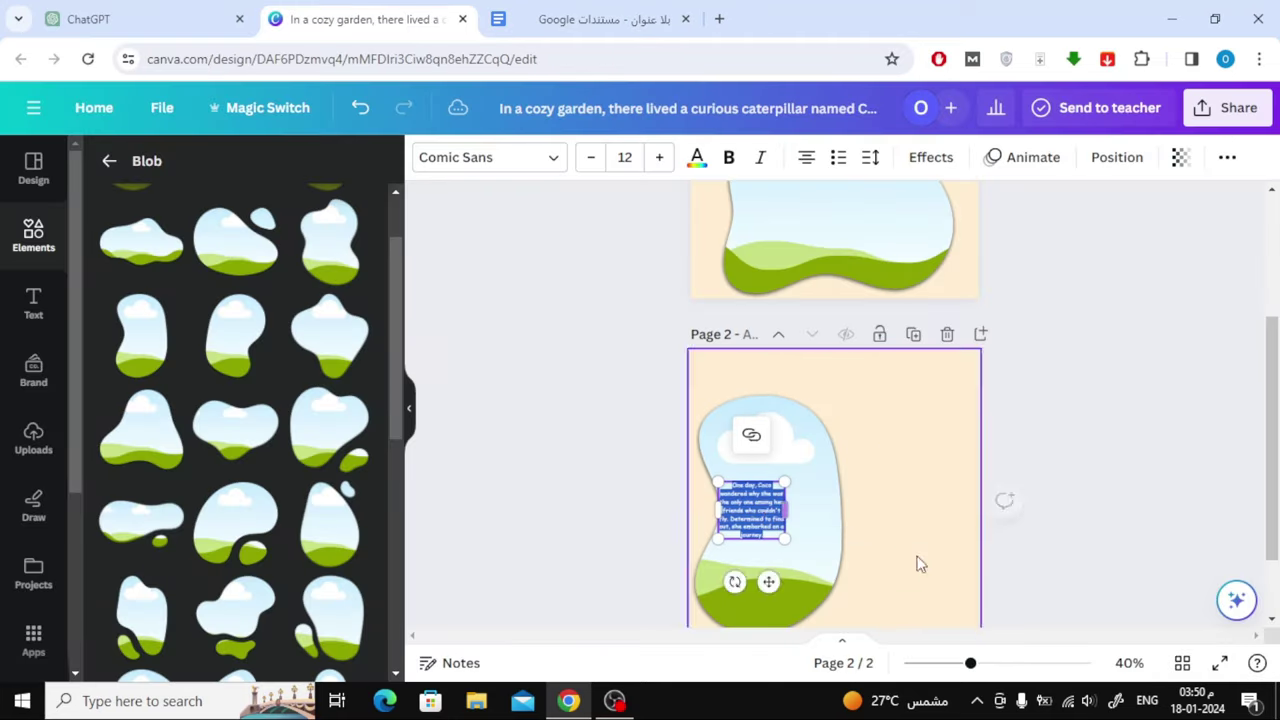
- Reposition the page 2 paragraph, enlarge its text, and widen its box
scroll(920, 563, down, 1)
drag(750, 420, 905, 355)
click(659, 157)
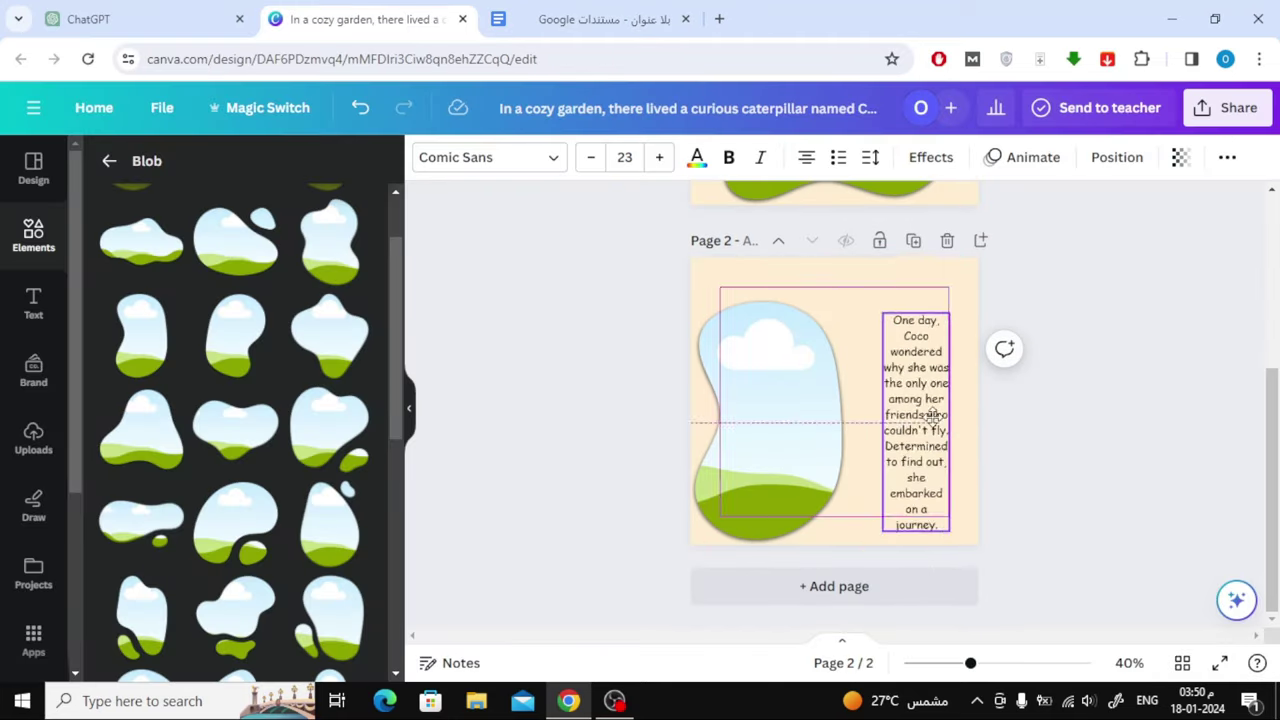
drag(882, 420, 850, 420)
scroll(938, 420, up, 2)
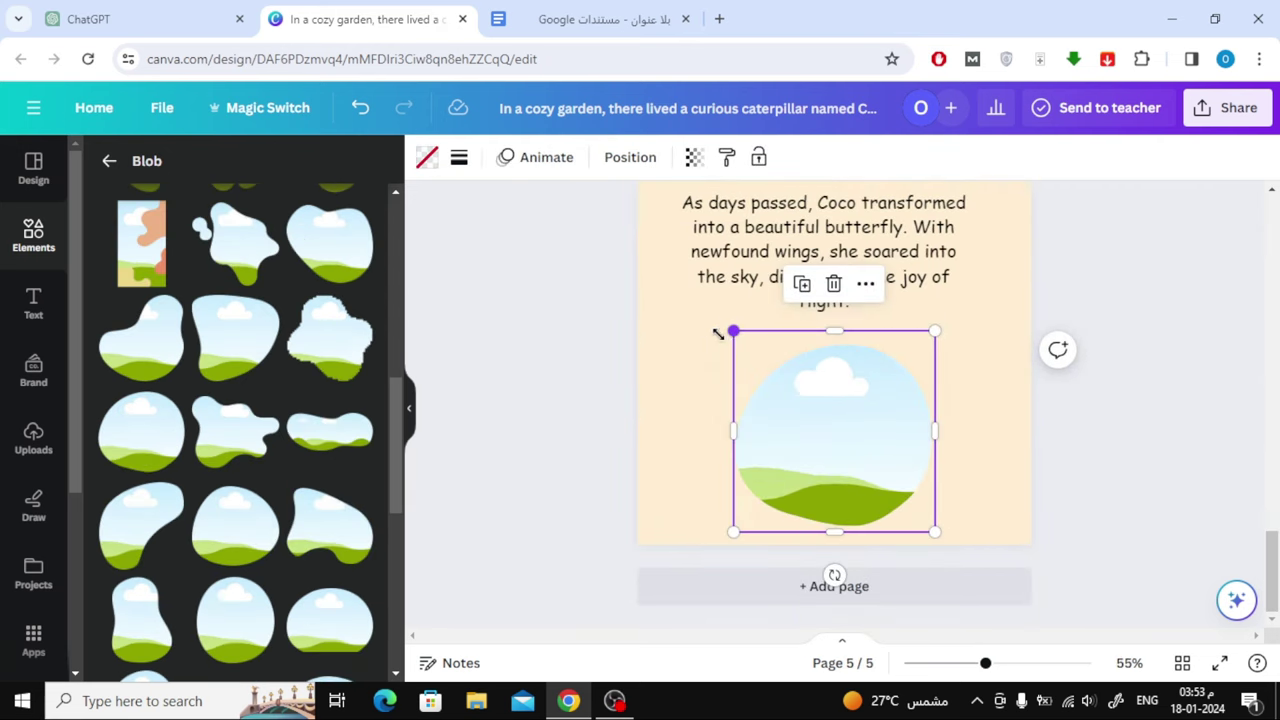
- Enlarge the round blob frame on page 5, then scroll back up the pages
drag(732, 330, 690, 289)
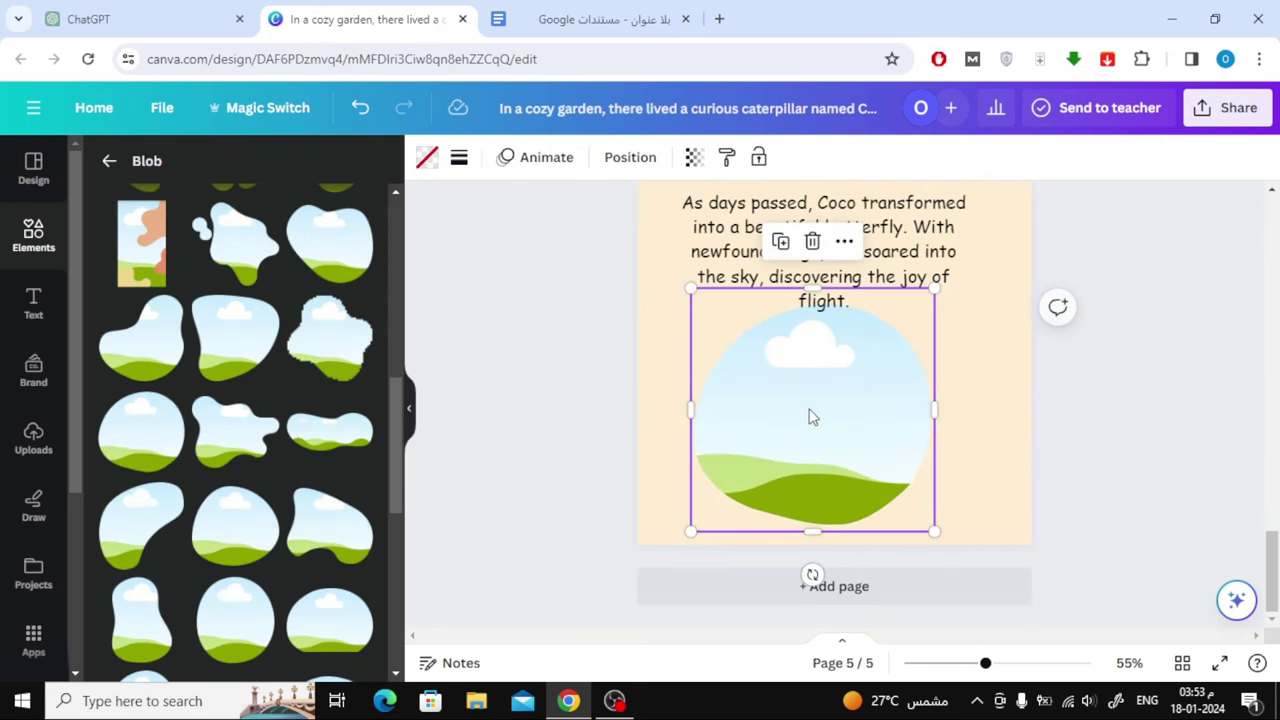
click(1143, 437)
scroll(1136, 432, up, 3)
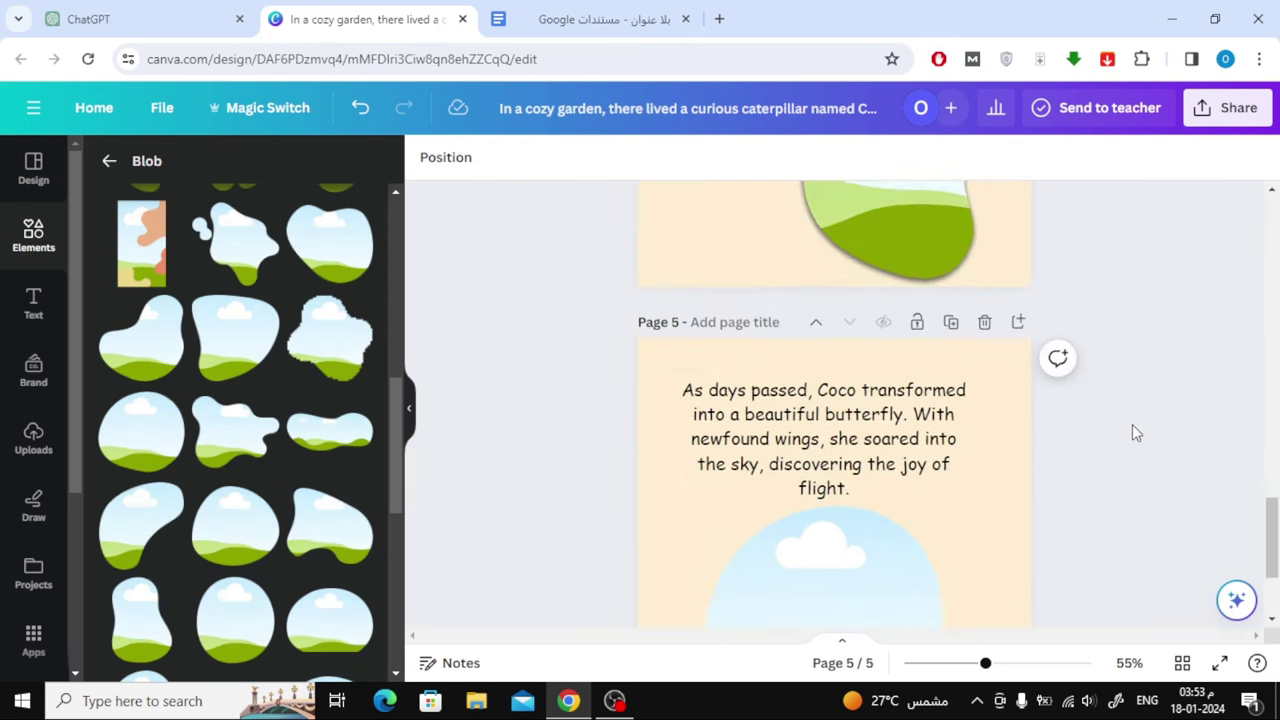
scroll(1132, 424, down, 2)
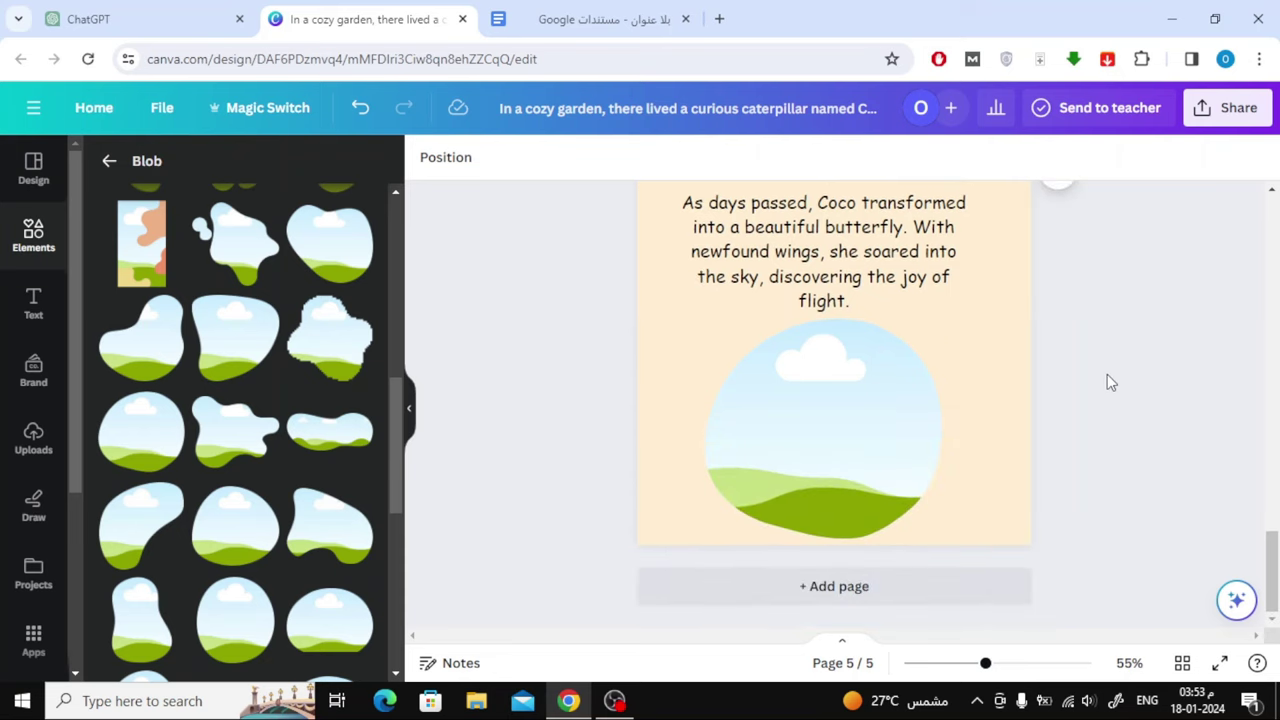
scroll(1107, 382, up, 3)
scroll(1107, 382, up, 1)
scroll(1107, 382, up, 5)
scroll(1107, 382, up, 5)
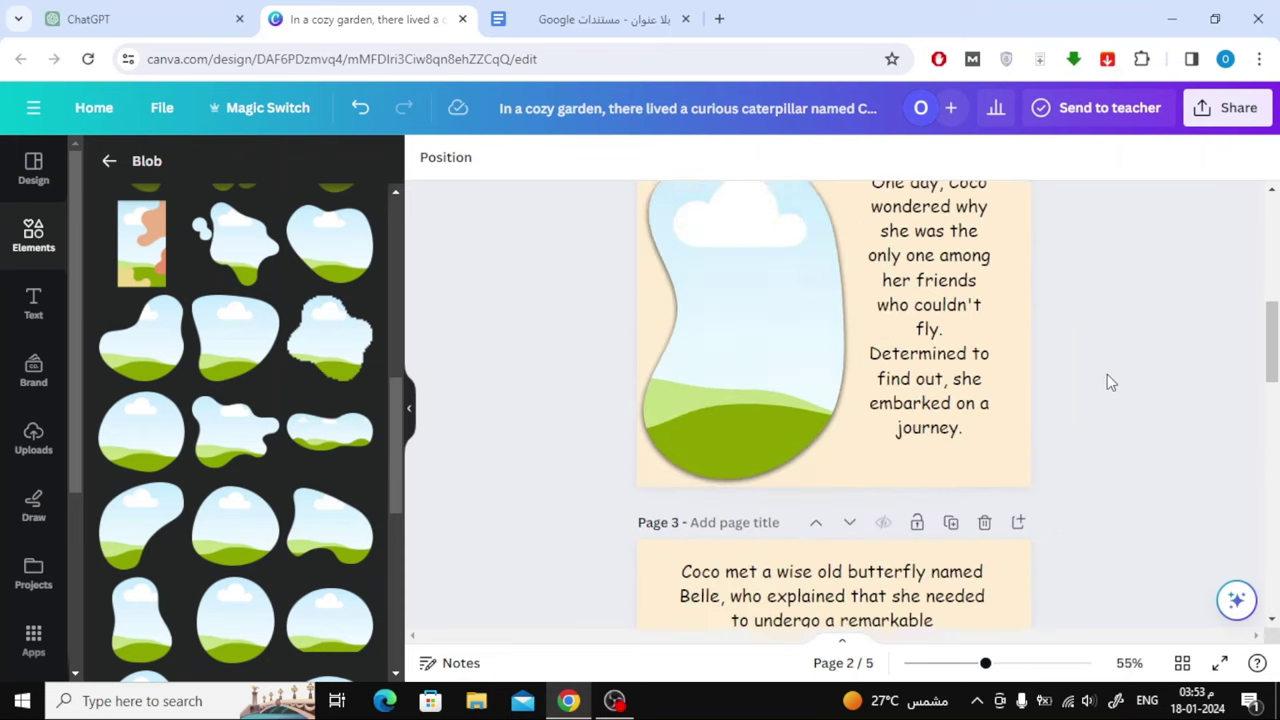
scroll(1107, 382, up, 5)
- Search Canva elements for 'caterpillar' and filter the results to Graphics
click(822, 310)
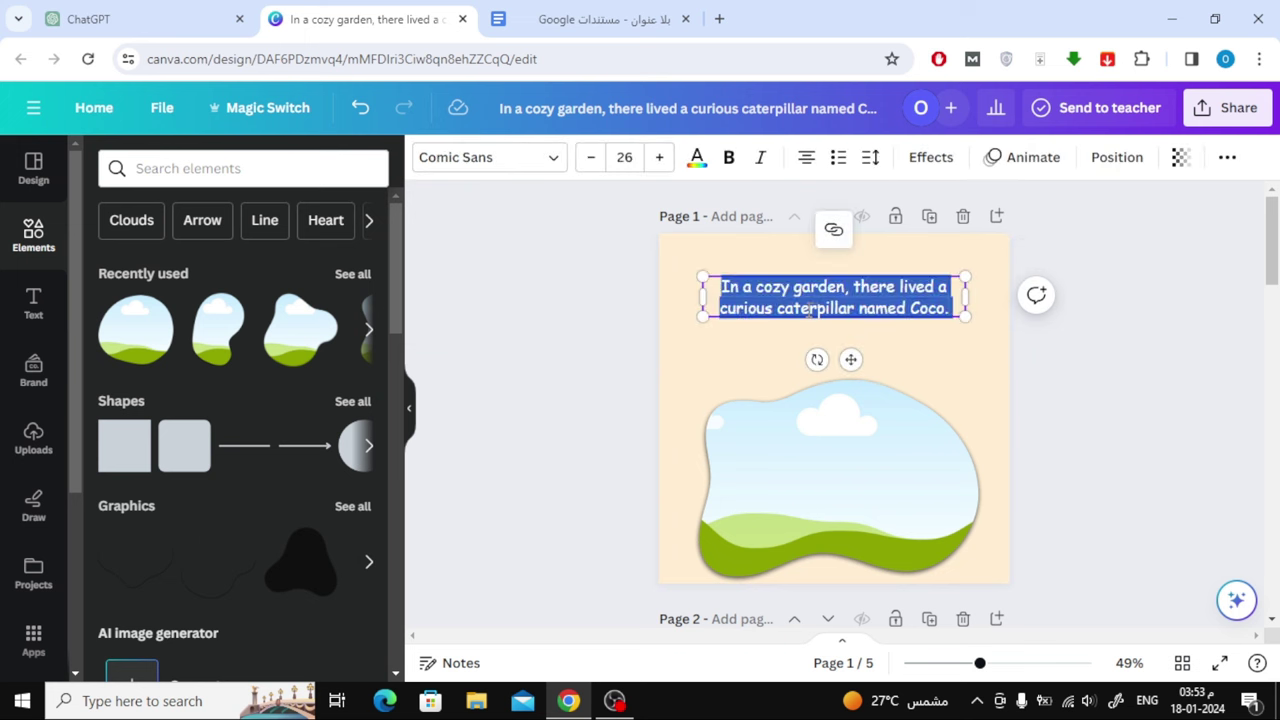
double_click(811, 310)
click(209, 152)
text(caterpillar)
key(Return)
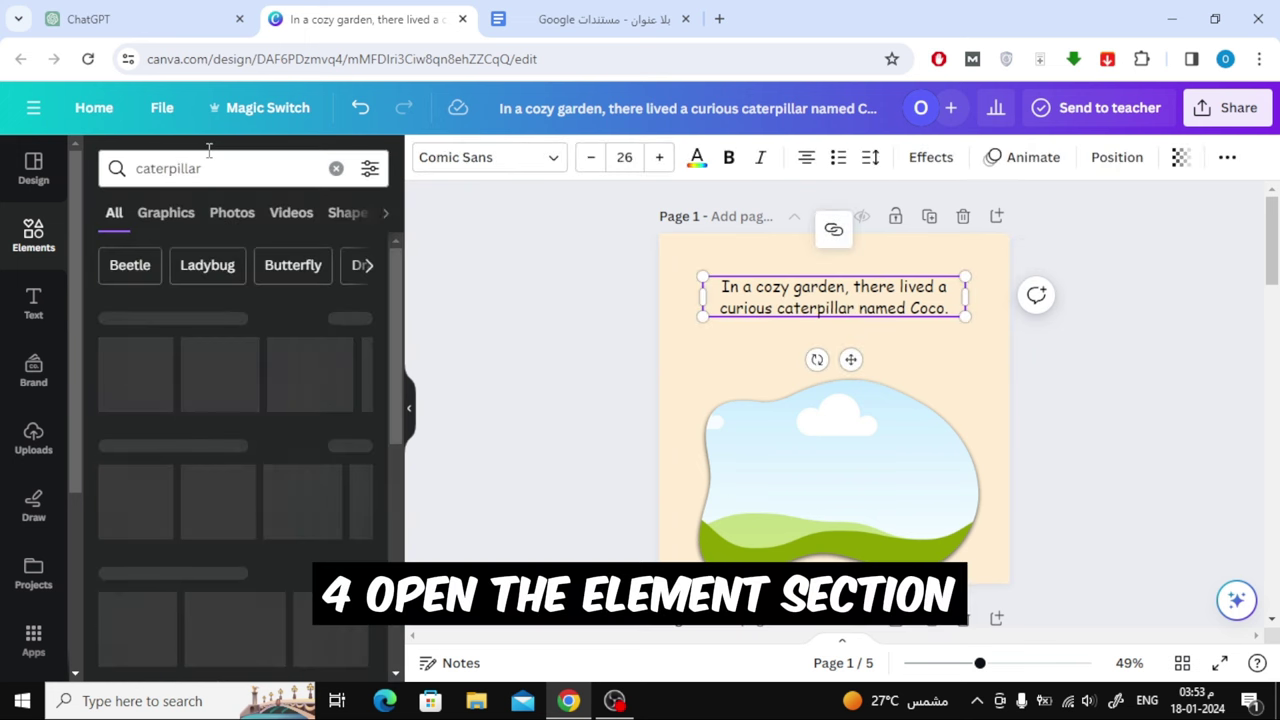
click(181, 212)
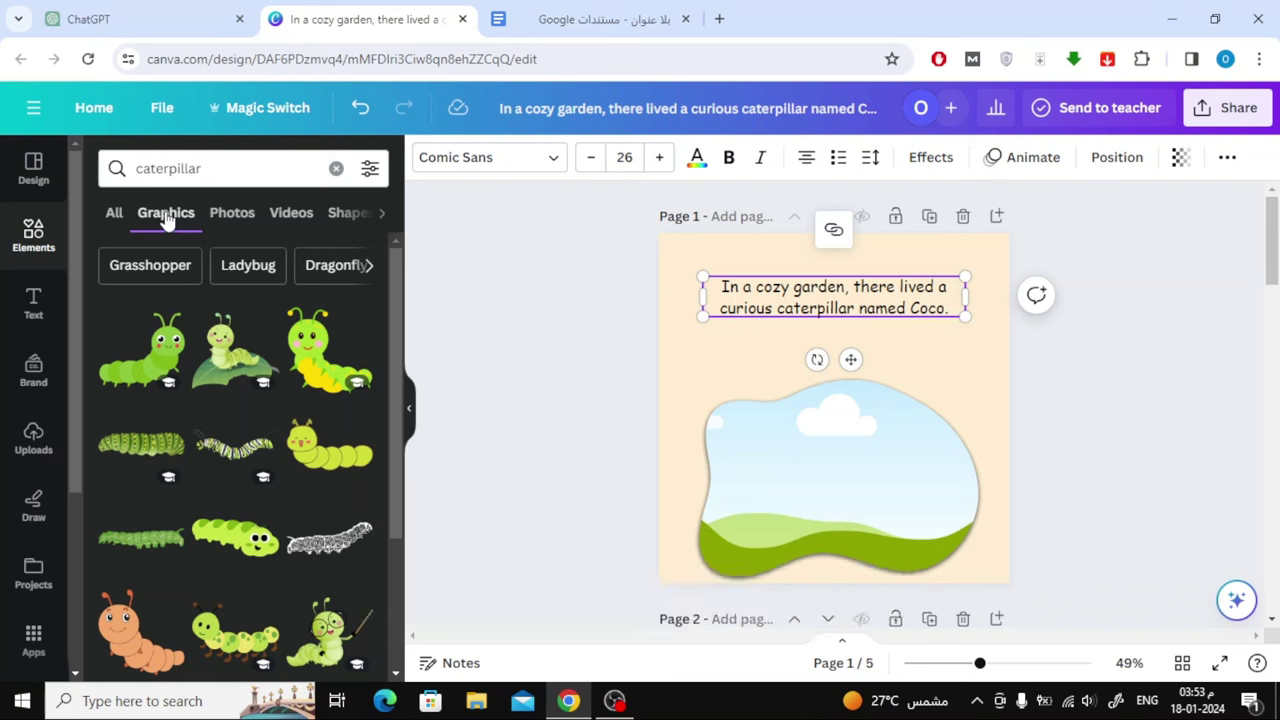
- Browse the caterpillar graphics results for a smiling green caterpillar
scroll(210, 335, down, 2)
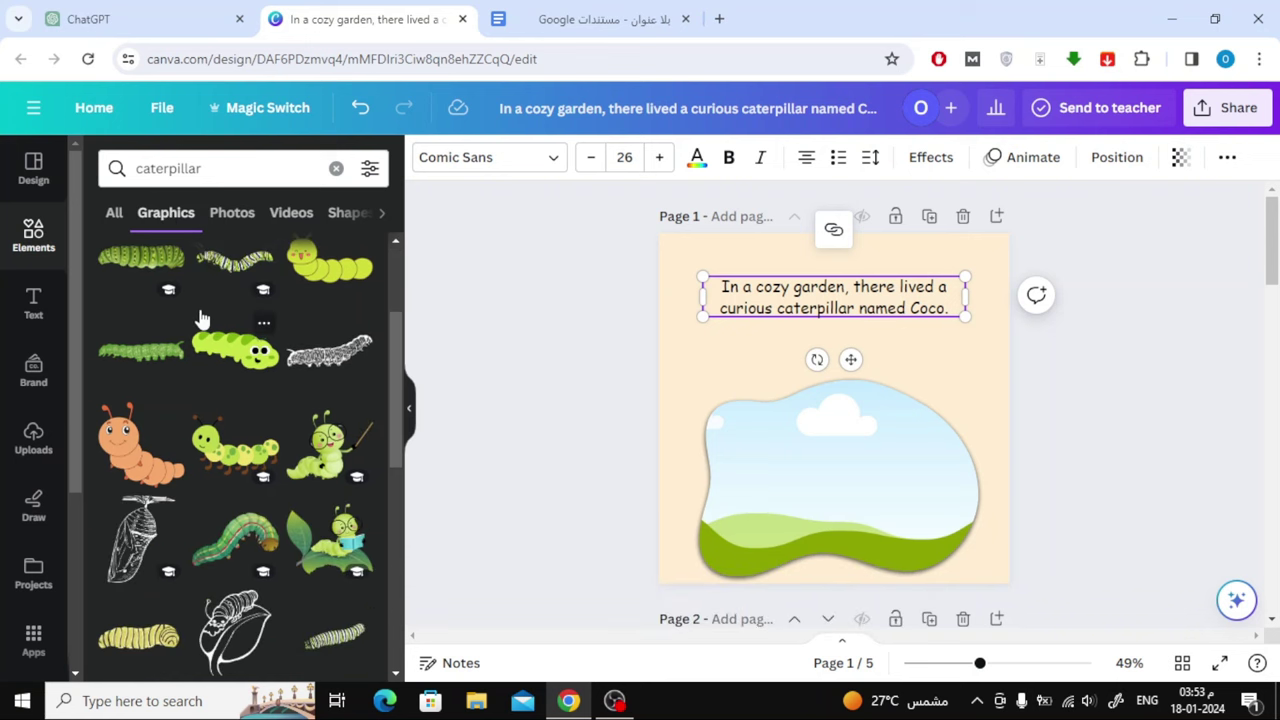
scroll(200, 318, down, 2)
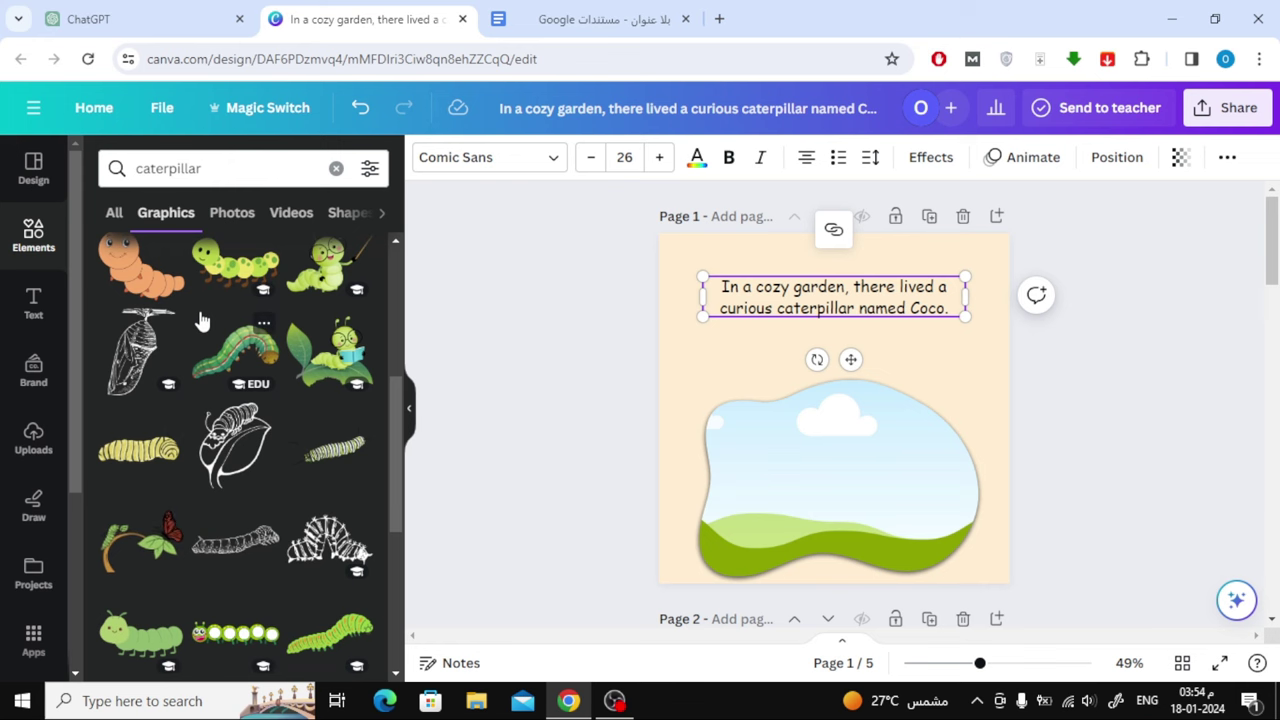
scroll(200, 330, down, 1)
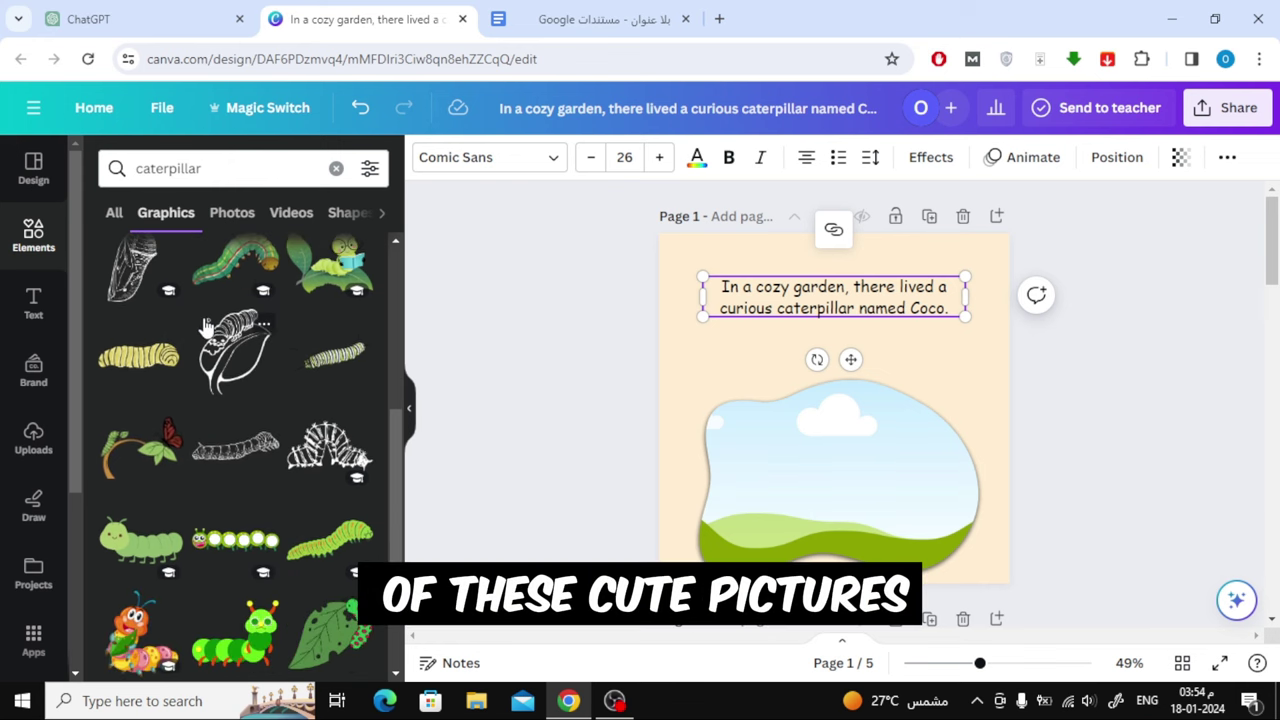
scroll(205, 328, down, 1)
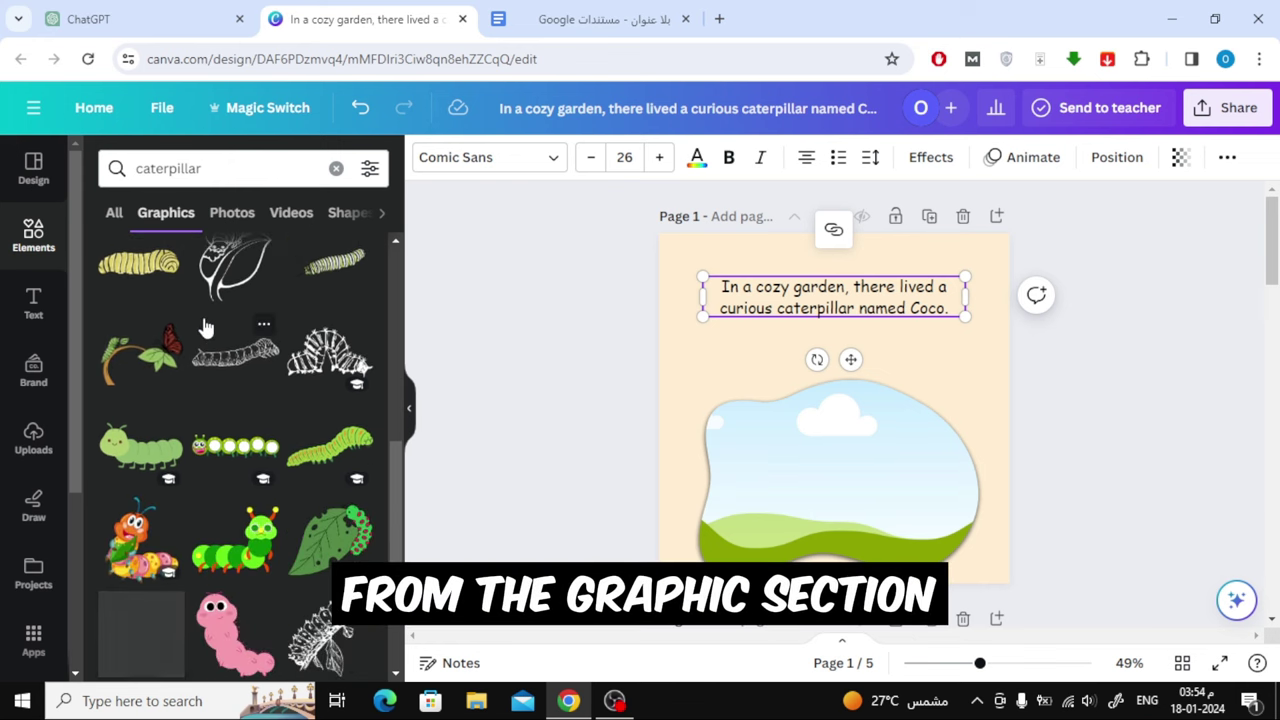
scroll(205, 328, down, 2)
scroll(205, 328, up, 2)
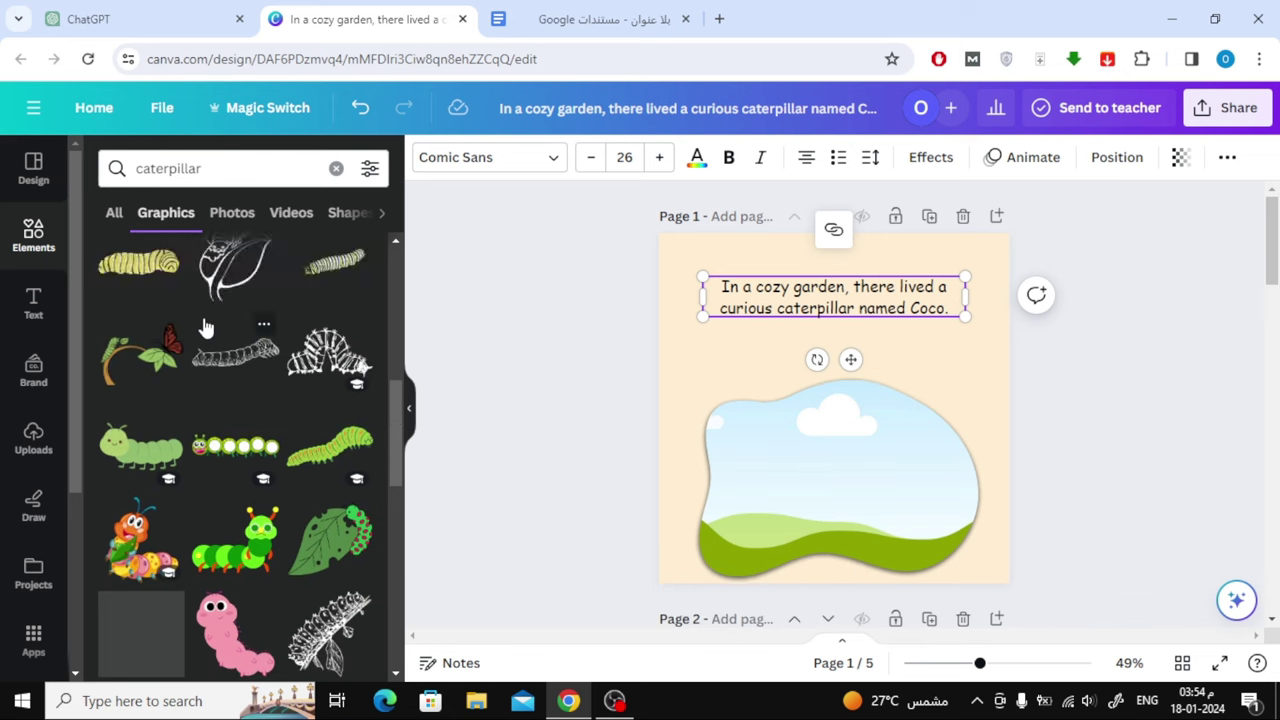
scroll(205, 328, up, 1)
scroll(205, 328, up, 3)
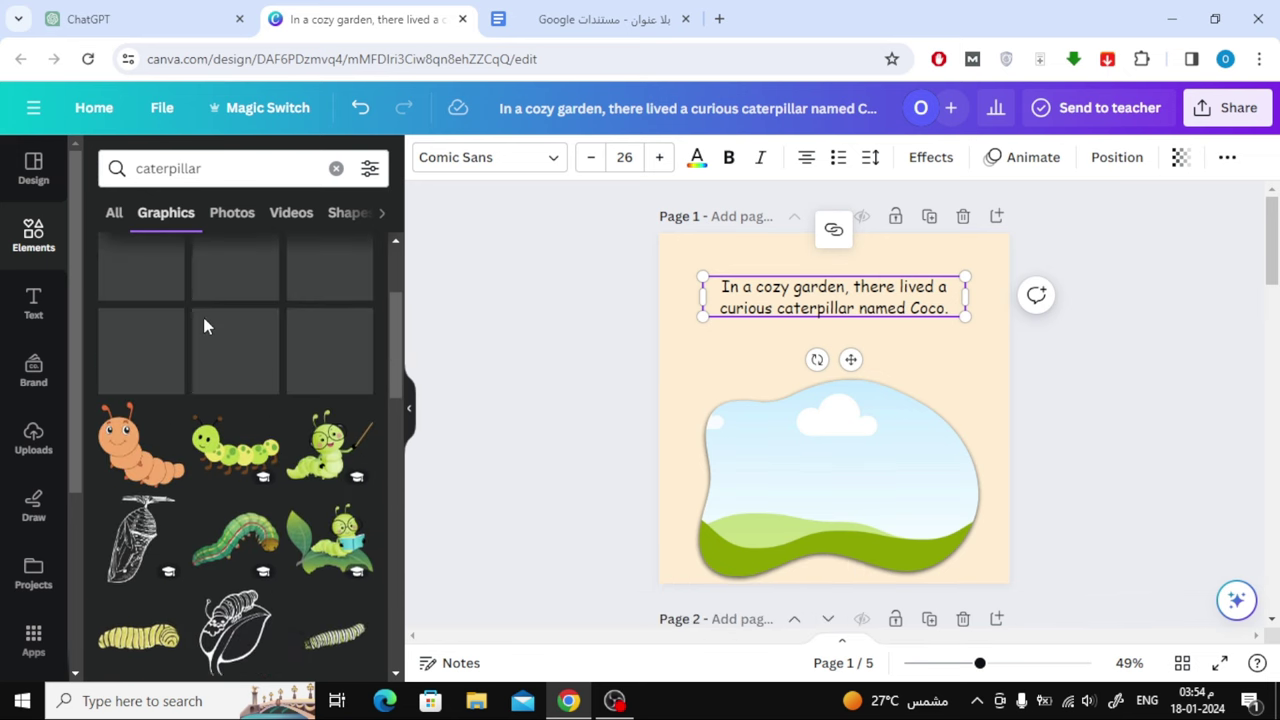
scroll(204, 320, up, 3)
- Add the smiling caterpillar to page 1 and enlarge it over the opening sentence
click(210, 543)
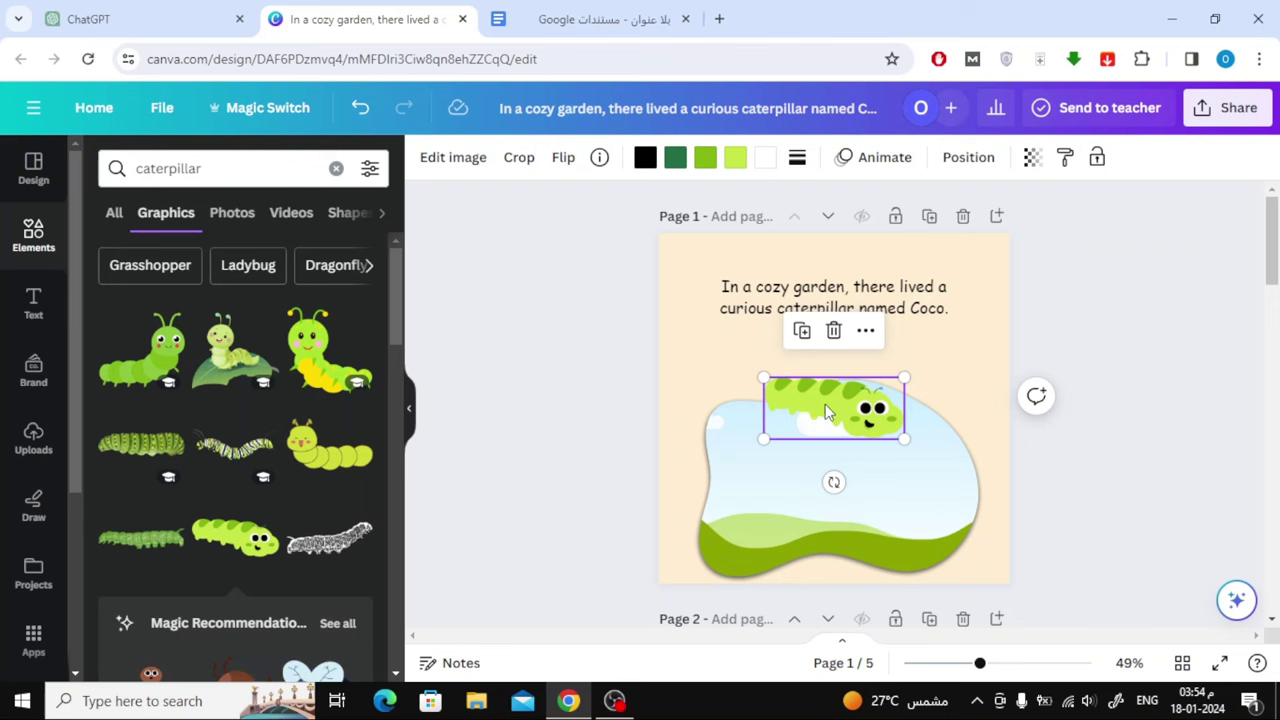
mouse_move(825, 404)
mouse_down()
mouse_move(760, 287)
mouse_move(738, 277)
mouse_up()
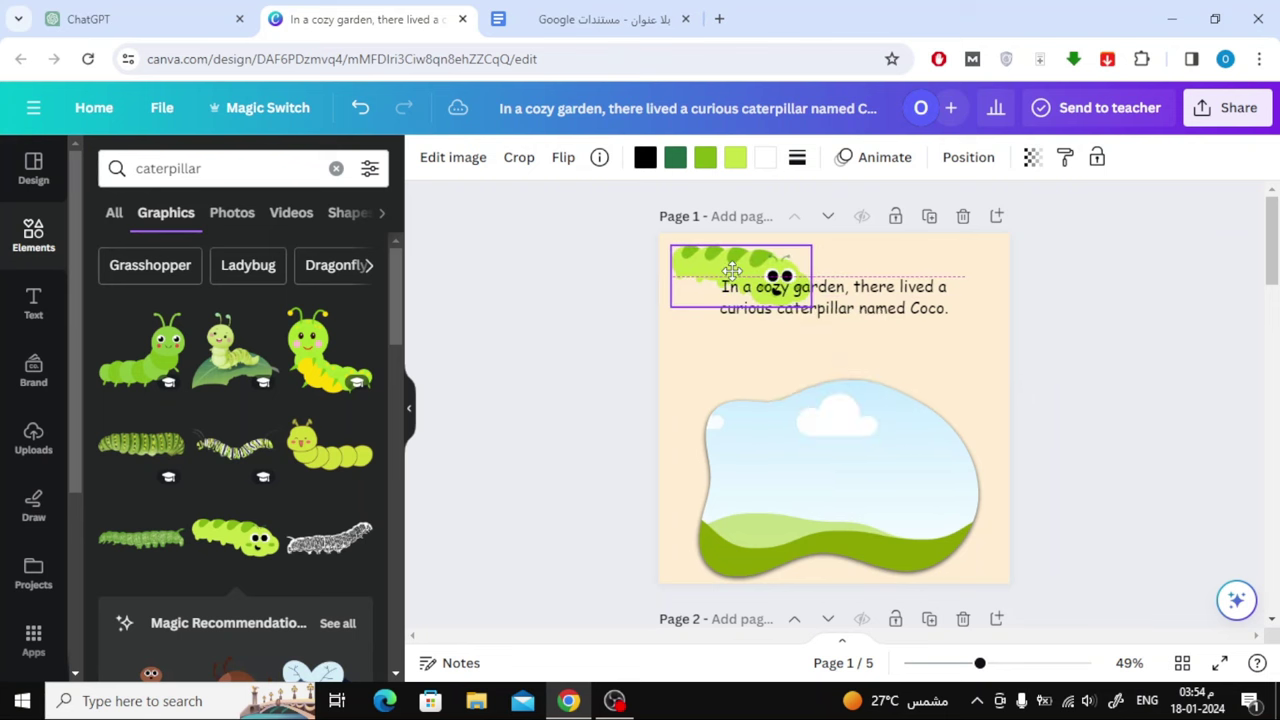
drag(733, 270, 733, 270)
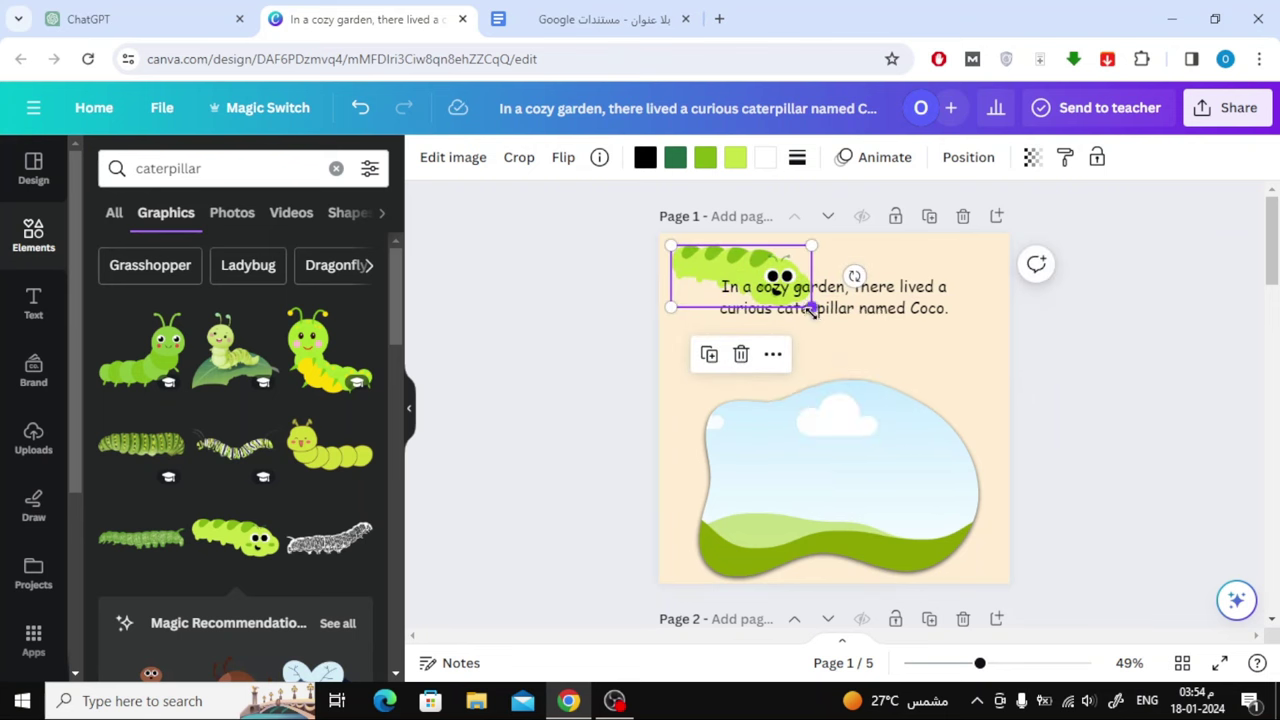
mouse_move(812, 310)
mouse_down()
mouse_move(973, 352)
mouse_move(740, 279)
mouse_up()
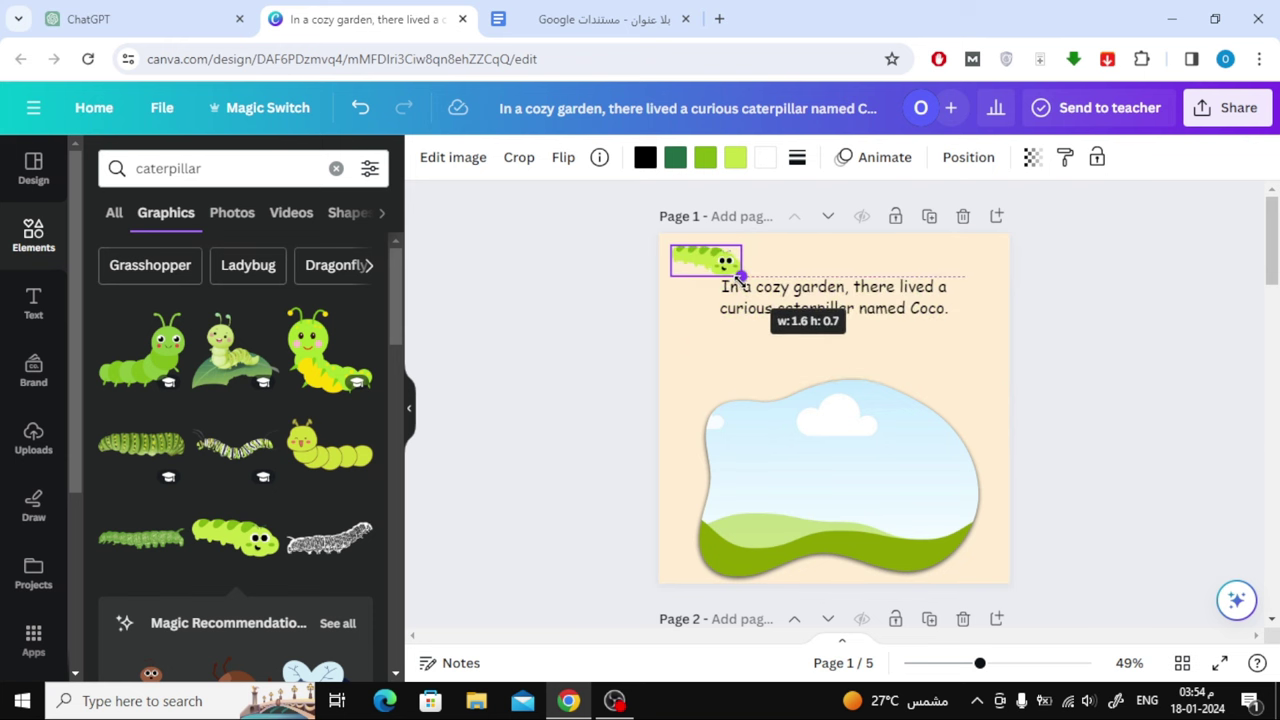
click(1096, 390)
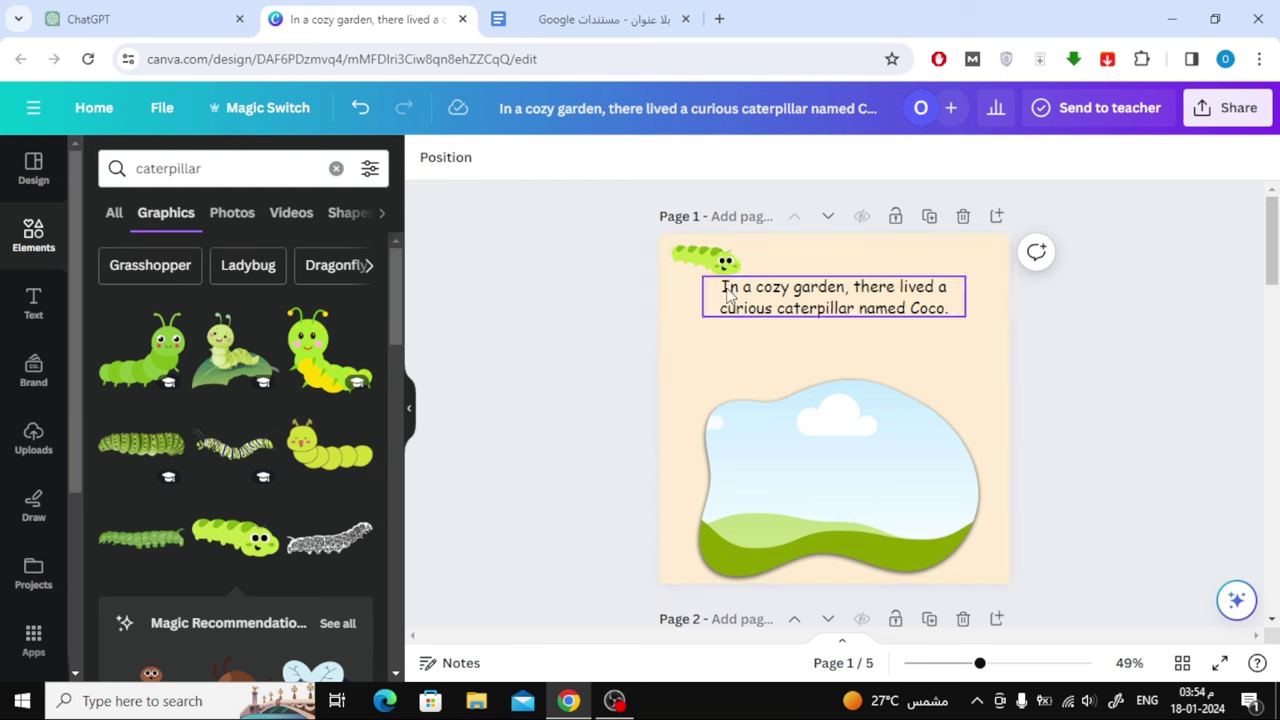
click(730, 254)
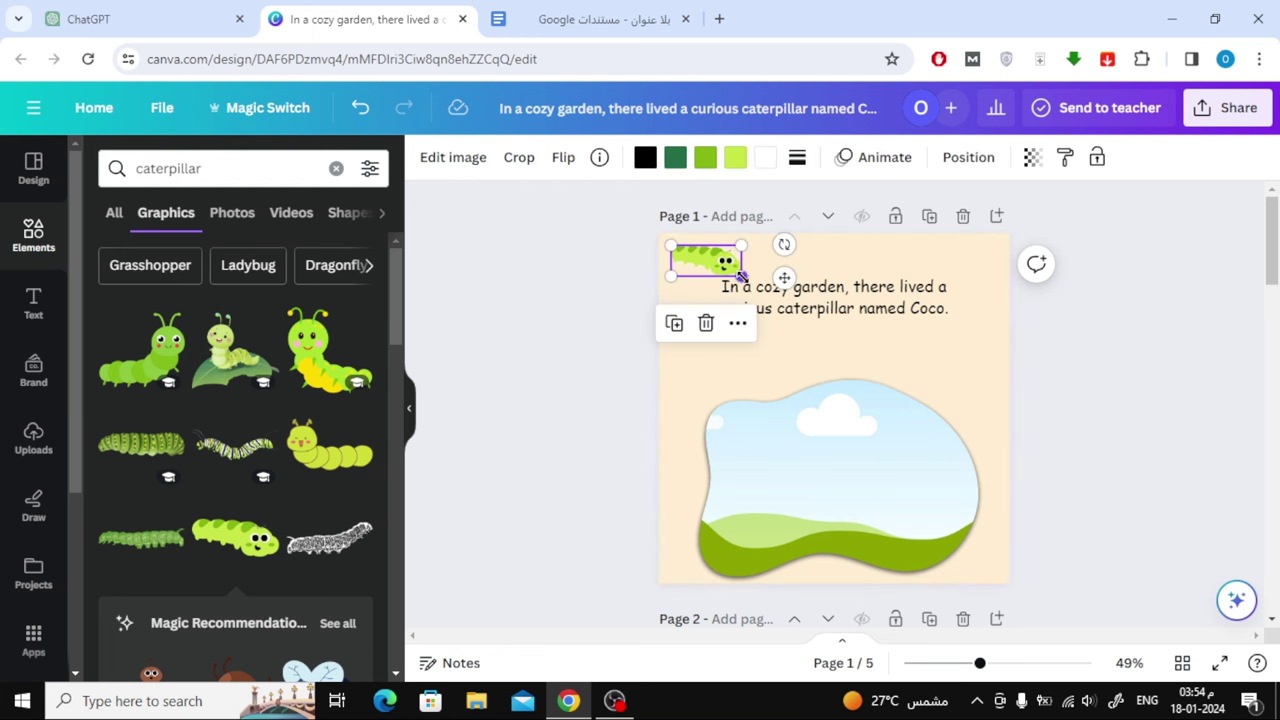
drag(741, 274, 886, 377)
- Centre the caterpillar behind the text and fade its transparency to 22
click(1032, 157)
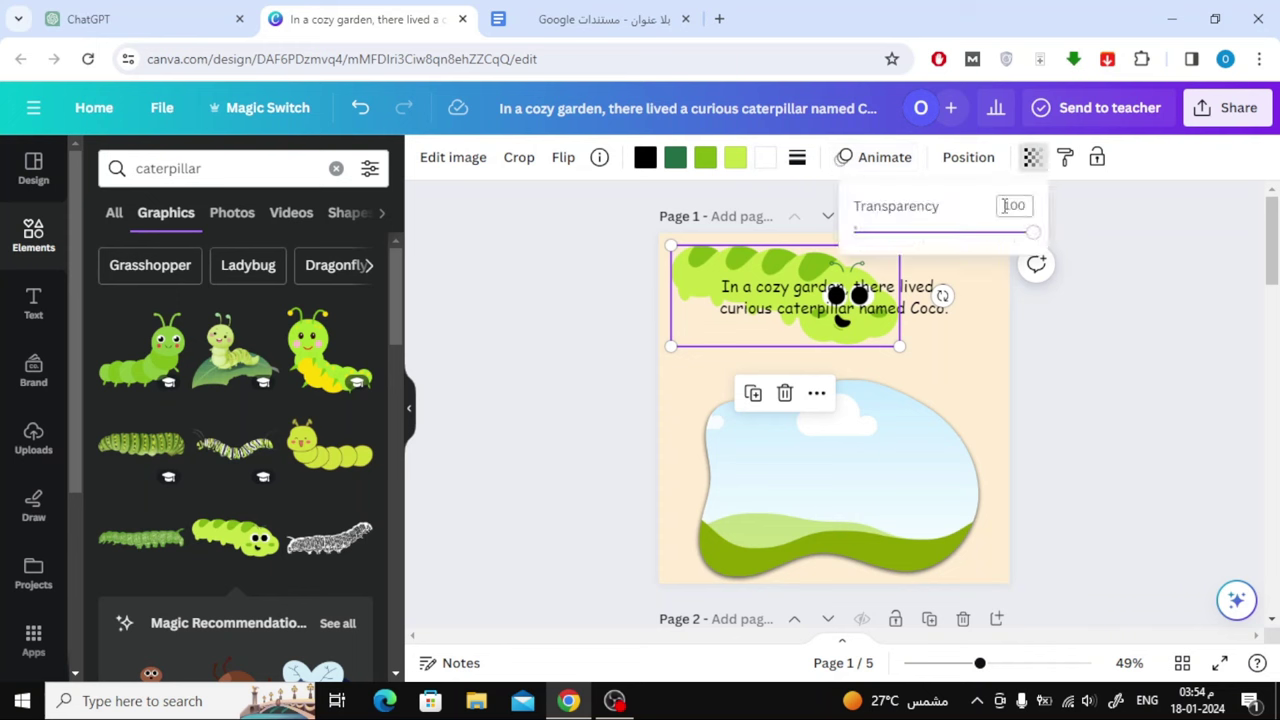
click(938, 234)
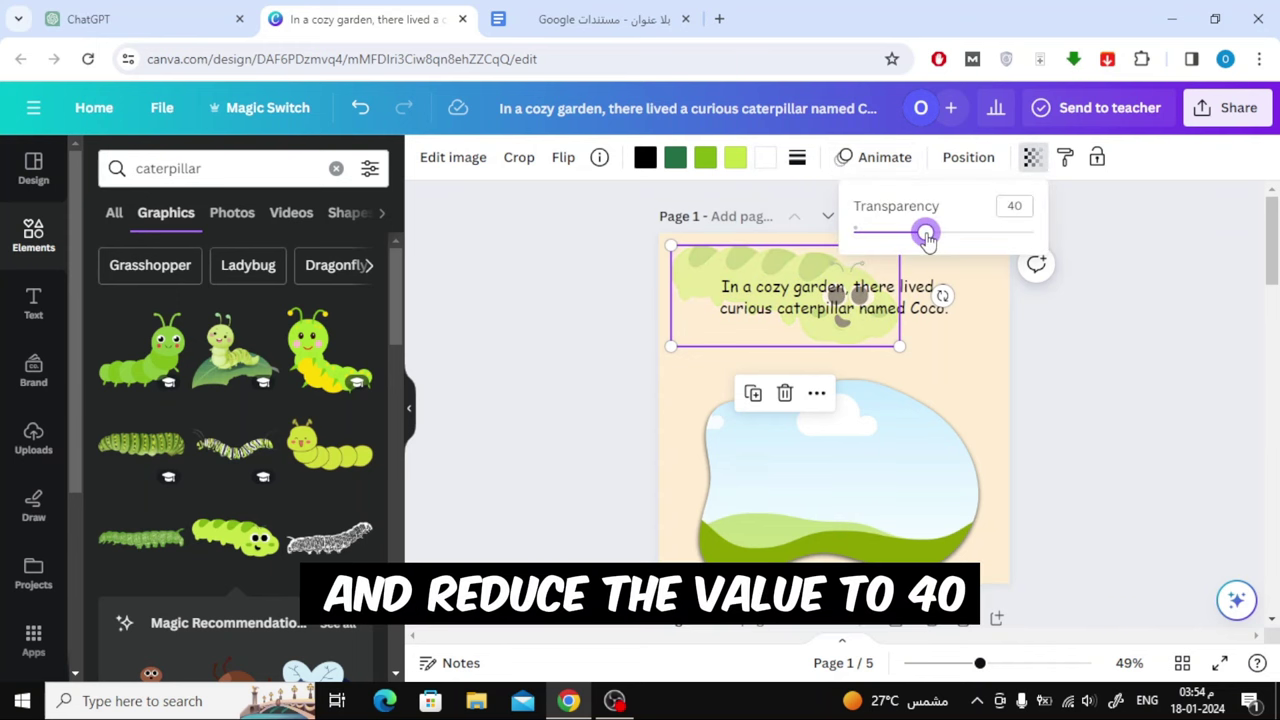
click(1104, 334)
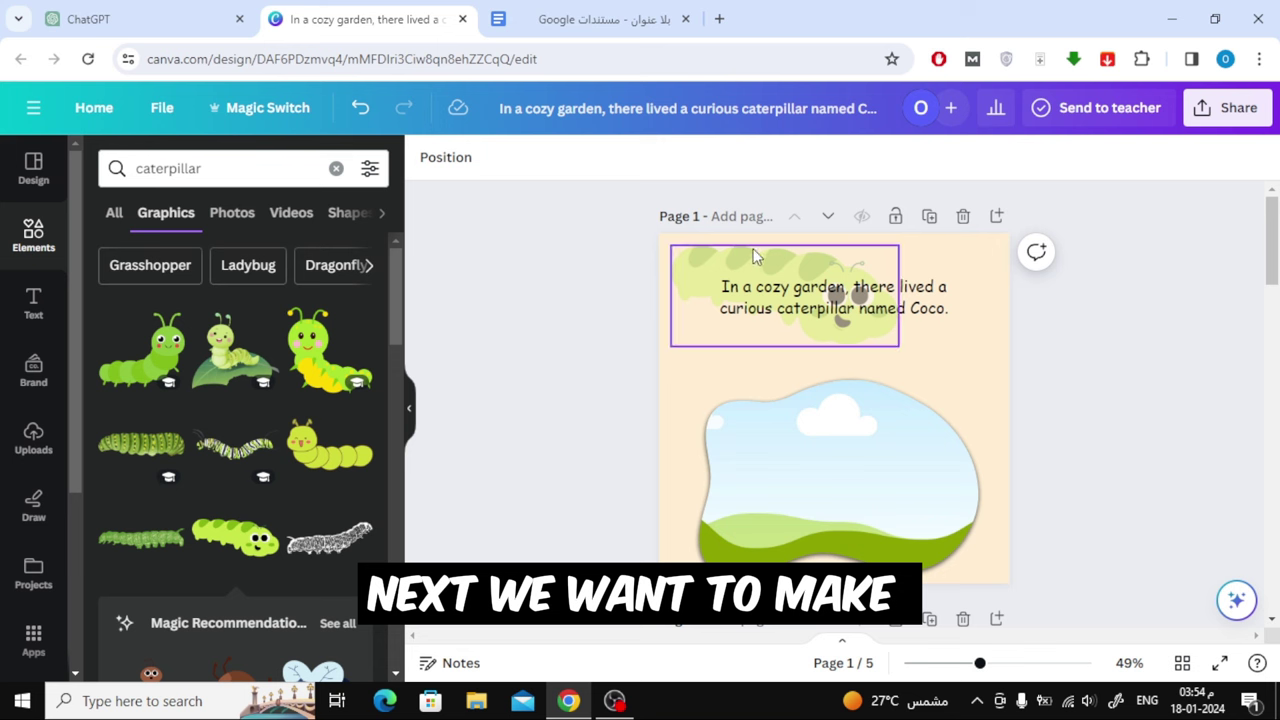
click(740, 255)
click(1152, 320)
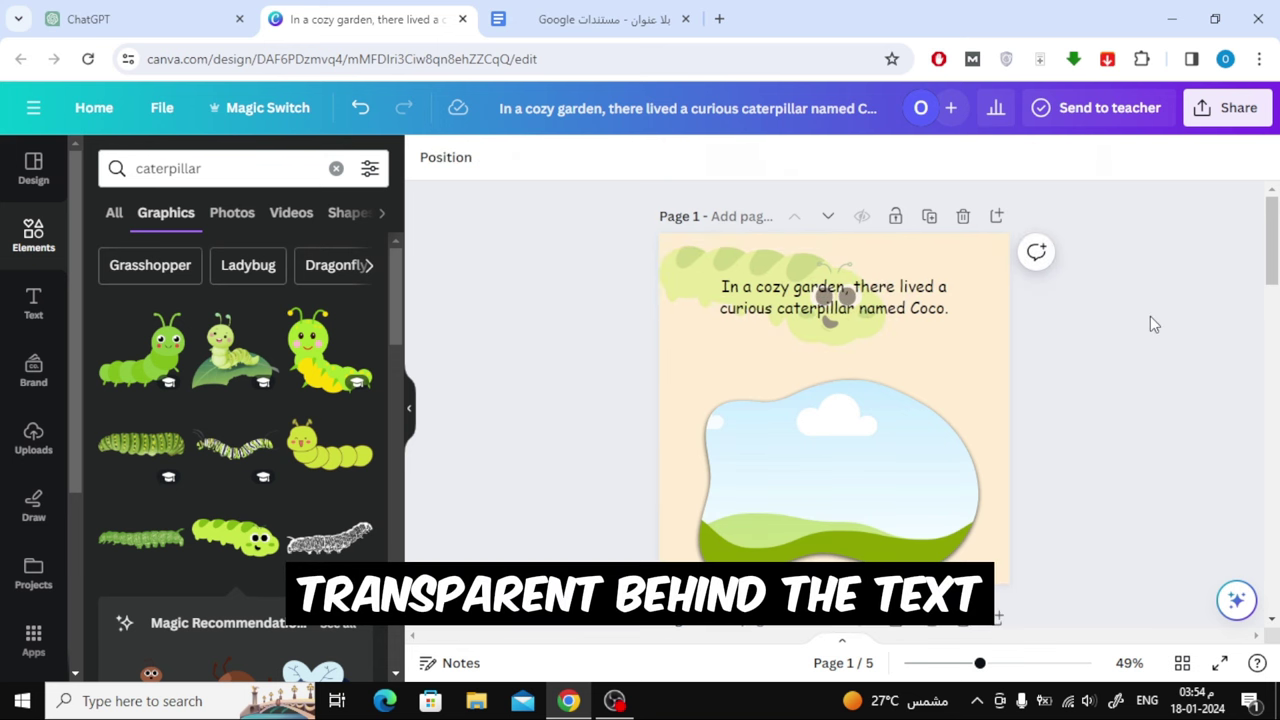
drag(808, 271, 893, 232)
click(1030, 157)
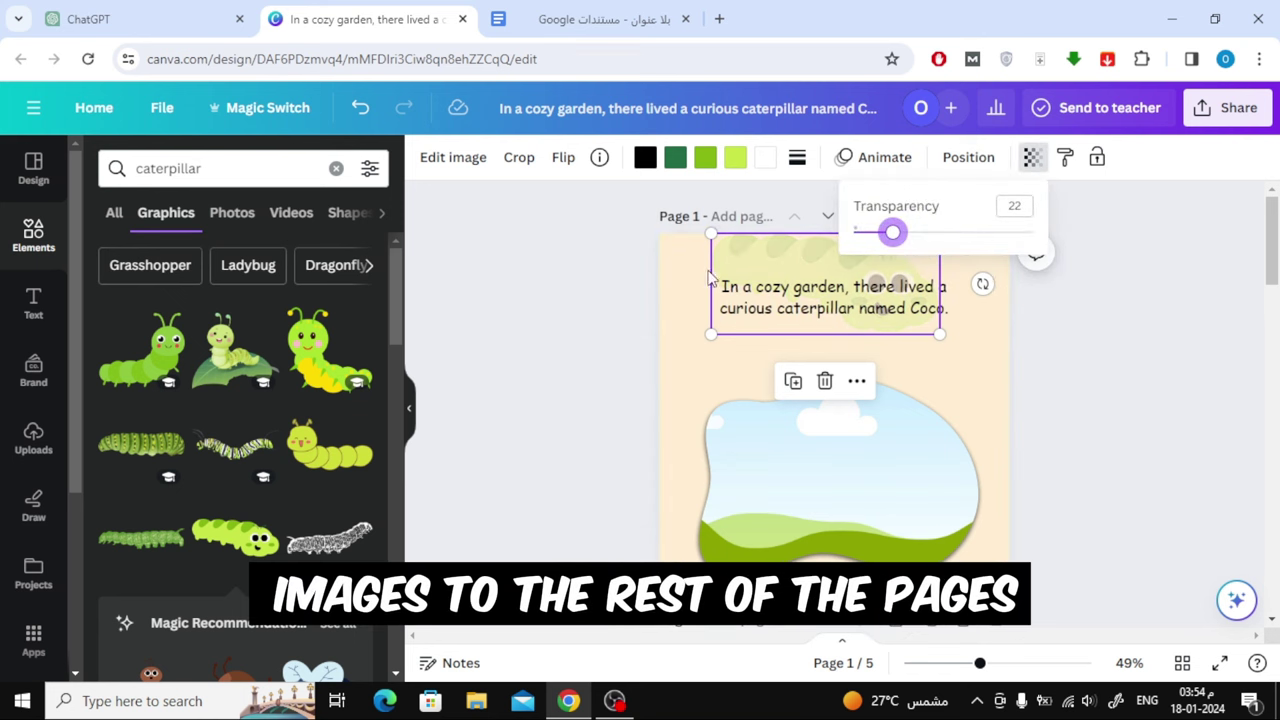
click(511, 287)
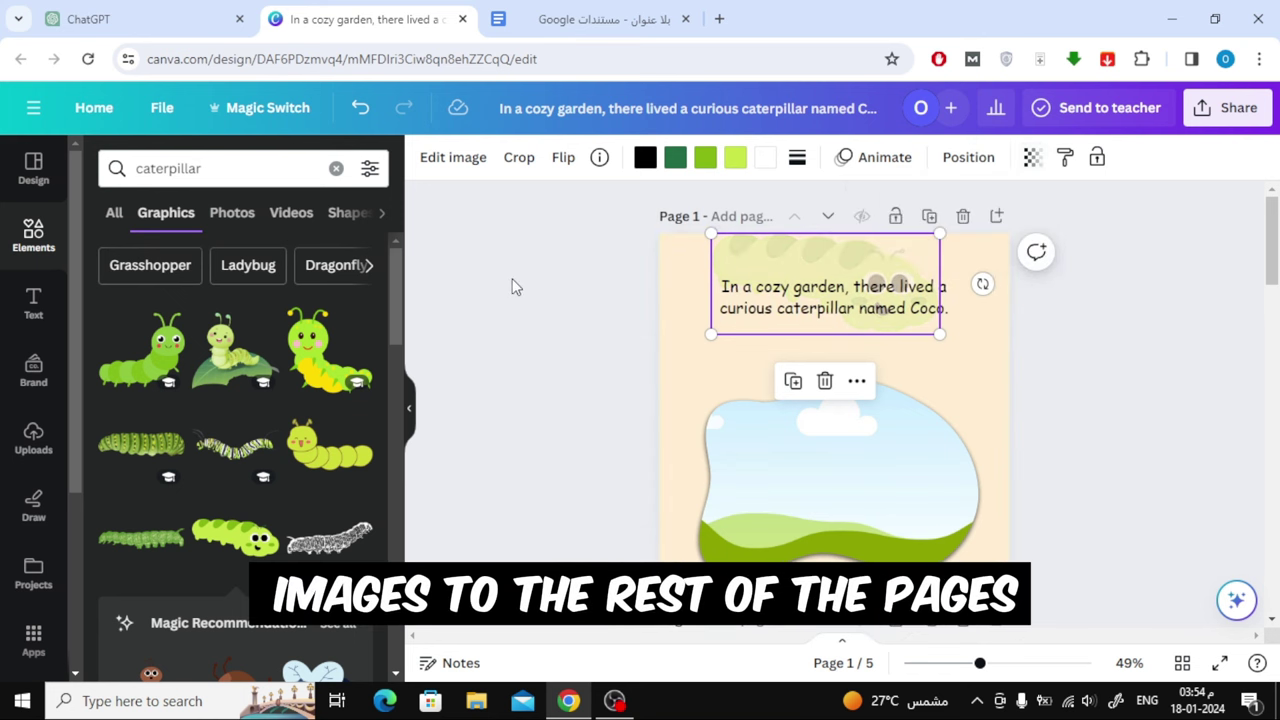
click(857, 261)
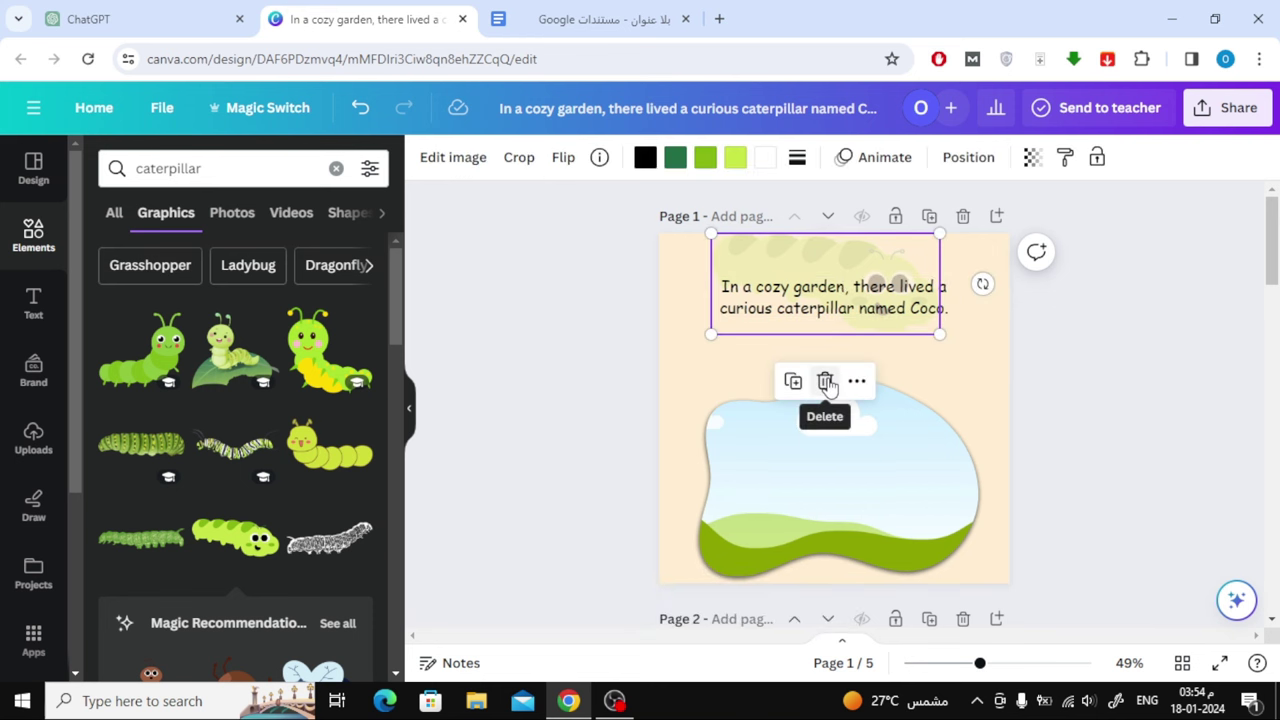
- Delete the caterpillar graphic and search Graphics for 'butterfly'
click(826, 383)
click(248, 265)
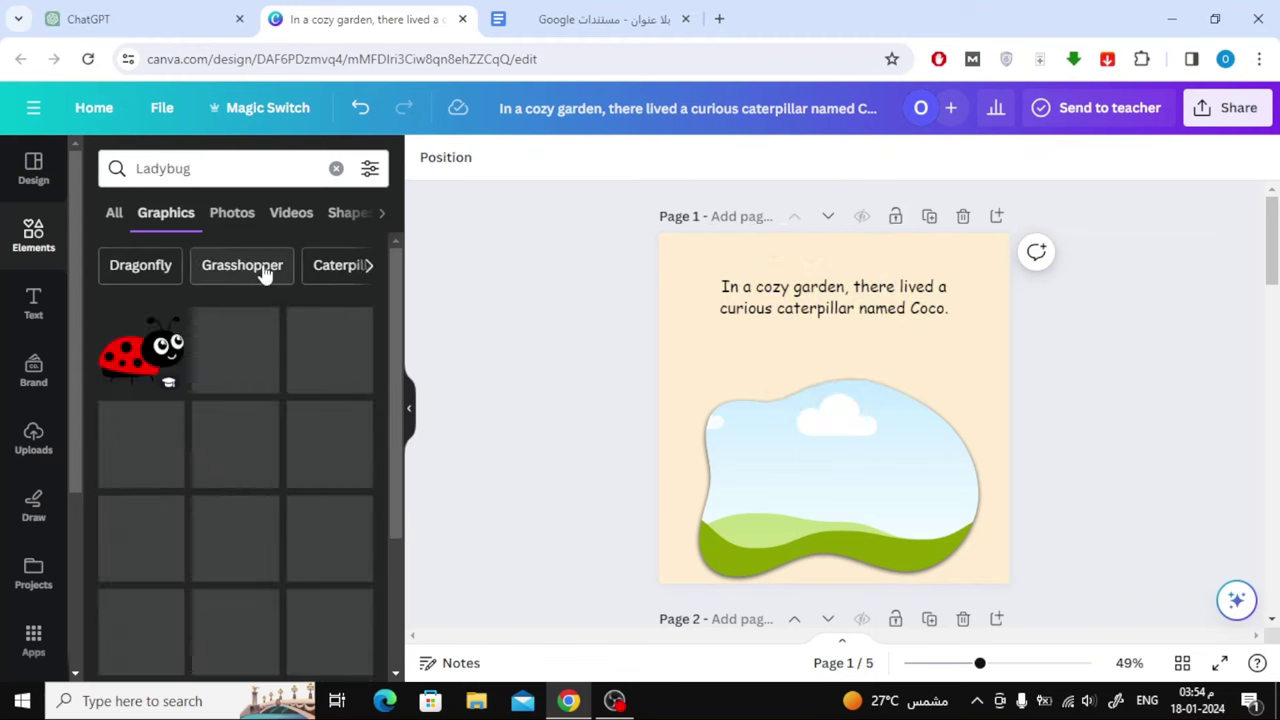
click(240, 168)
text(butterflies)
key(Return)
click(233, 168)
key(BackSpace)
key(BackSpace)
key(BackSpace)
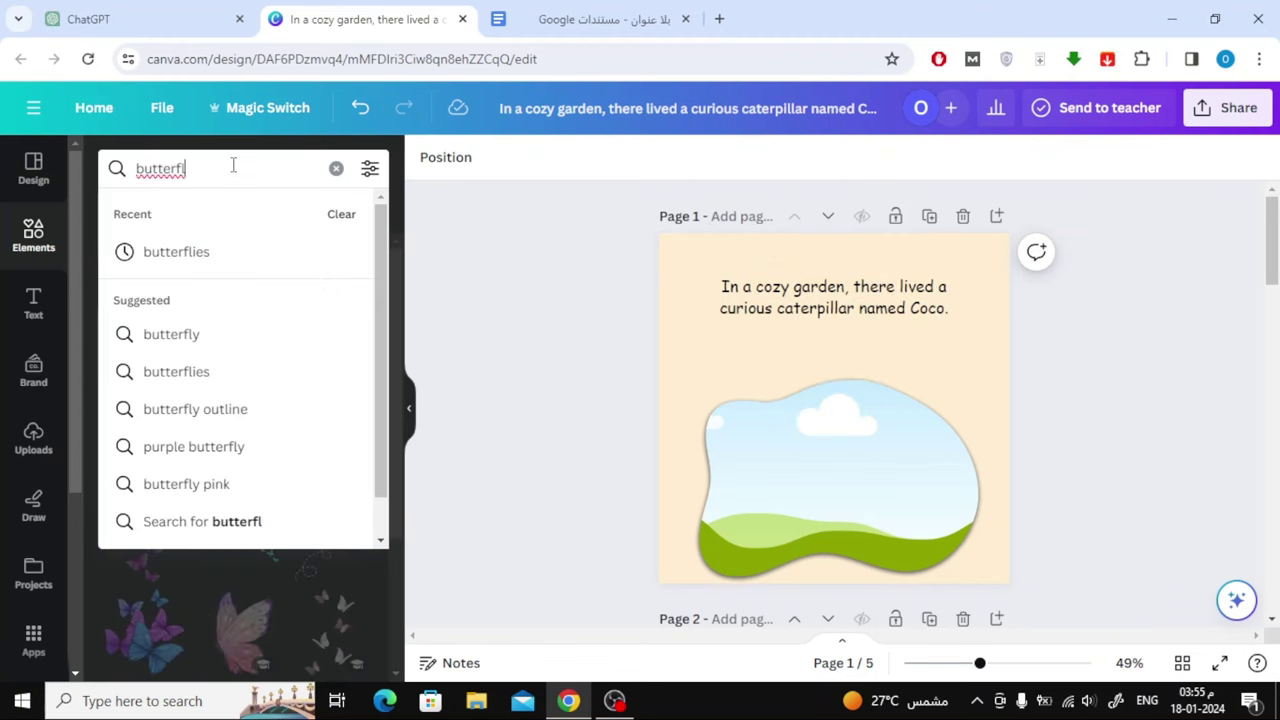
text(y)
key(Return)
scroll(258, 407, down, 3)
scroll(258, 407, down, 3)
scroll(258, 407, down, 4)
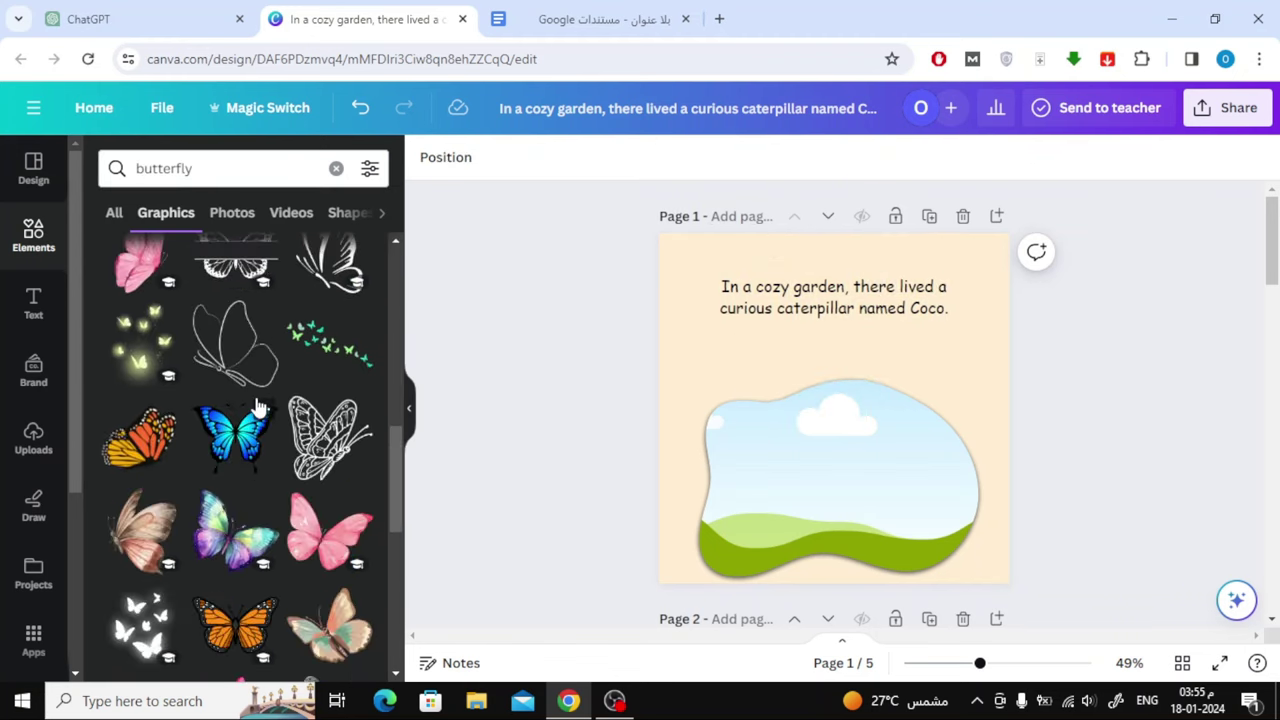
scroll(258, 407, down, 1)
- Add a pink butterfly top-left and a blue one top-right, both faded
mouse_move(329, 434)
mouse_down()
mouse_move(905, 407)
mouse_move(766, 320)
mouse_up()
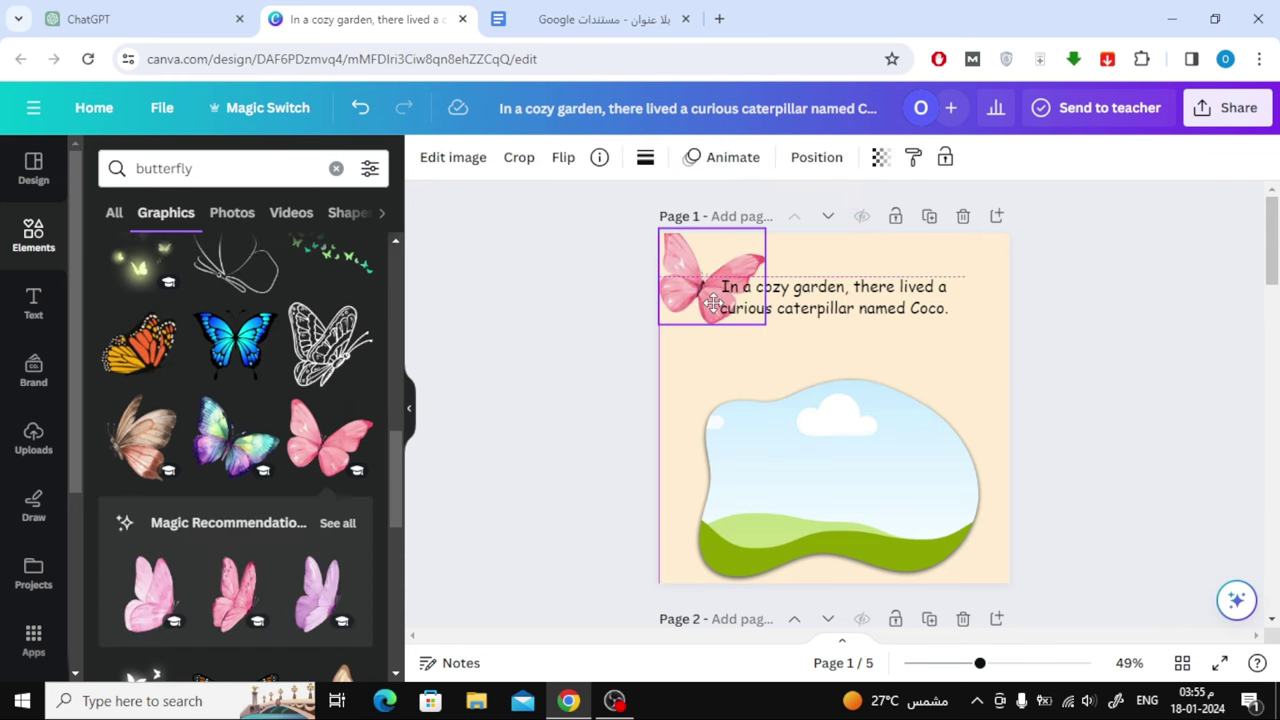
click(237, 341)
drag(836, 402, 949, 313)
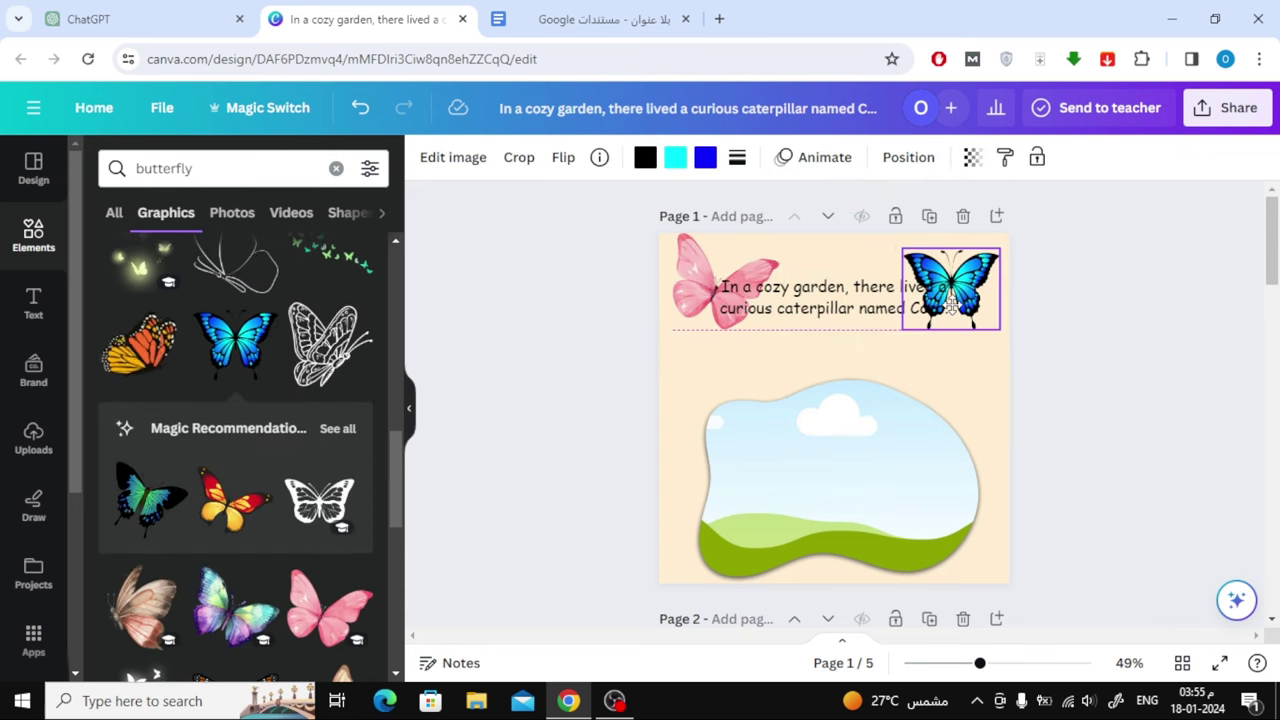
click(972, 157)
click(725, 285)
drag(978, 234, 760, 234)
click(879, 157)
- Tilt the blue butterfly about 45° and lower it beside the opening sentence
click(950, 288)
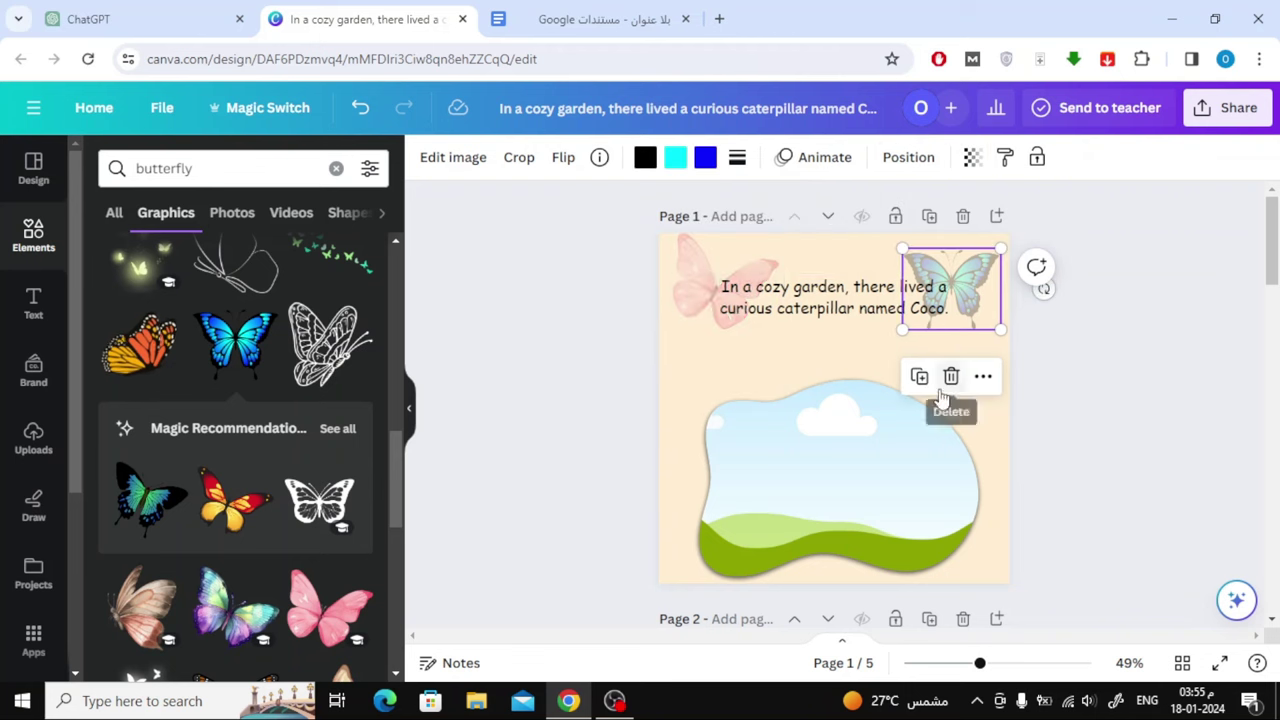
drag(1047, 290, 1080, 211)
drag(987, 289, 987, 328)
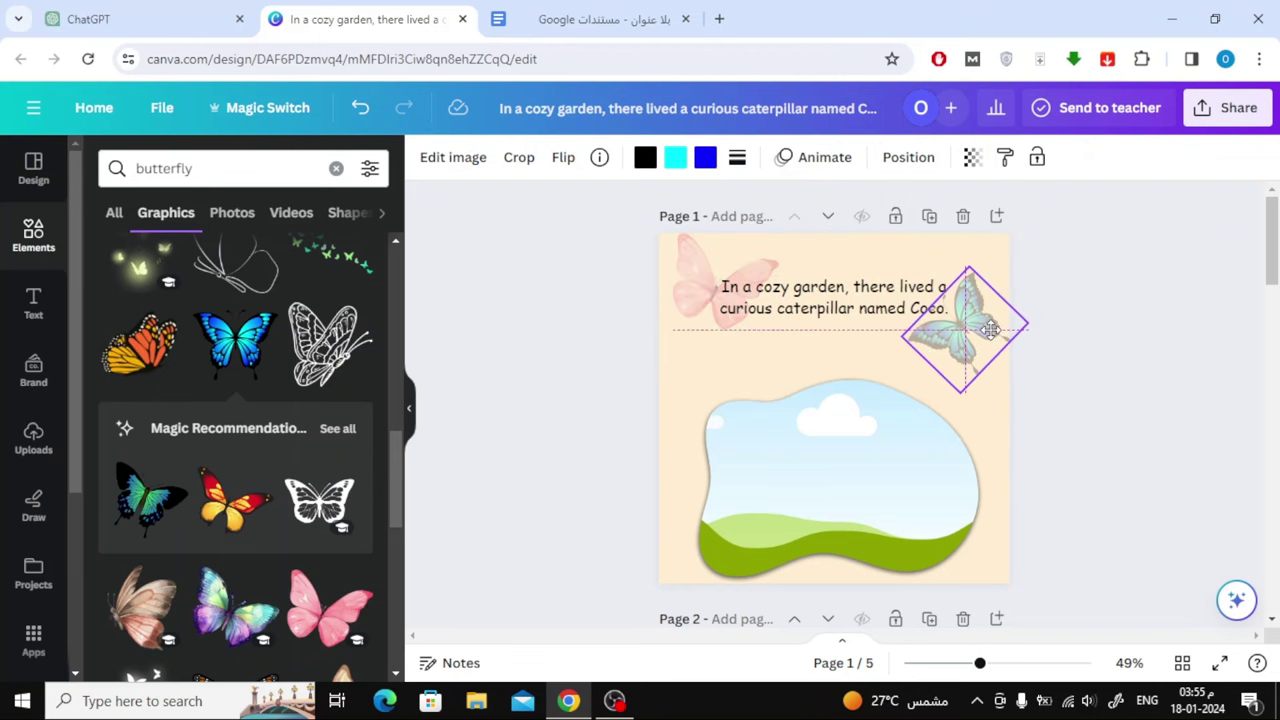
click(720, 280)
- Add a small-butterfly cluster behind page 2's text at transparency 25
click(1074, 335)
scroll(1040, 333, down, 5)
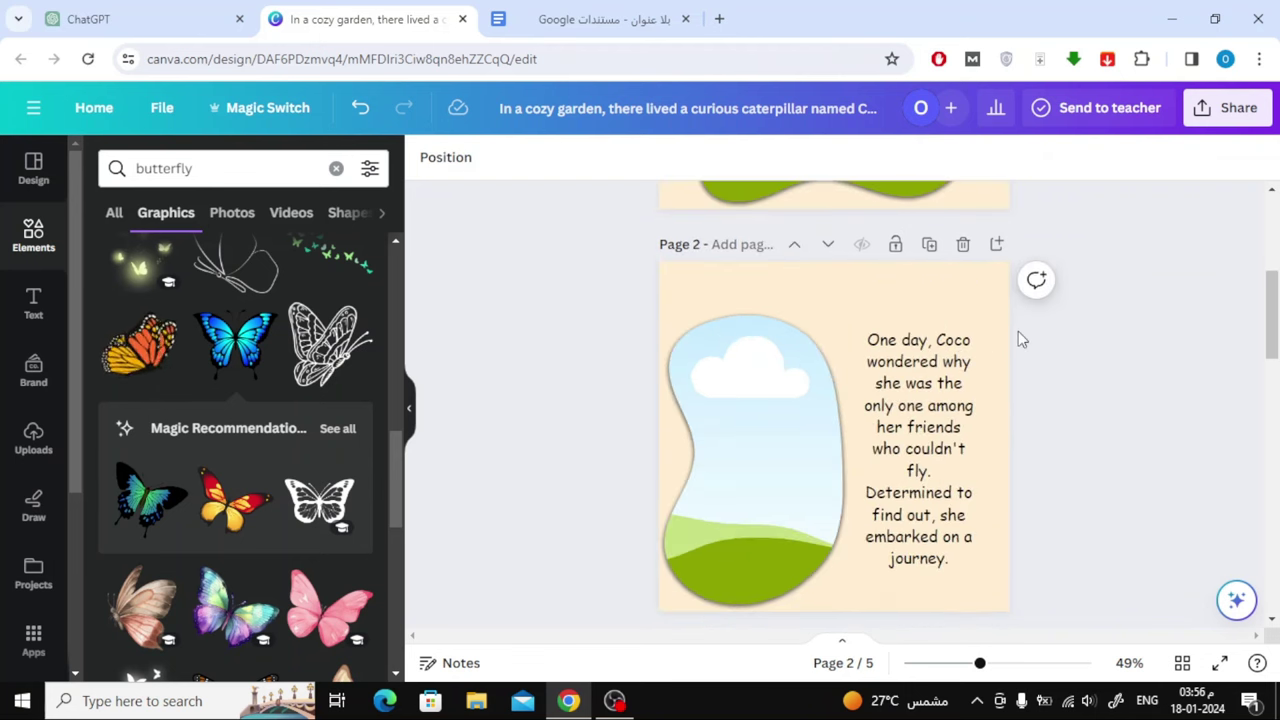
scroll(185, 368, down, 3)
scroll(185, 368, down, 2)
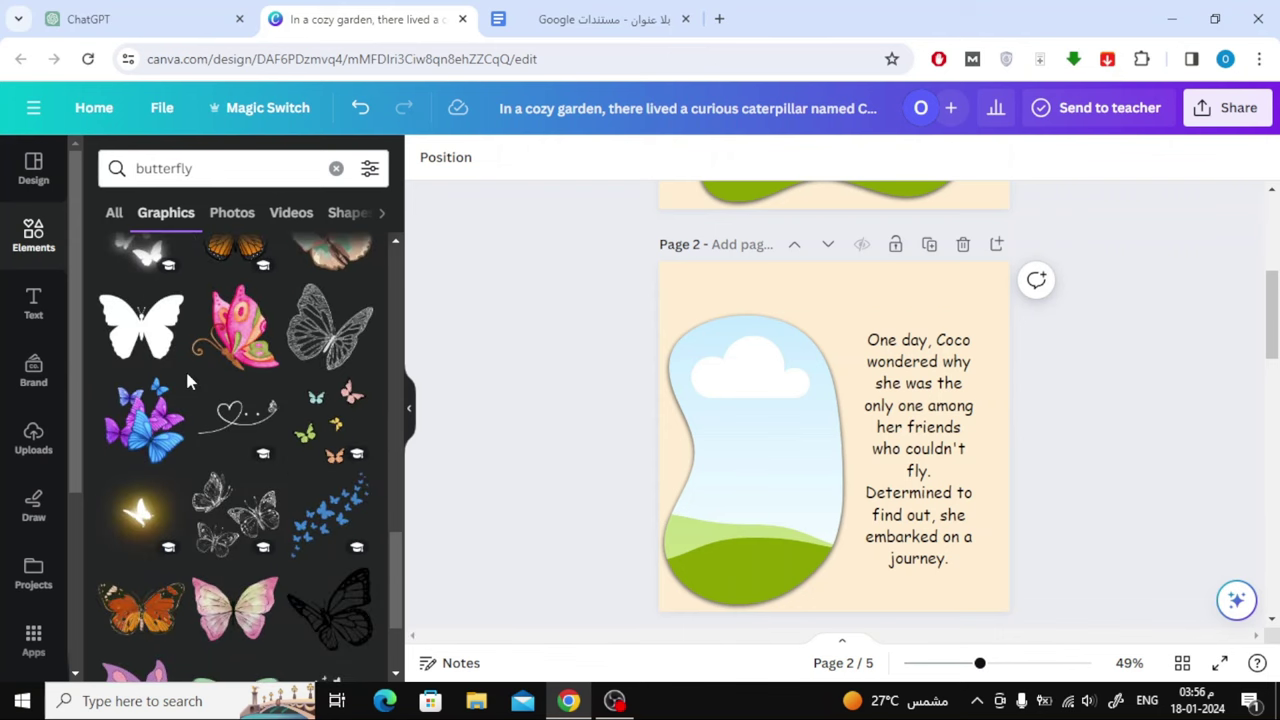
scroll(185, 368, down, 2)
click(330, 318)
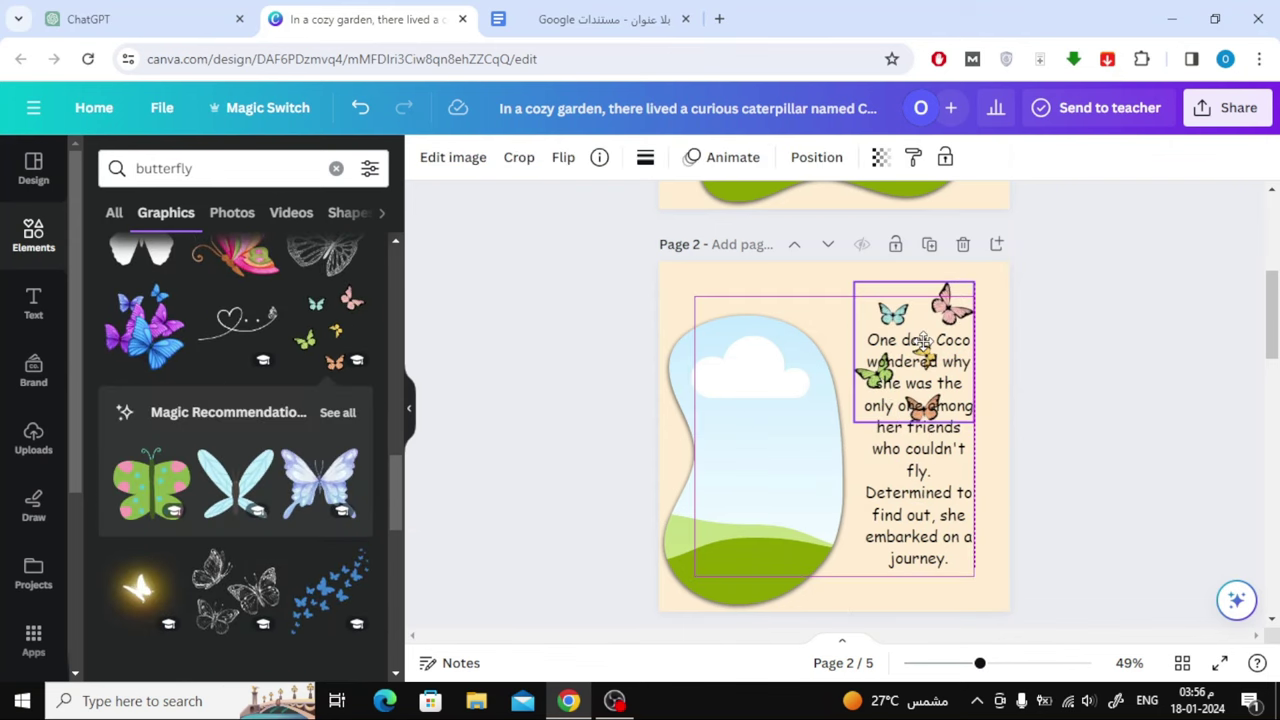
drag(920, 400, 916, 382)
drag(974, 452, 1046, 535)
click(880, 157)
drag(798, 231, 748, 231)
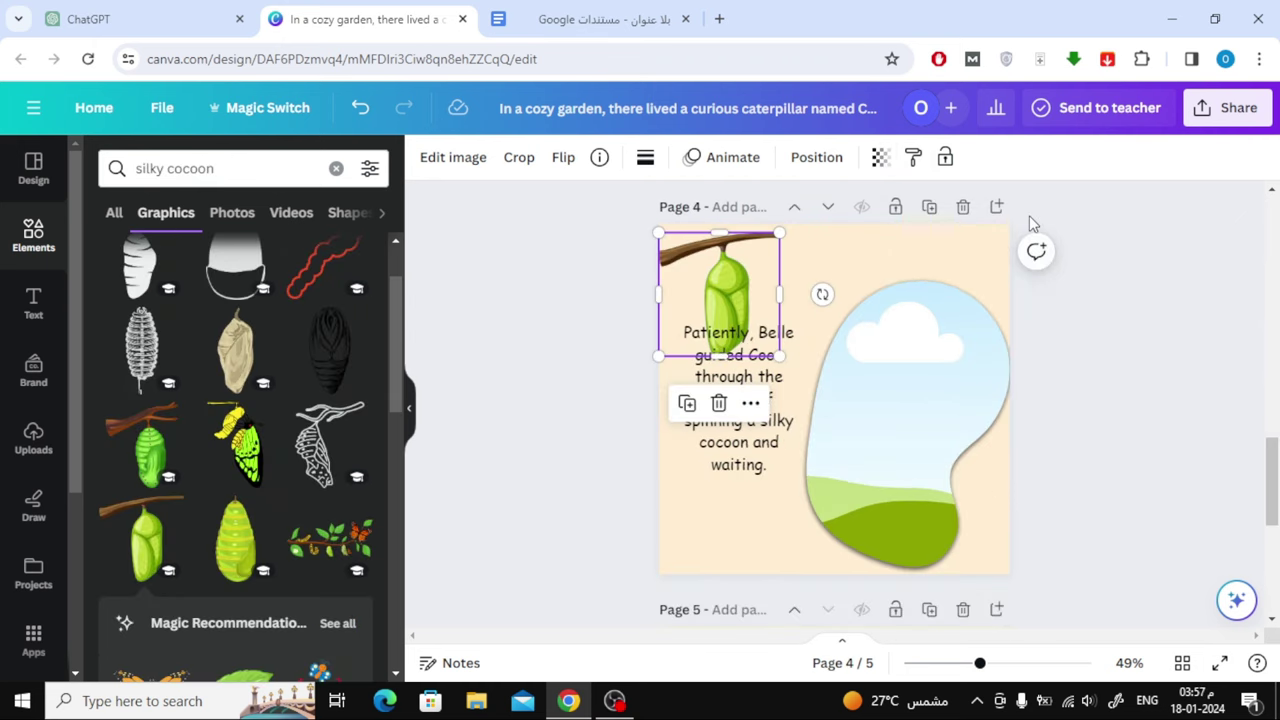
- Fade page 4's cocoon graphic to transparency 52
click(878, 158)
click(796, 233)
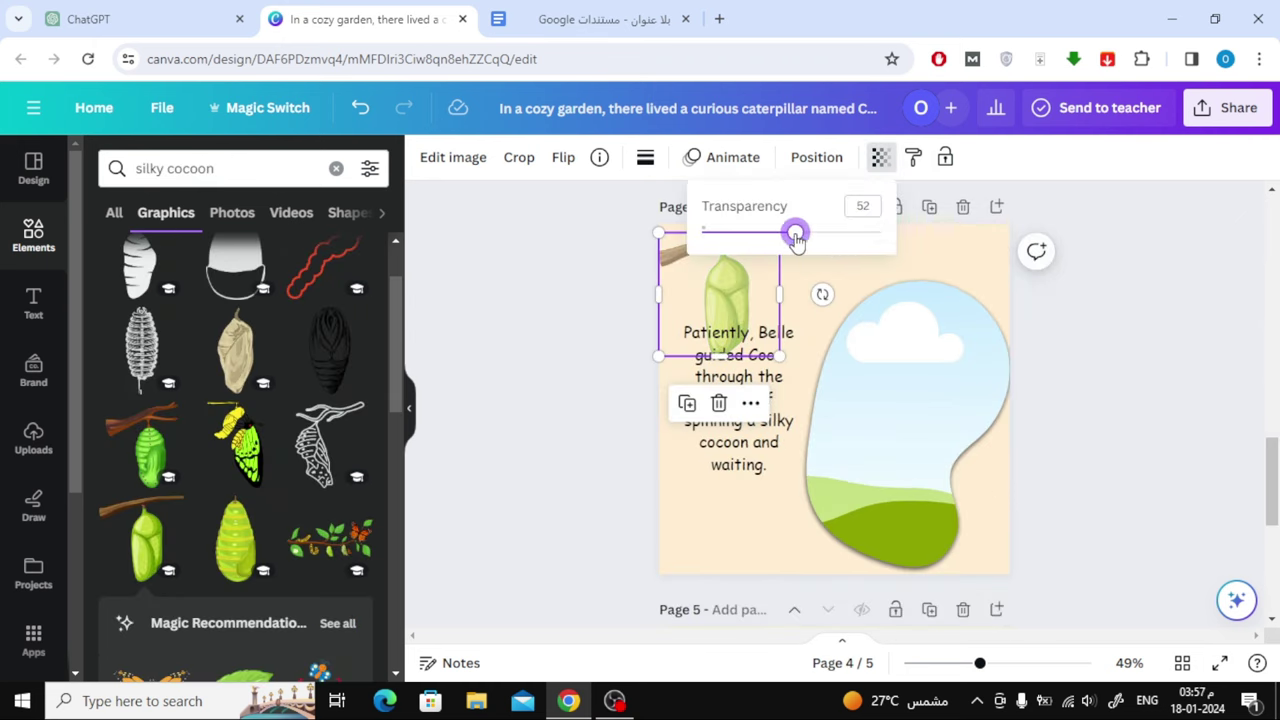
click(1091, 316)
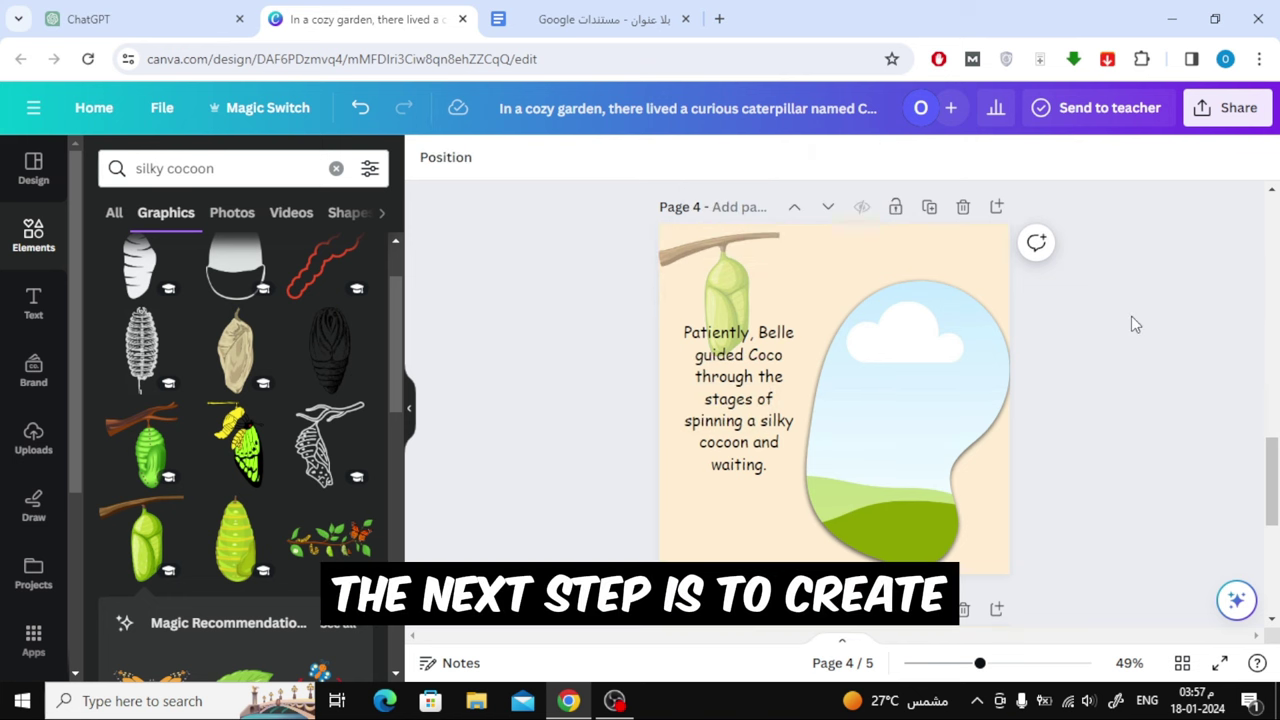
- Bring up the Magic Media text-to-image generator from Apps
scroll(1133, 322, down, 4)
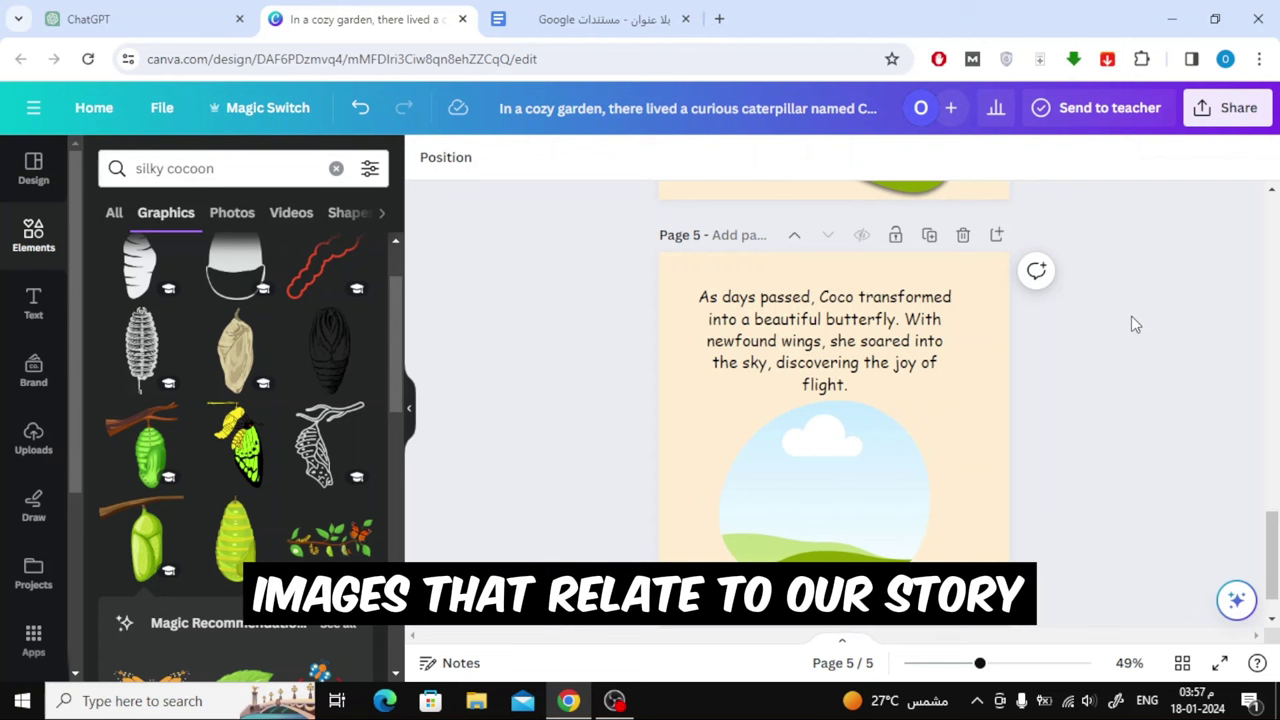
scroll(1133, 322, down, 1)
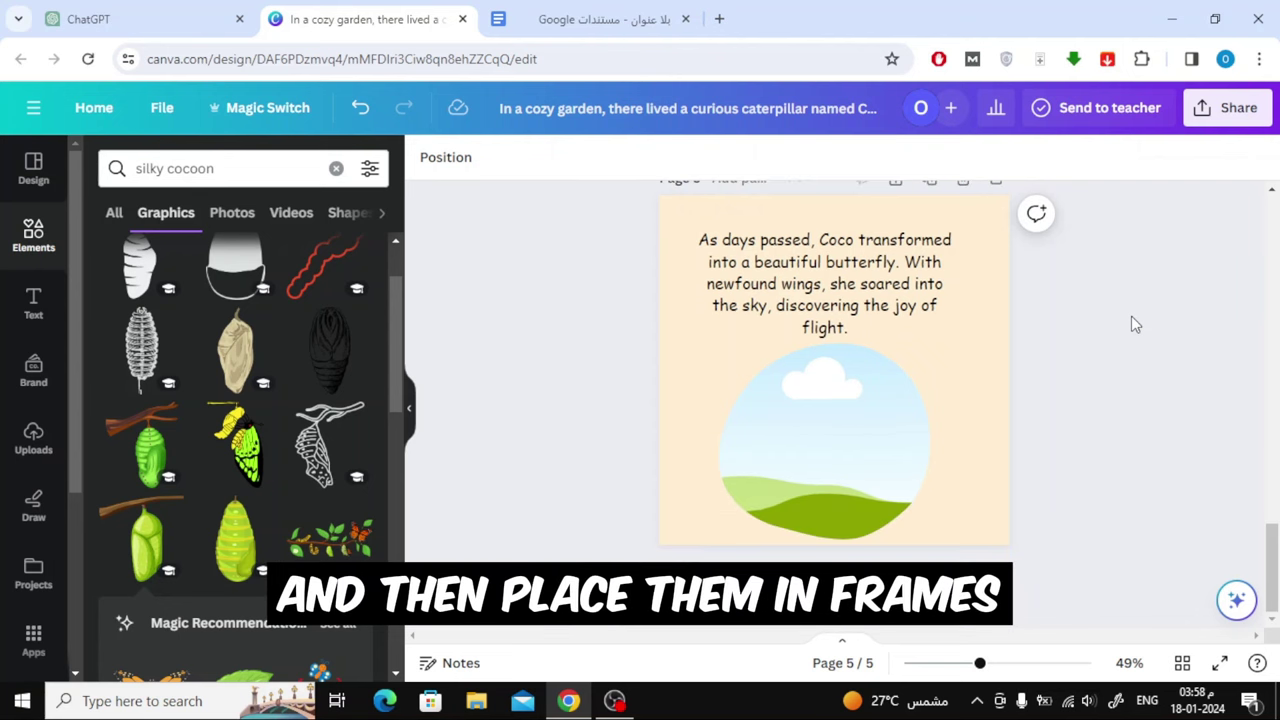
scroll(275, 341, up, 1)
scroll(214, 357, down, 2)
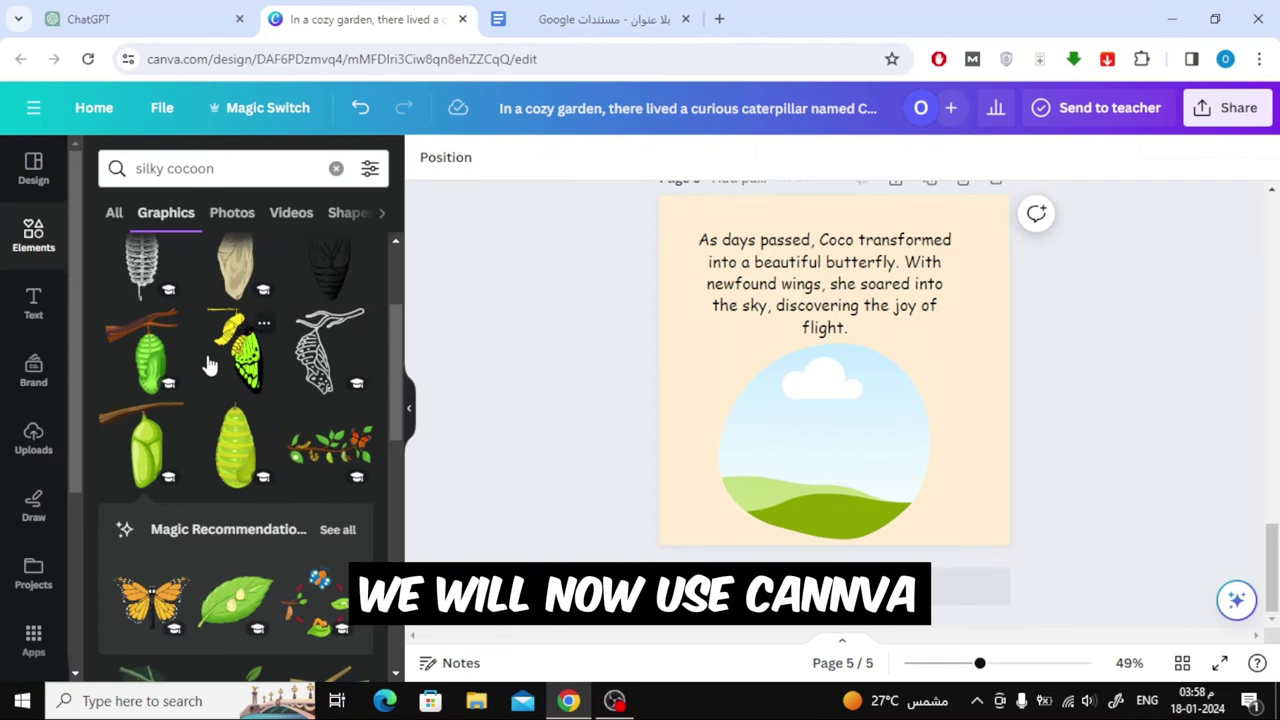
scroll(207, 362, down, 2)
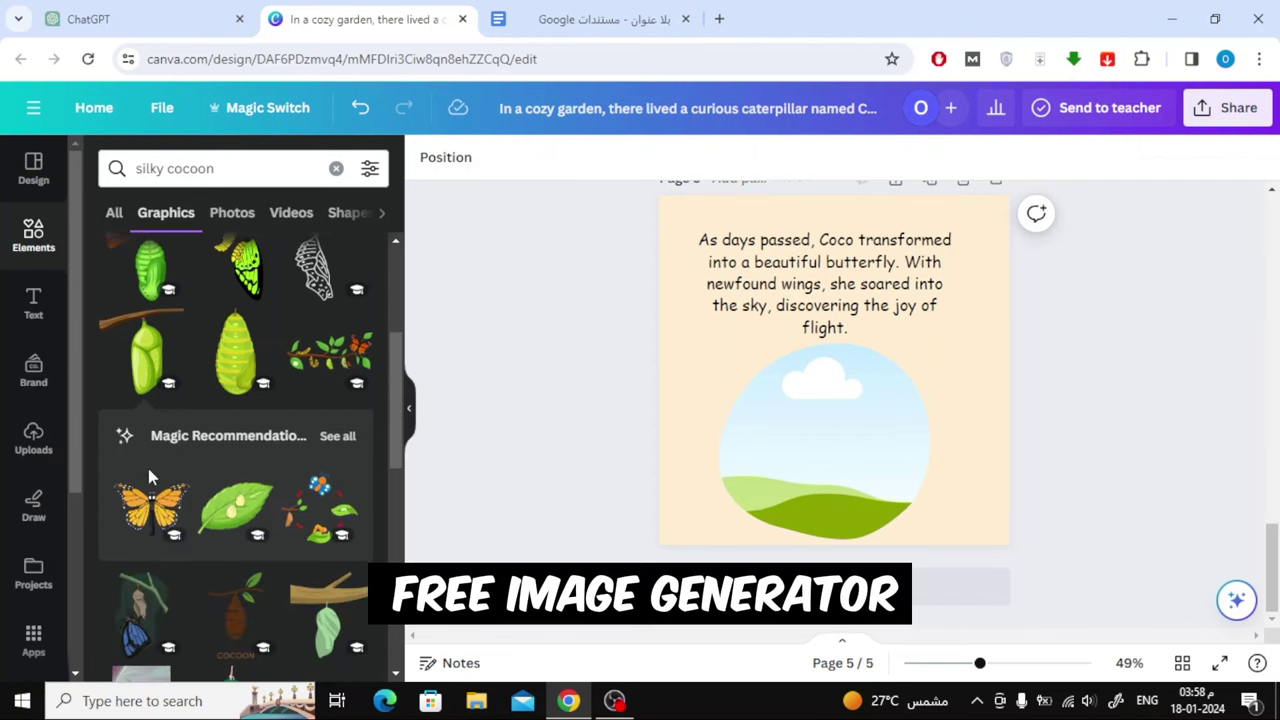
click(27, 638)
scroll(193, 450, down, 2)
scroll(193, 450, down, 2)
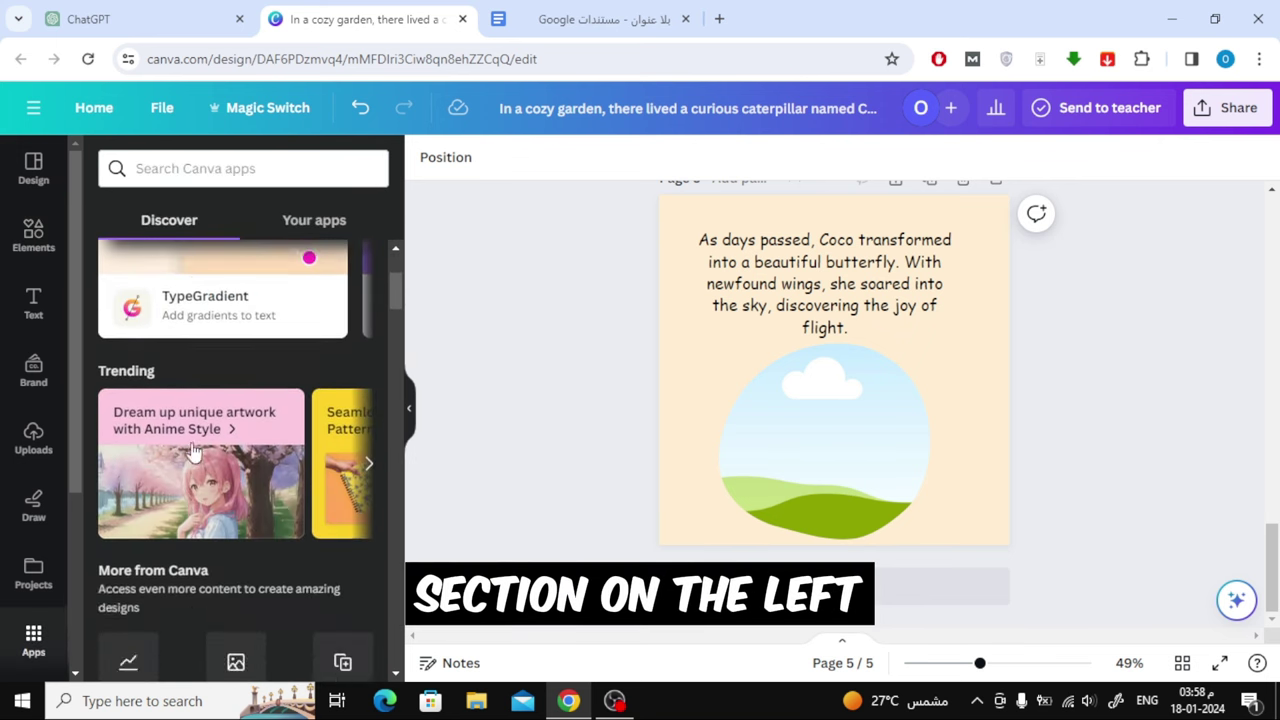
scroll(190, 445, down, 3)
scroll(190, 440, down, 4)
scroll(160, 420, down, 5)
click(127, 400)
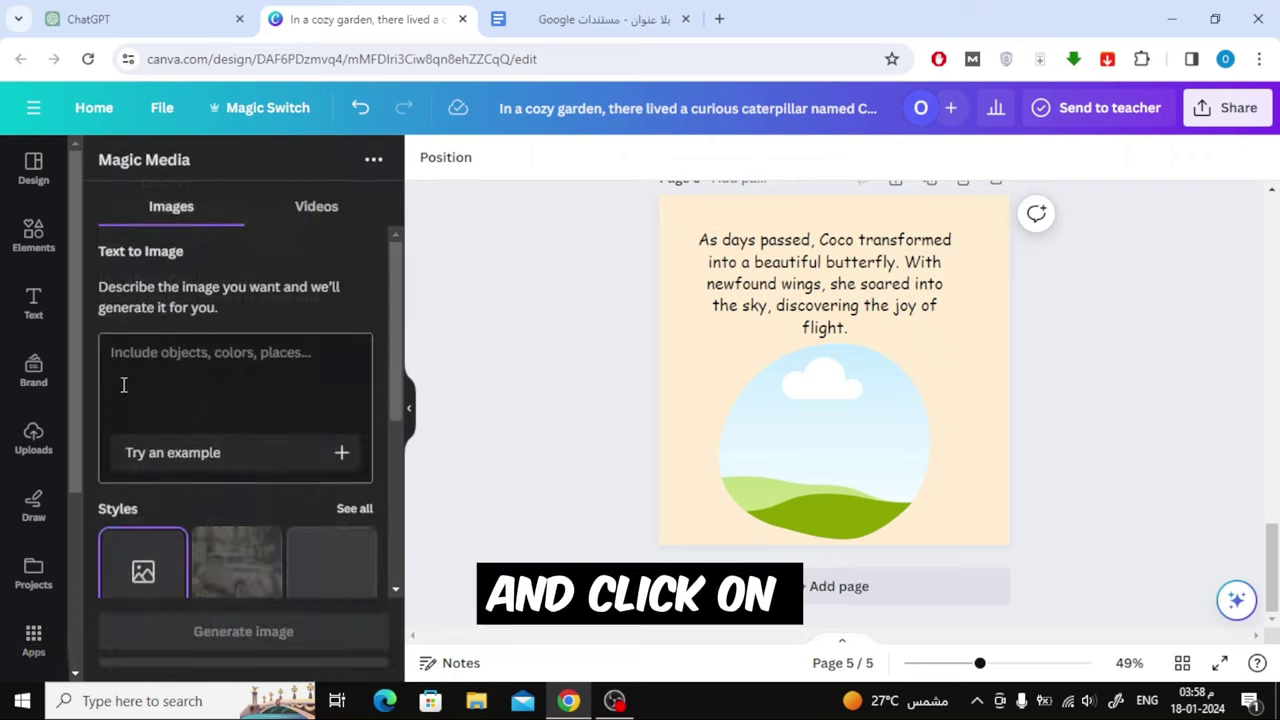
- Select the word 'garden' in page 1's story sentence
scroll(278, 362, down, 2)
scroll(279, 370, up, 2)
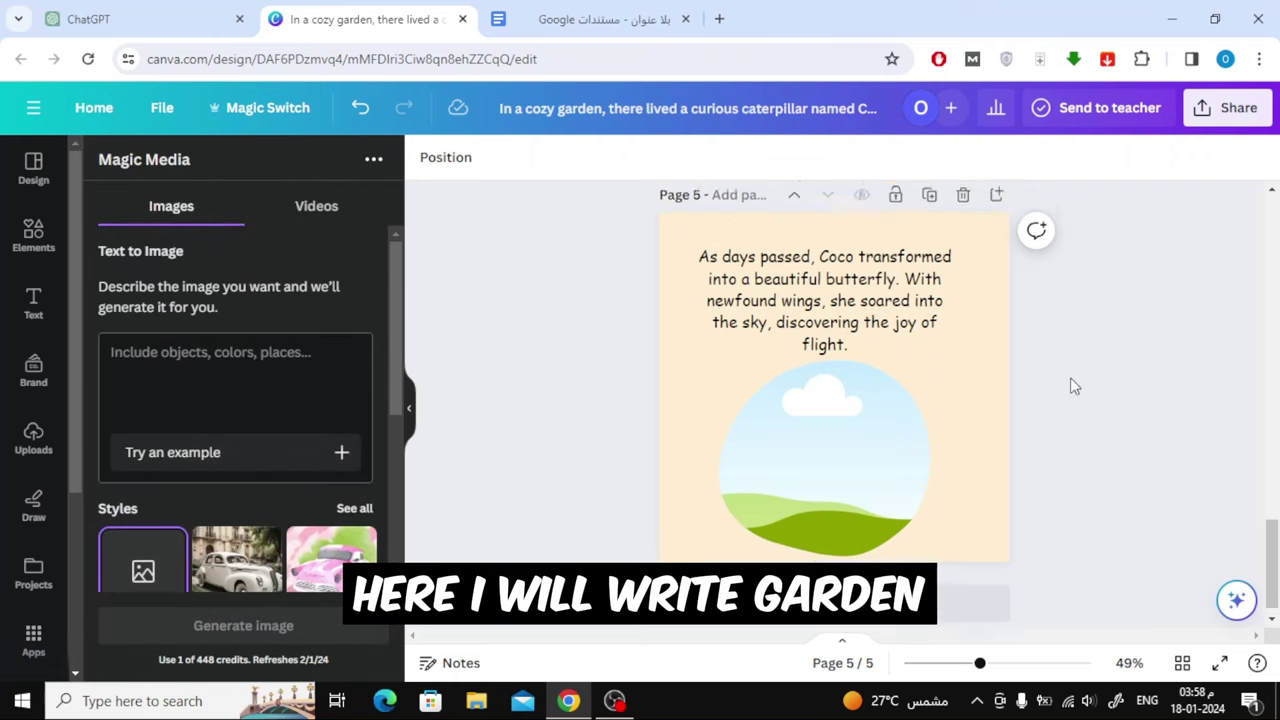
scroll(1070, 385, up, 4)
scroll(1070, 385, up, 4)
scroll(1070, 385, up, 4)
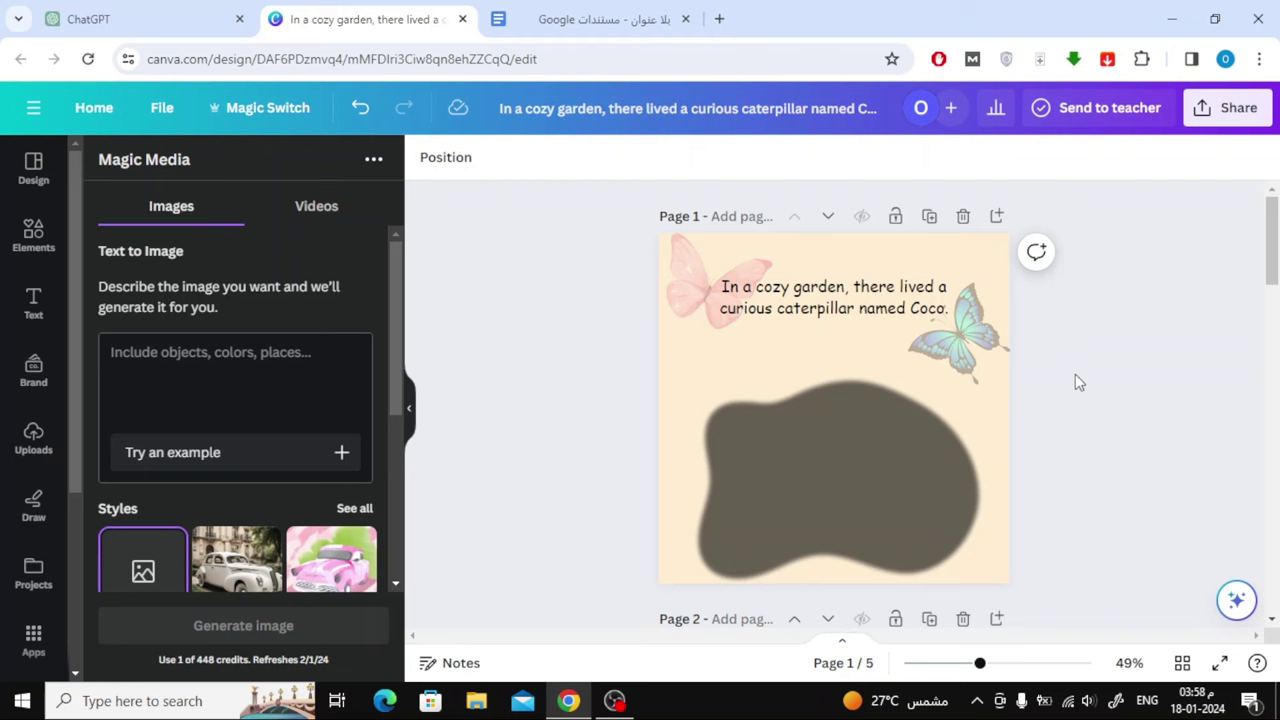
double_click(815, 287)
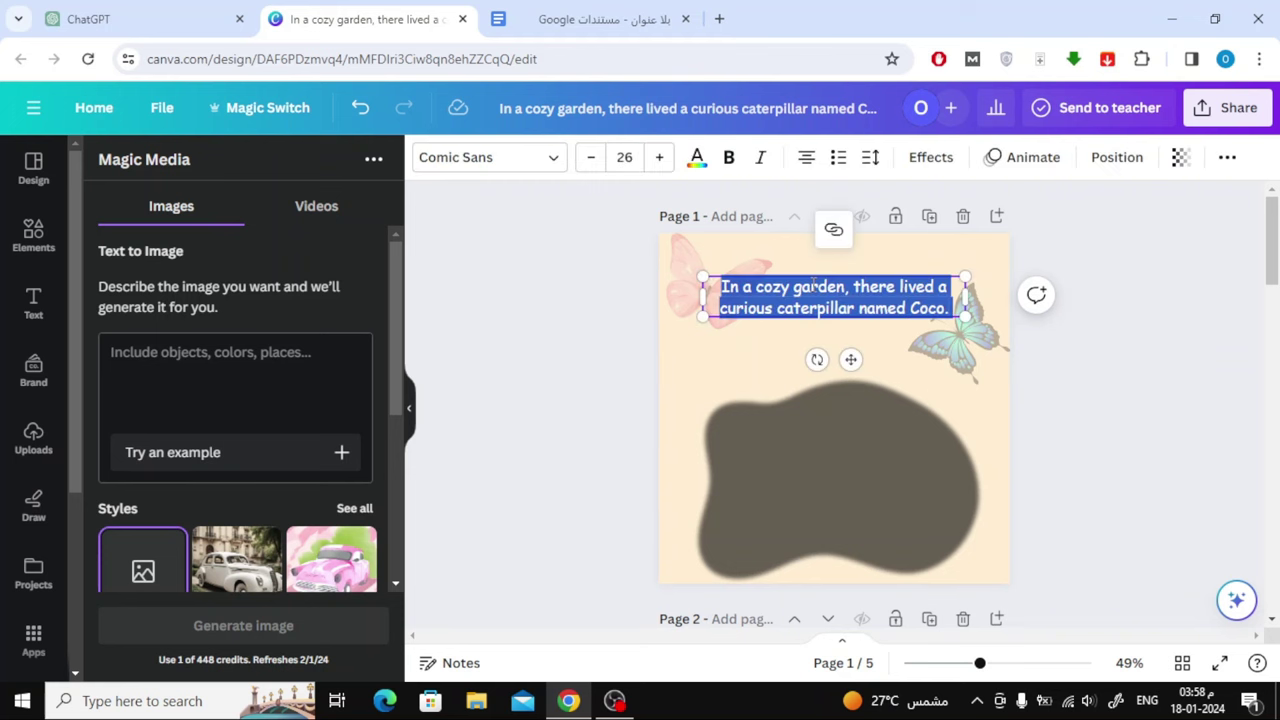
click(813, 285)
double_click(813, 285)
- Enter 'garden' as the image prompt with the Playful style
click(272, 375)
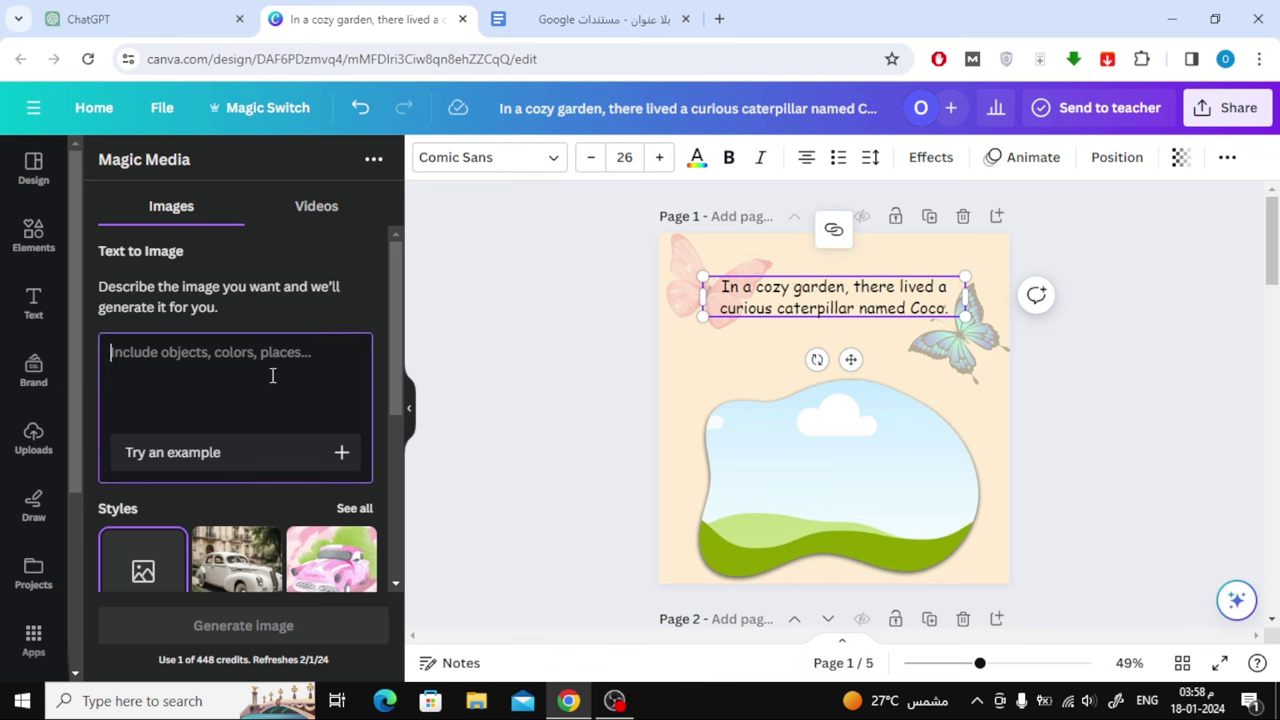
text(garden)
click(355, 509)
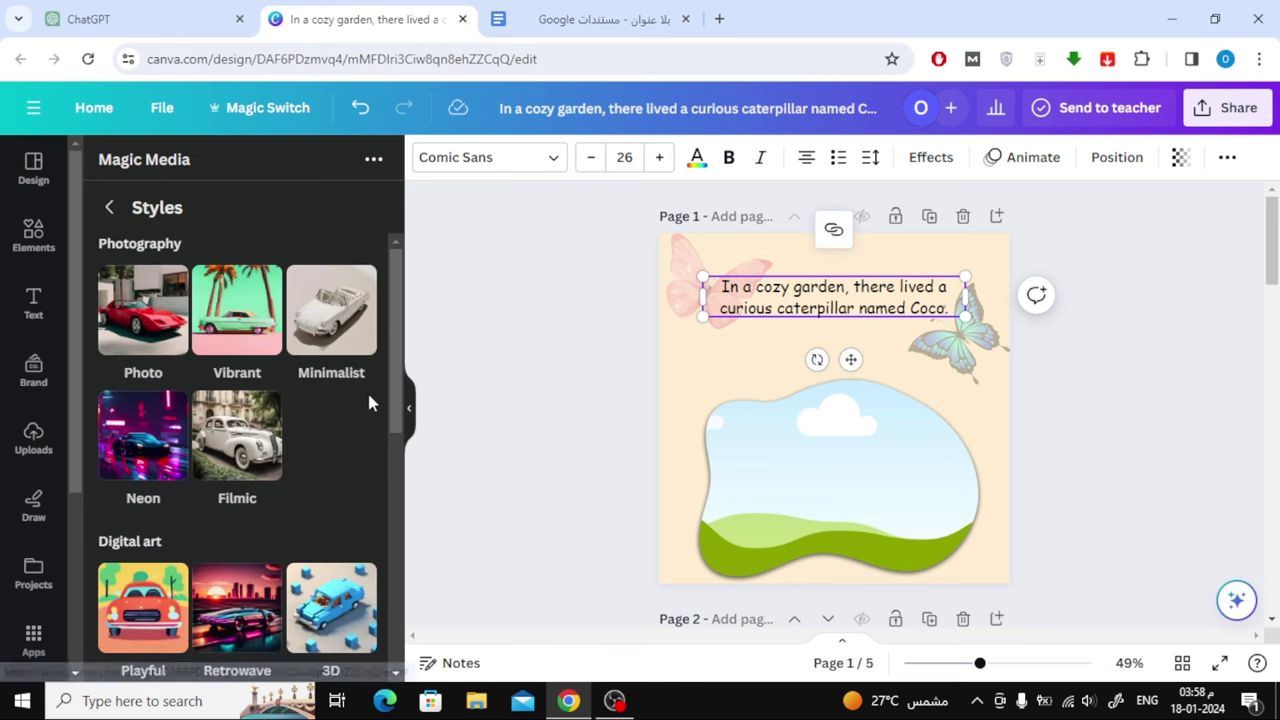
scroll(367, 395, down, 3)
click(160, 428)
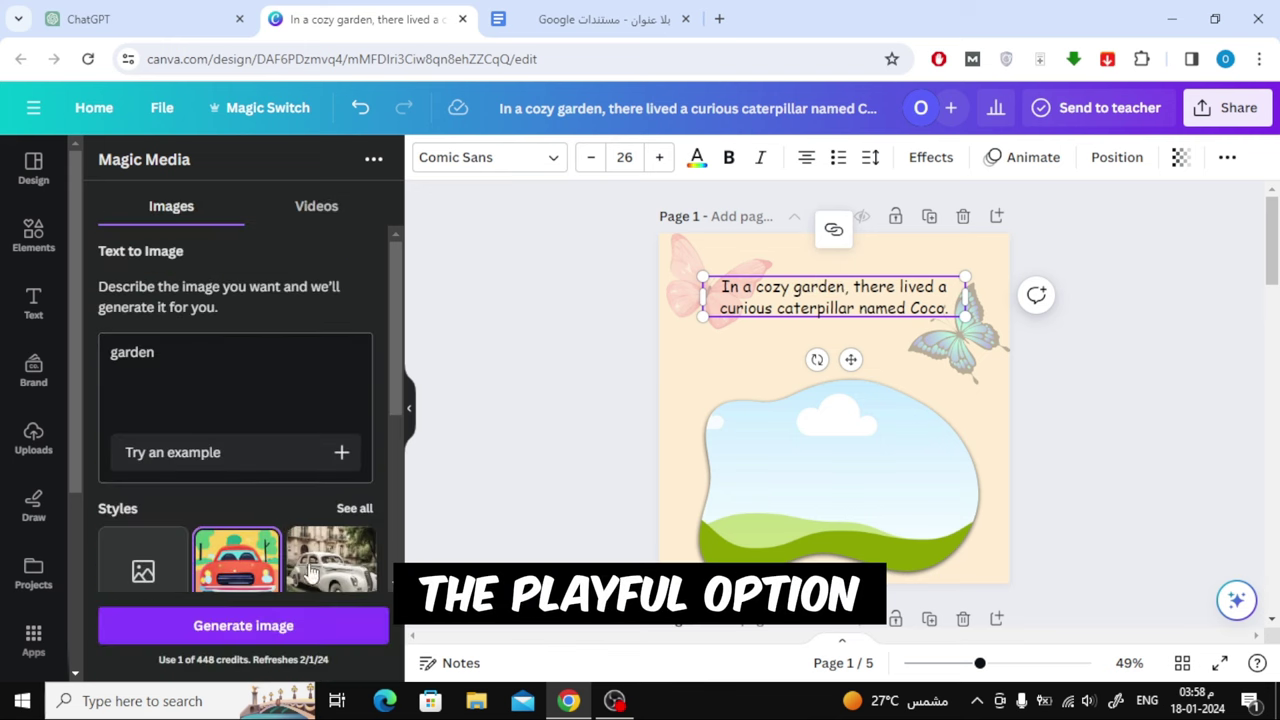
- Generate garden images and enlarge the first one inside page 1's blob frame
click(280, 626)
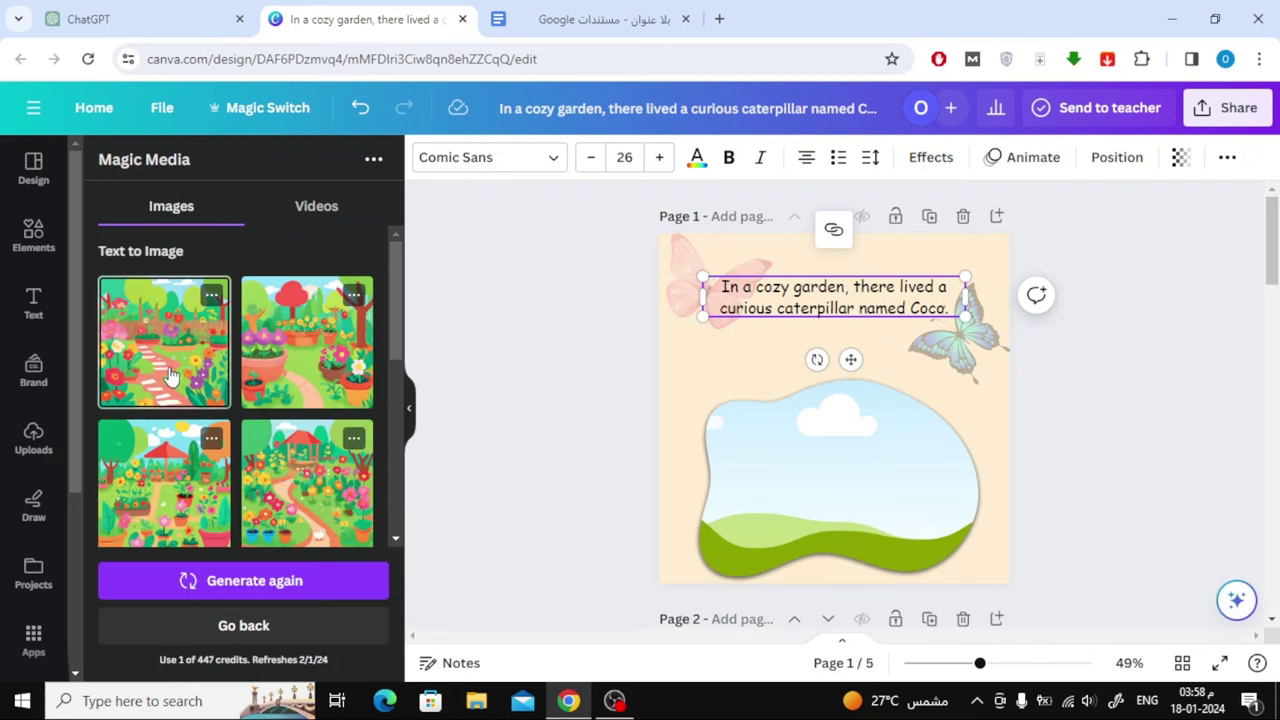
drag(134, 356, 715, 503)
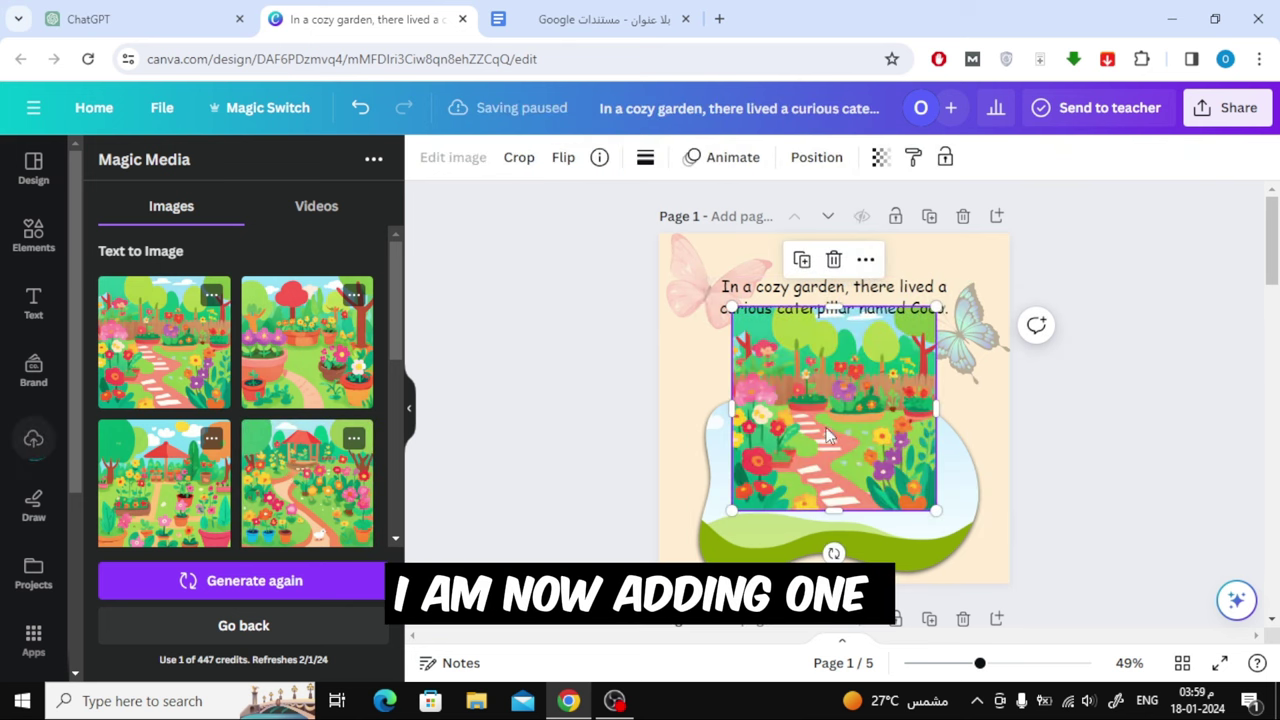
drag(845, 418, 841, 453)
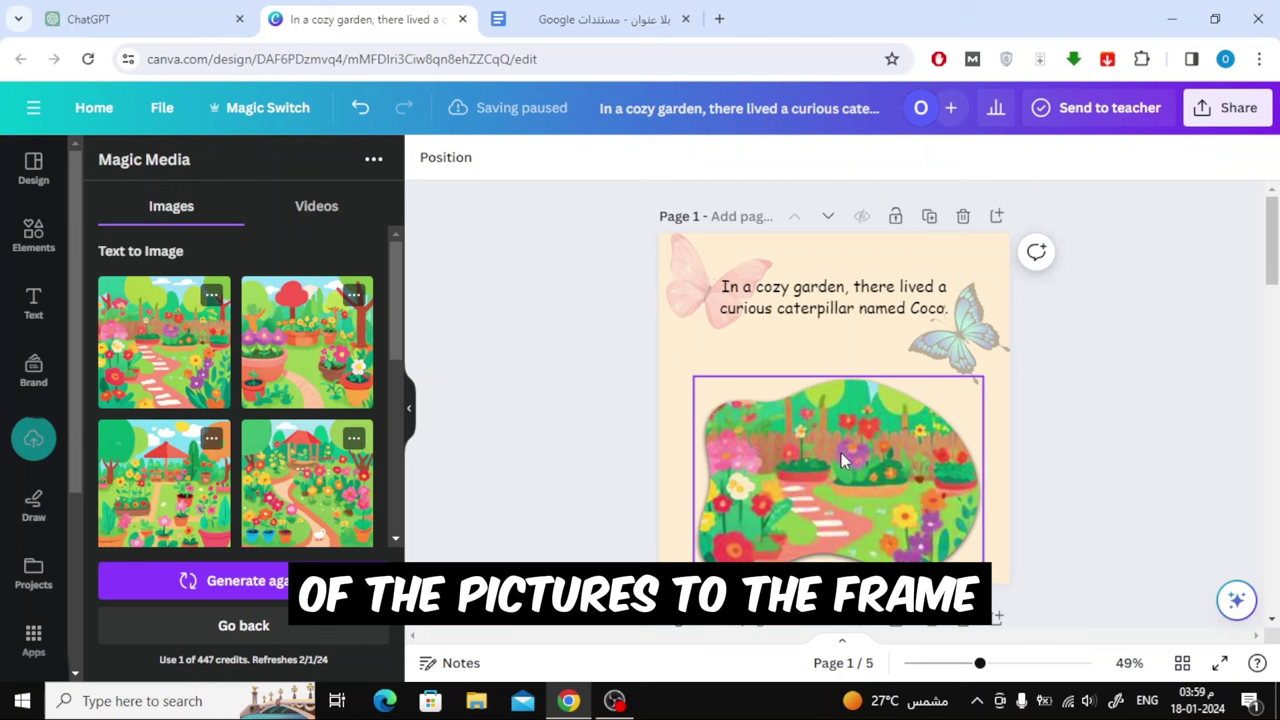
double_click(841, 453)
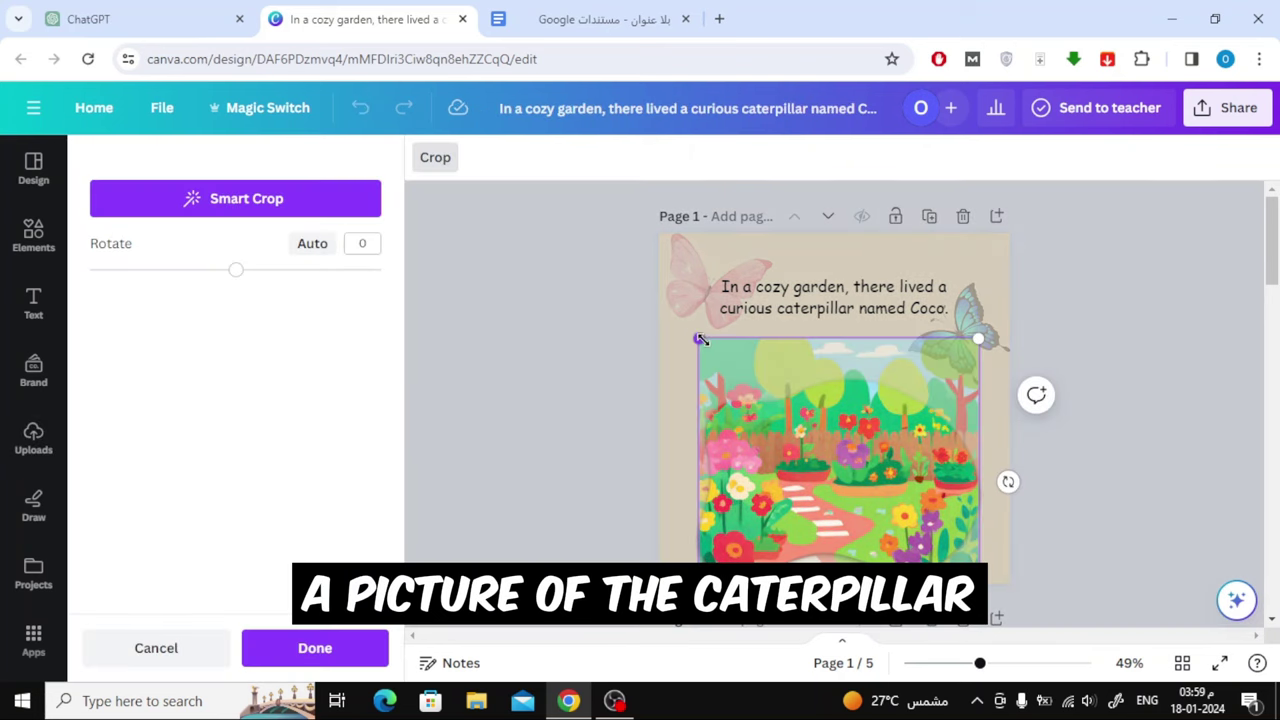
drag(700, 339, 543, 192)
click(1150, 410)
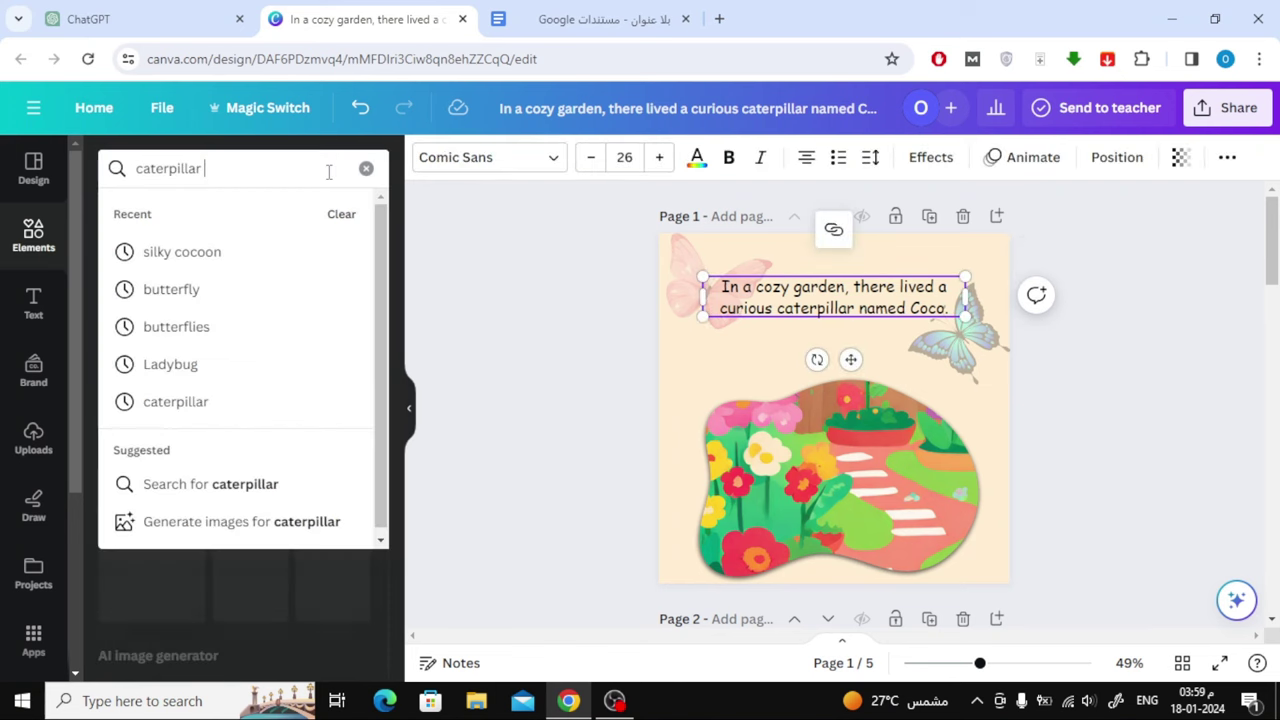
- Place a shrunken green caterpillar graphic on the garden's lower right
key(Return)
click(166, 212)
click(140, 350)
drag(835, 405, 886, 490)
drag(943, 445, 921, 484)
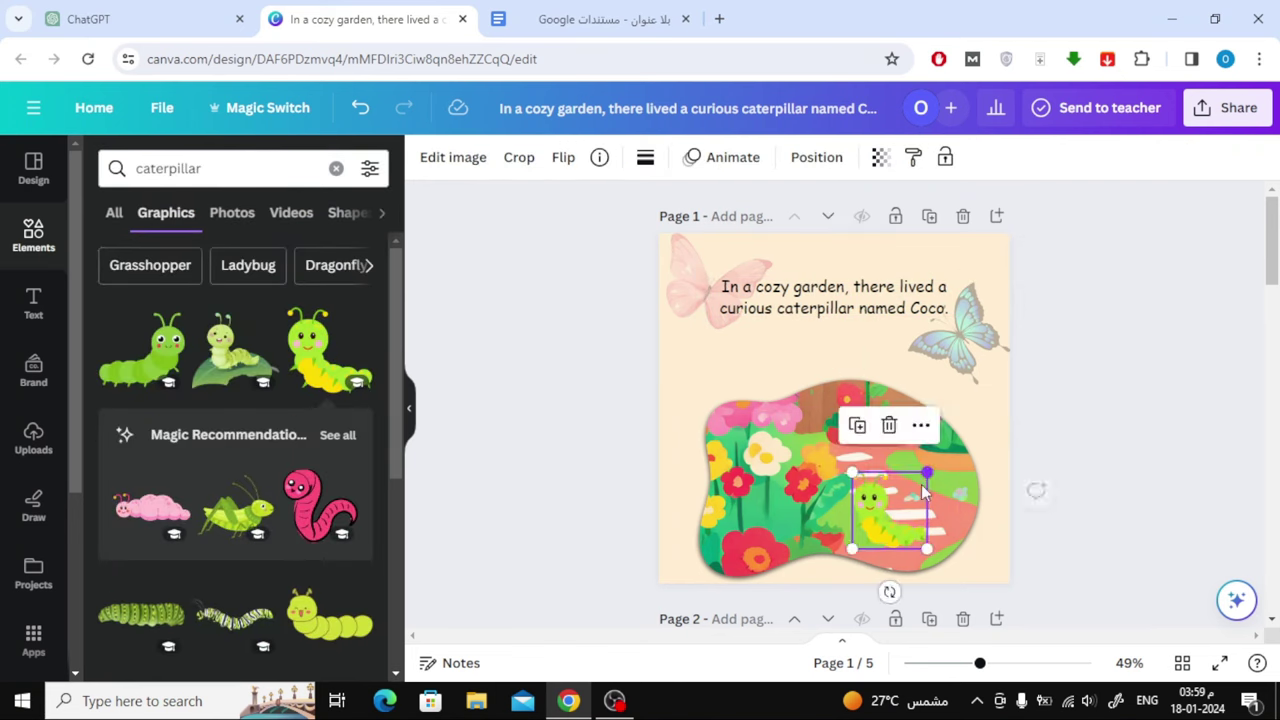
click(1129, 440)
scroll(1148, 327, down, 3)
scroll(1120, 360, up, 1)
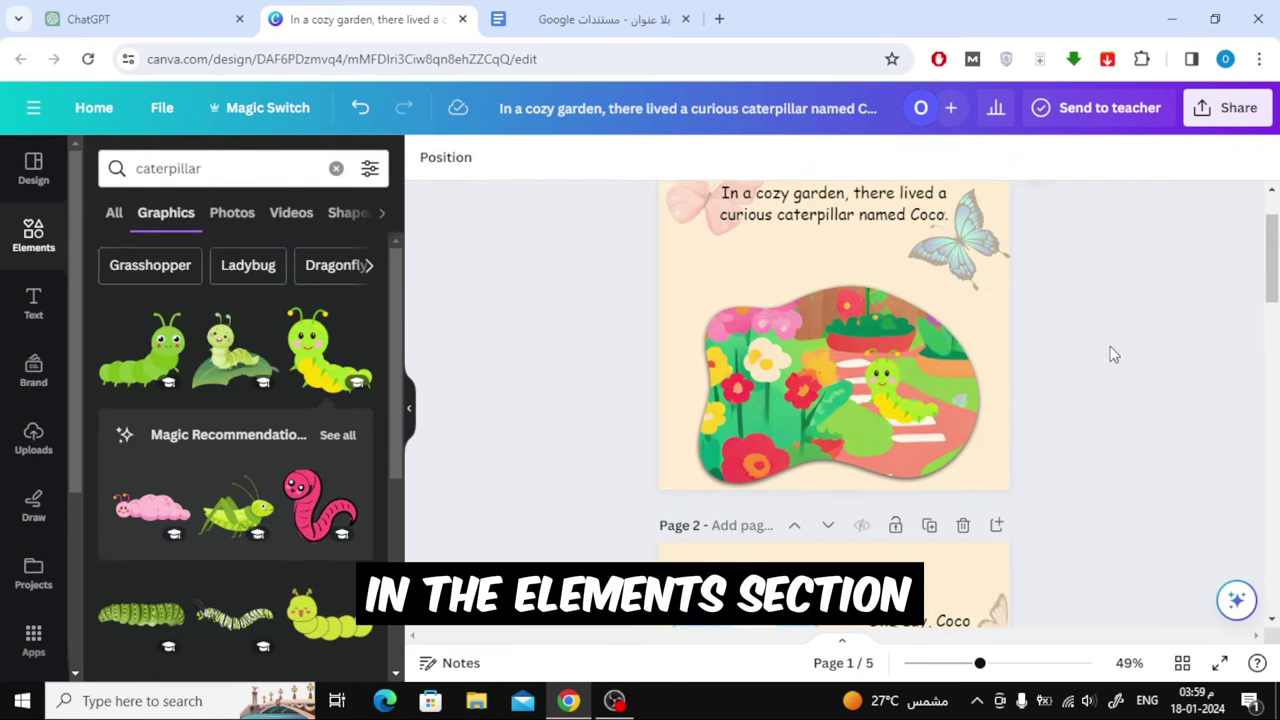
scroll(1110, 354, down, 2)
scroll(1110, 354, down, 2)
scroll(1110, 354, down, 2)
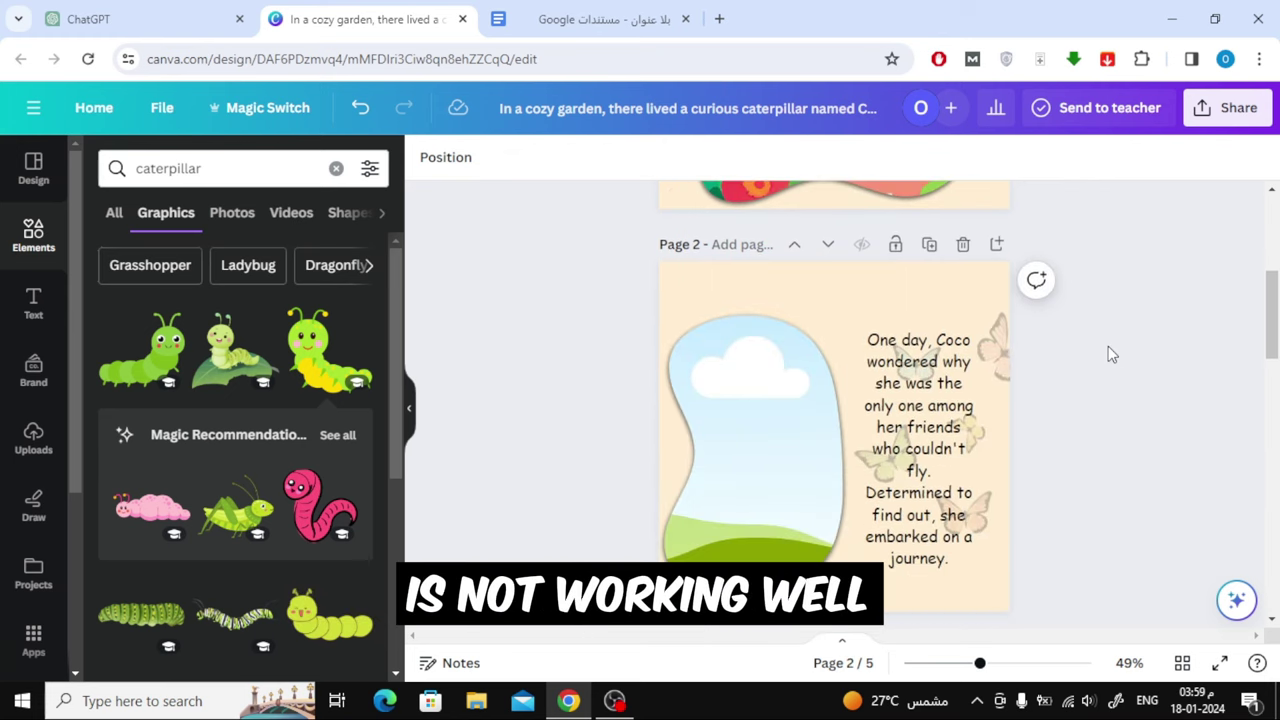
- Realign page 2's story text and return to the Magic Media generator
drag(921, 405, 922, 387)
click(1106, 400)
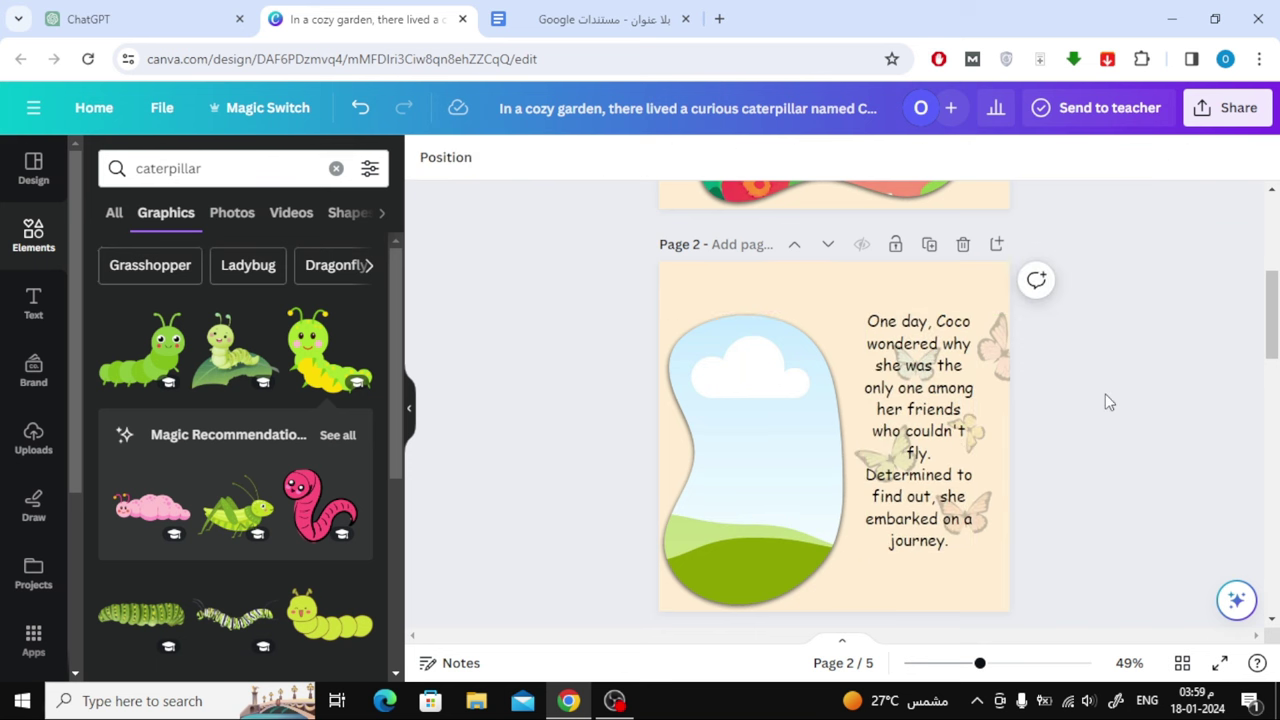
click(33, 645)
scroll(165, 463, down, 3)
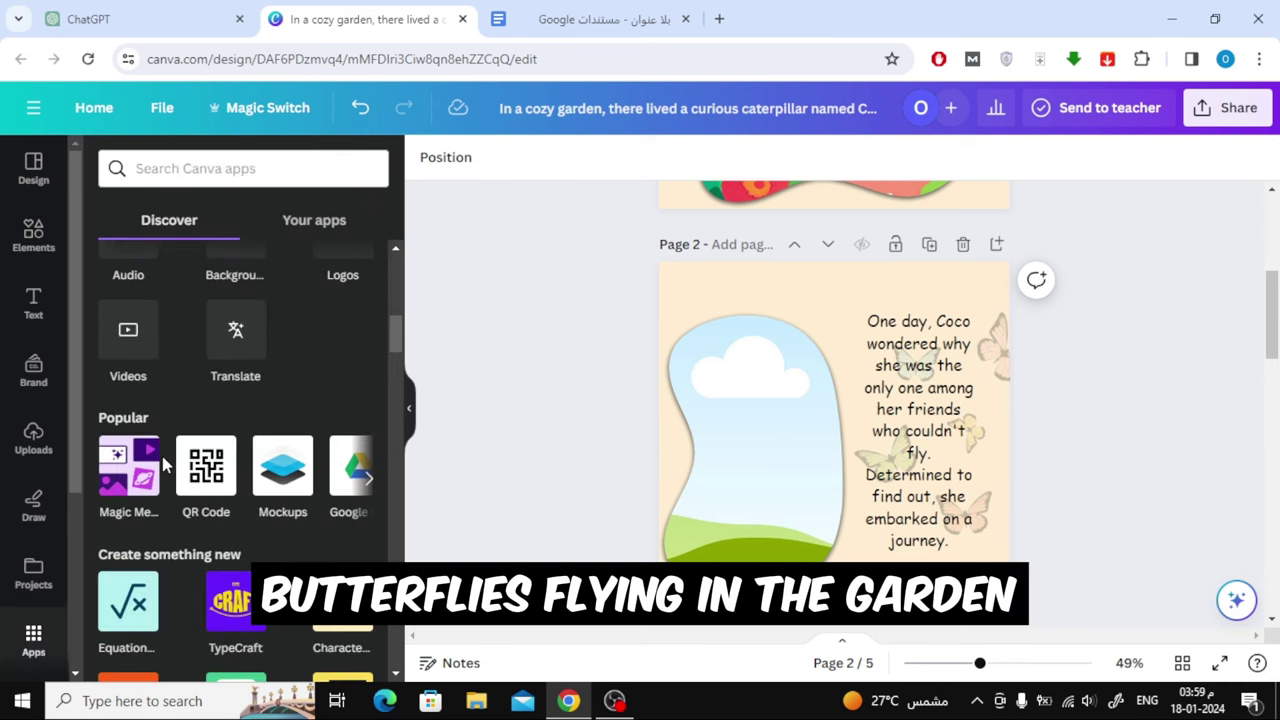
click(128, 487)
scroll(366, 340, down, 2)
scroll(297, 434, down, 2)
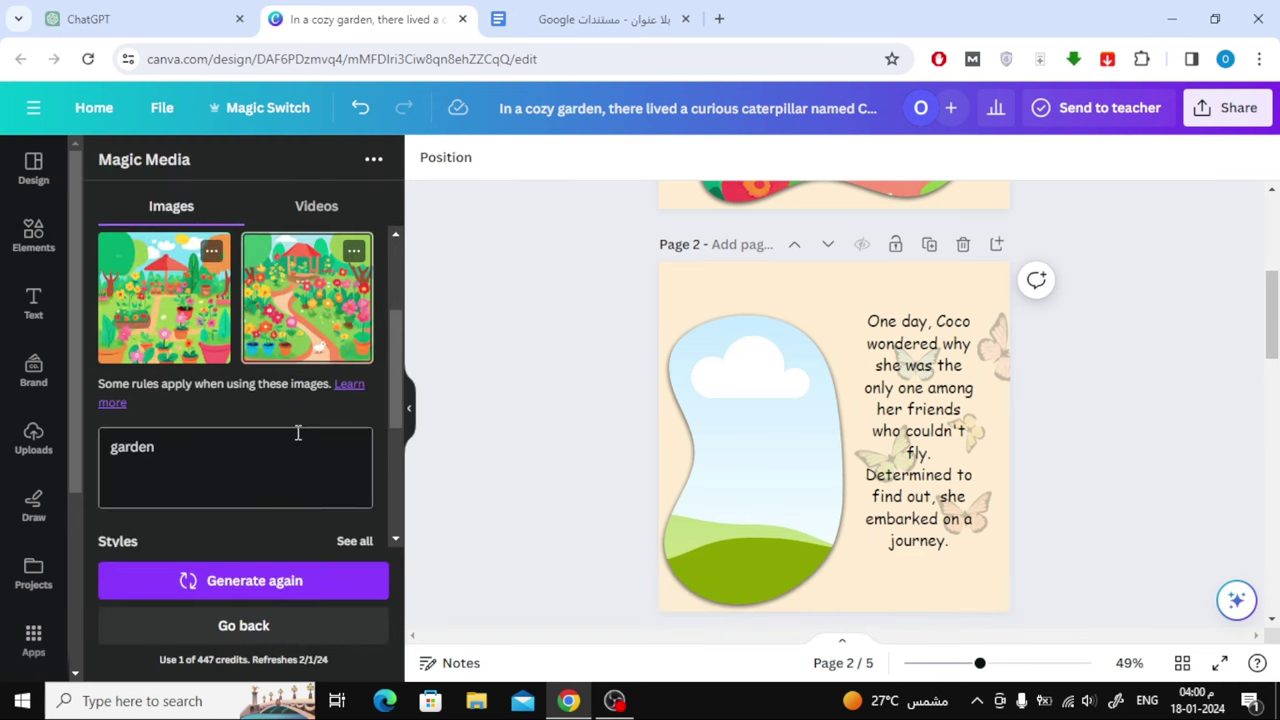
- Change the prompt to 'butterflies garden' and generate new images
click(604, 19)
key(ctrl+c)
click(365, 19)
click(111, 447)
key(ctrl+v)
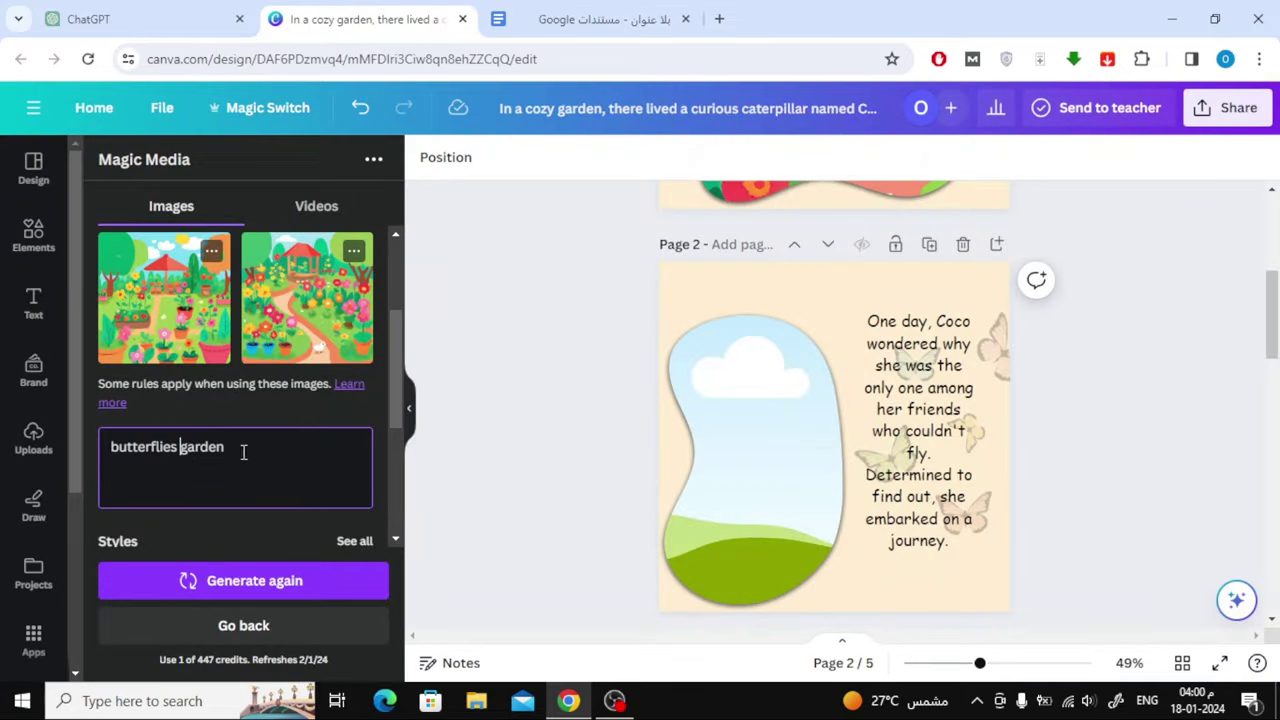
click(254, 580)
- Widen page 1's garden picture
scroll(1144, 384, up, 3)
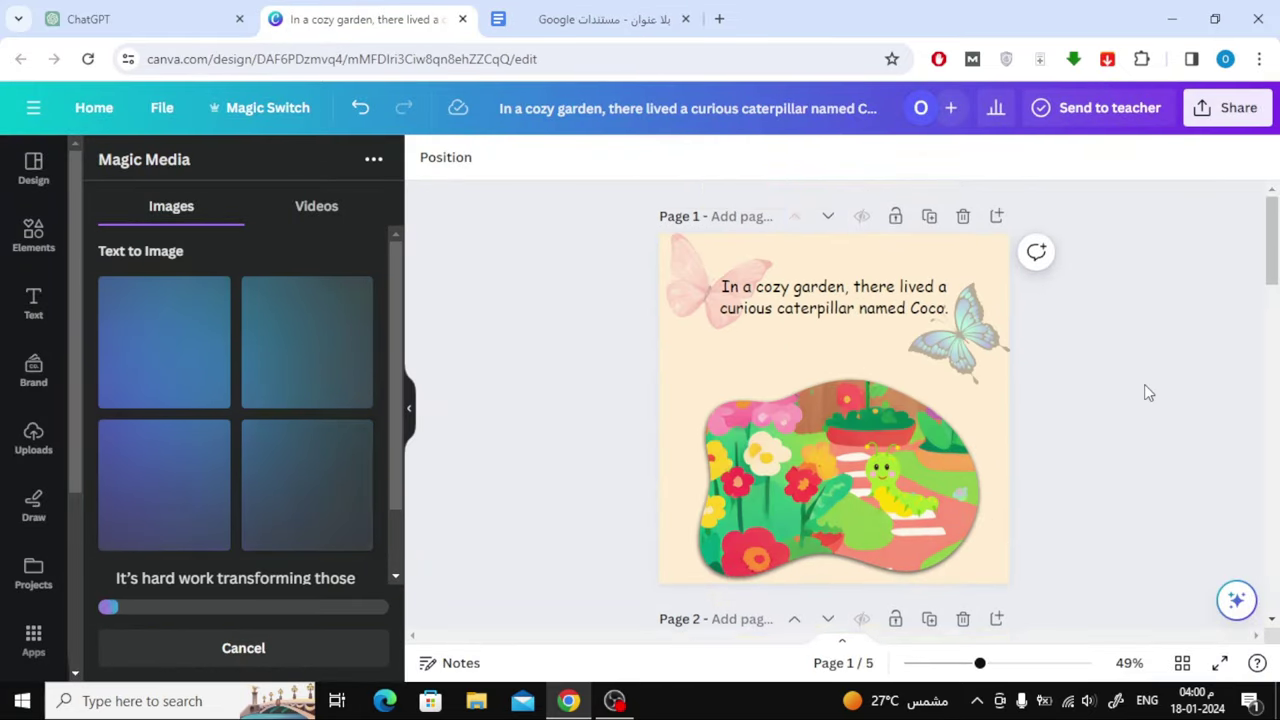
click(830, 390)
mouse_move(691, 489)
mouse_down()
mouse_move(620, 506)
mouse_move(640, 512)
mouse_up()
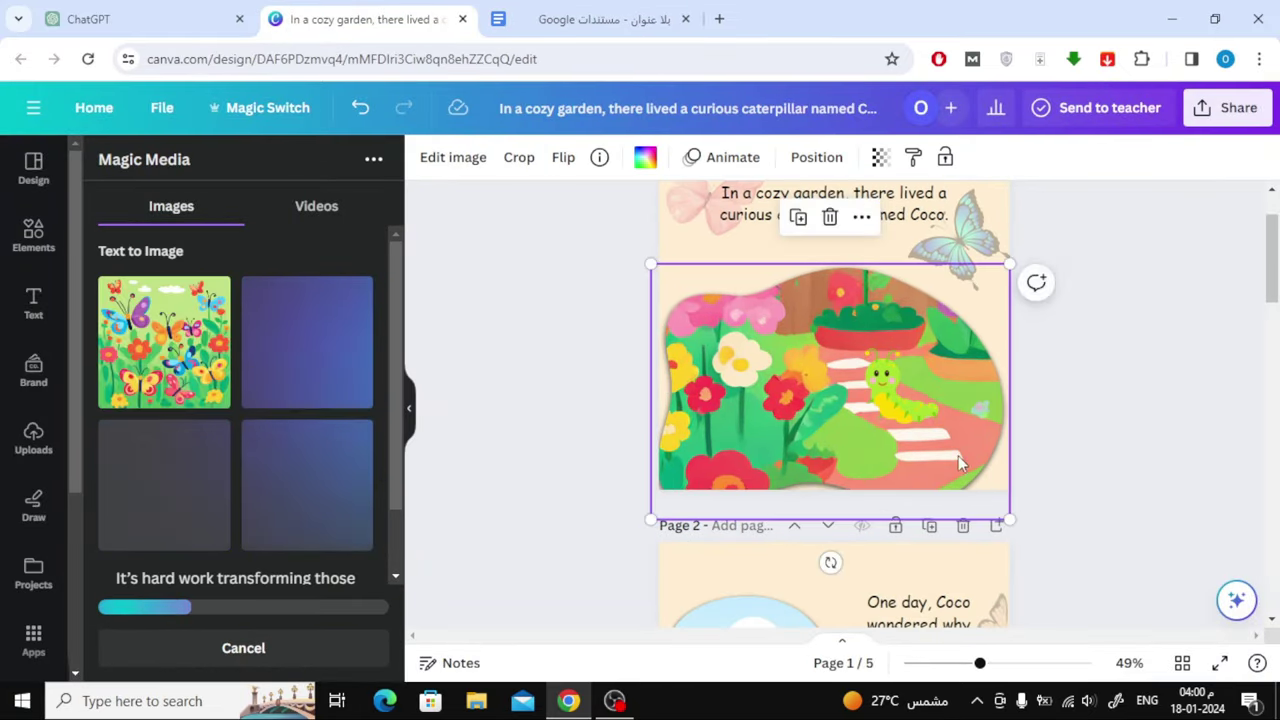
scroll(1072, 442, down, 3)
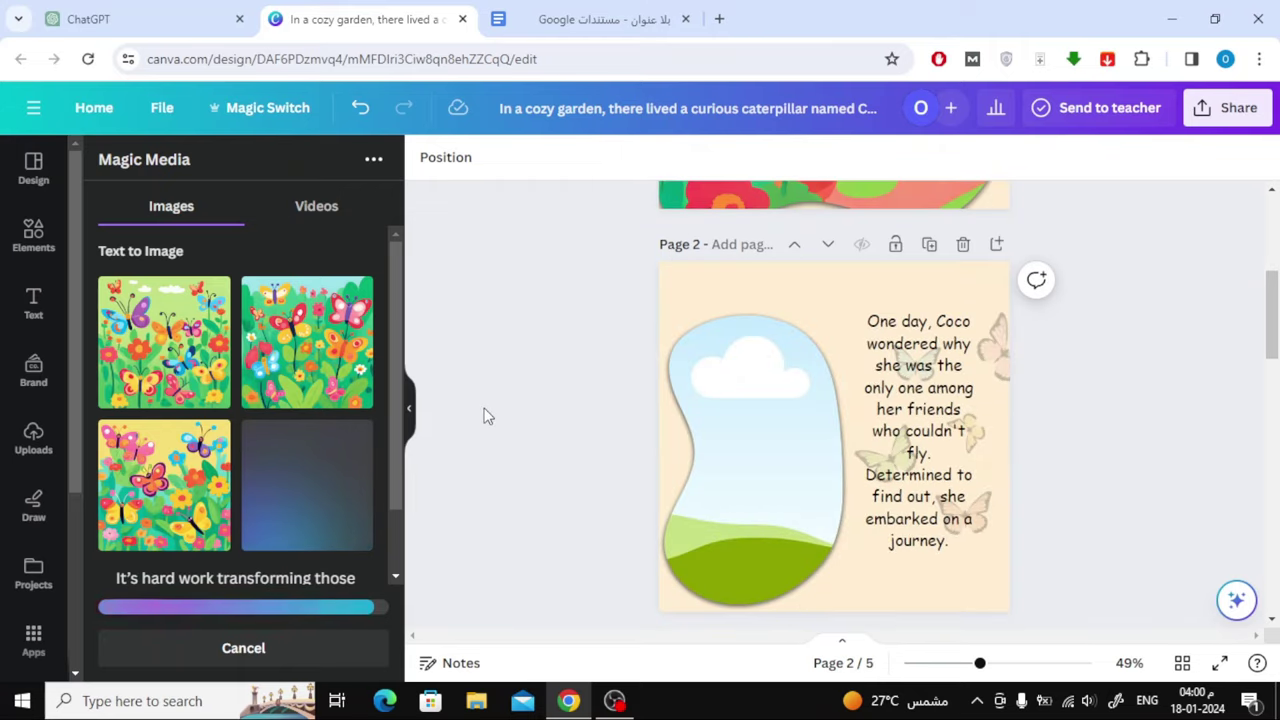
- Drop a butterfly image into page 2's blob frame and confirm the crop
click(193, 492)
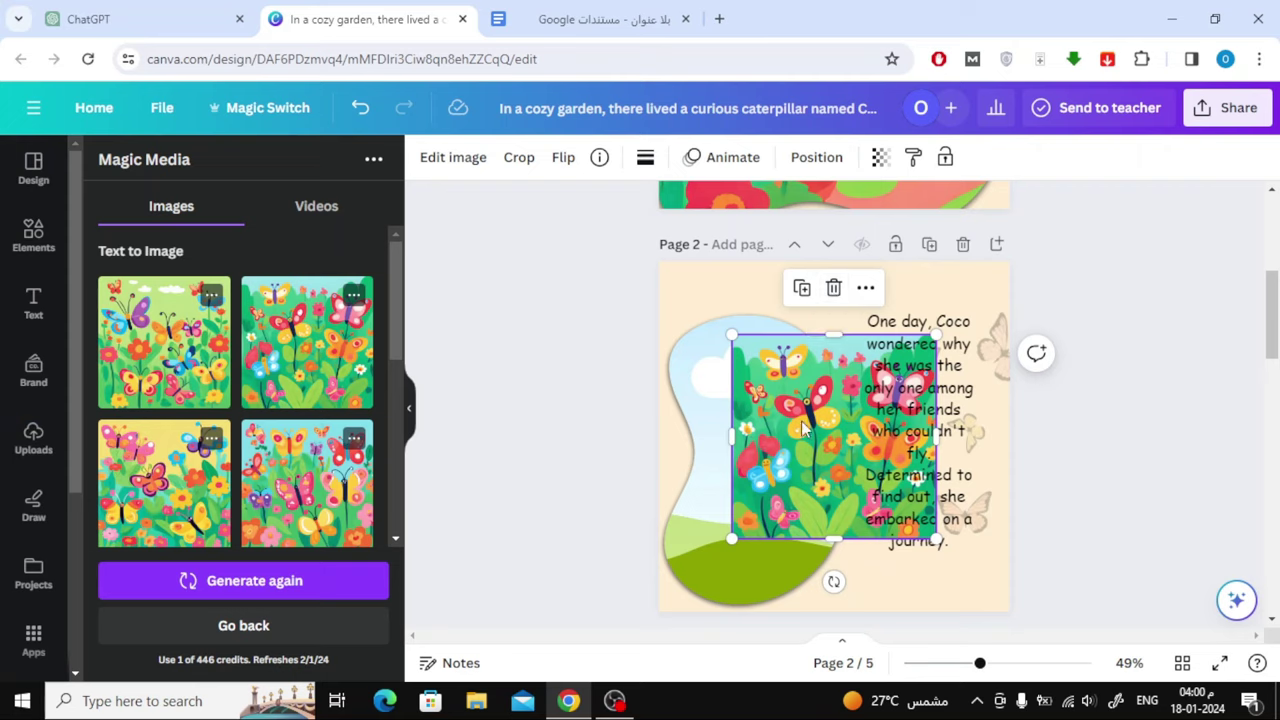
drag(800, 430, 740, 440)
double_click(740, 440)
click(1018, 453)
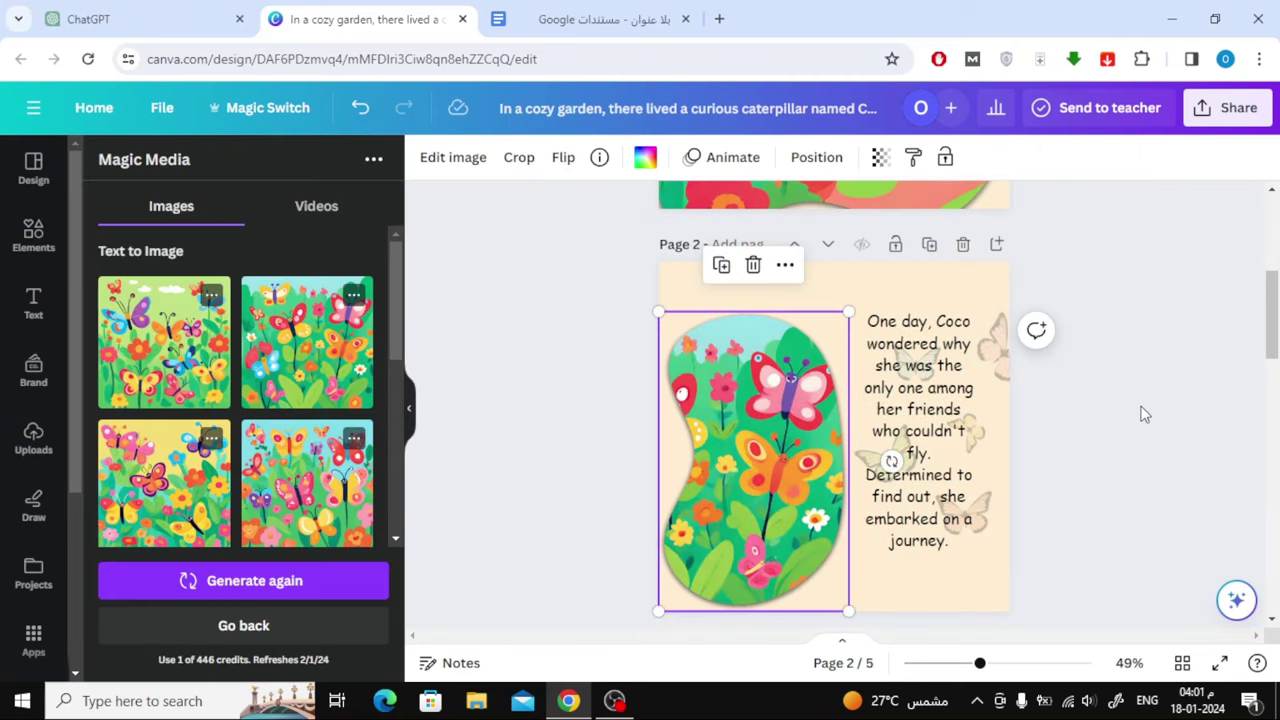
- Scroll through pages 3 and 4 to review the butterfly and cocoon pictures
click(1145, 414)
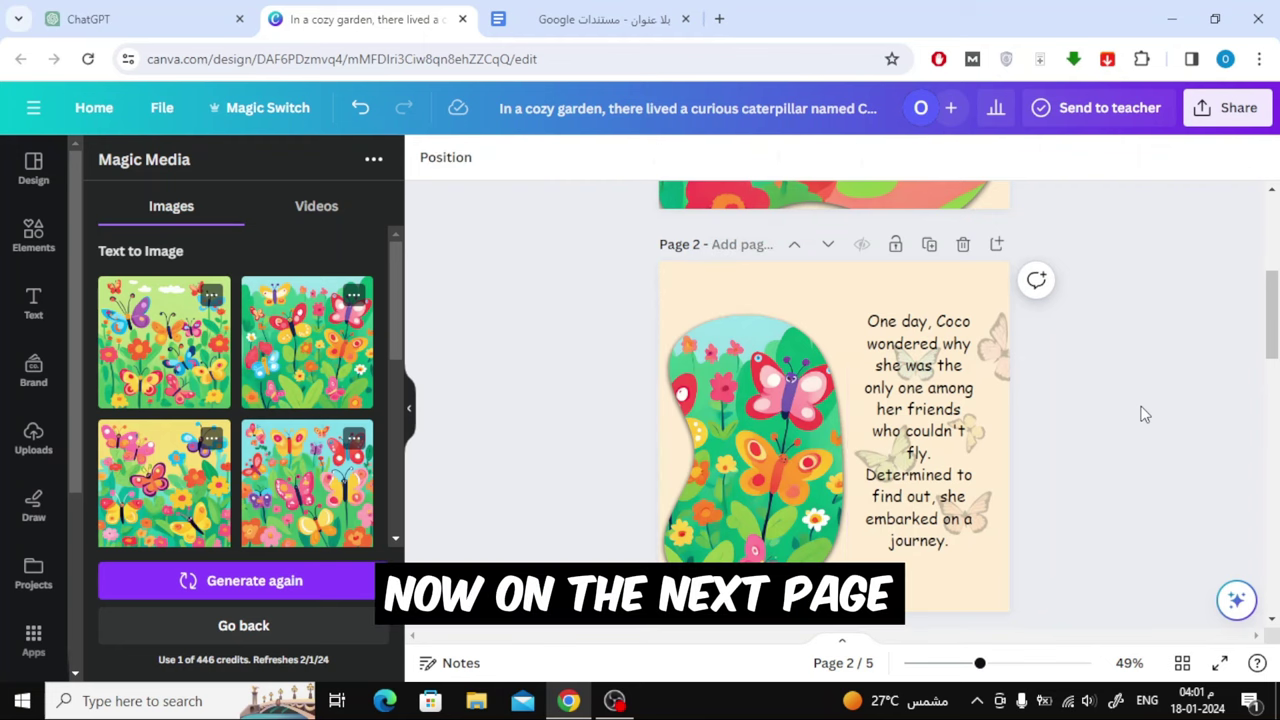
scroll(1145, 385, down, 3)
scroll(1145, 385, down, 3)
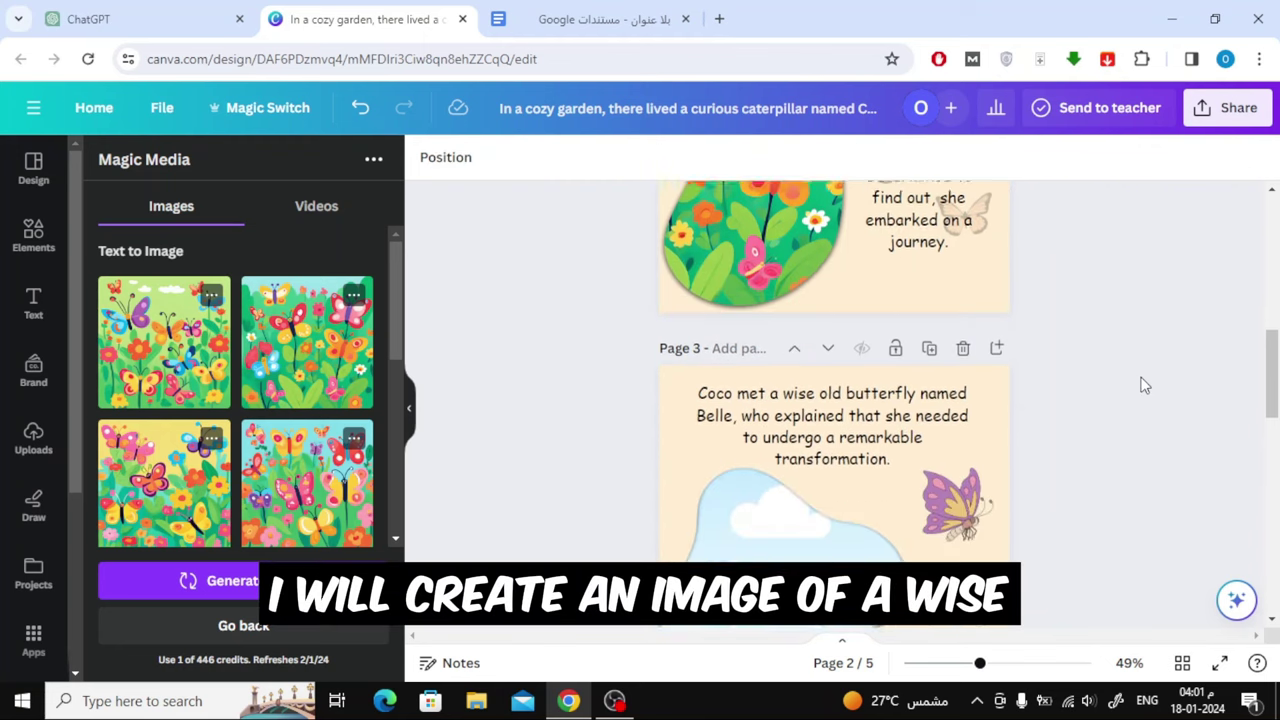
scroll(1145, 385, down, 1)
scroll(190, 395, down, 2)
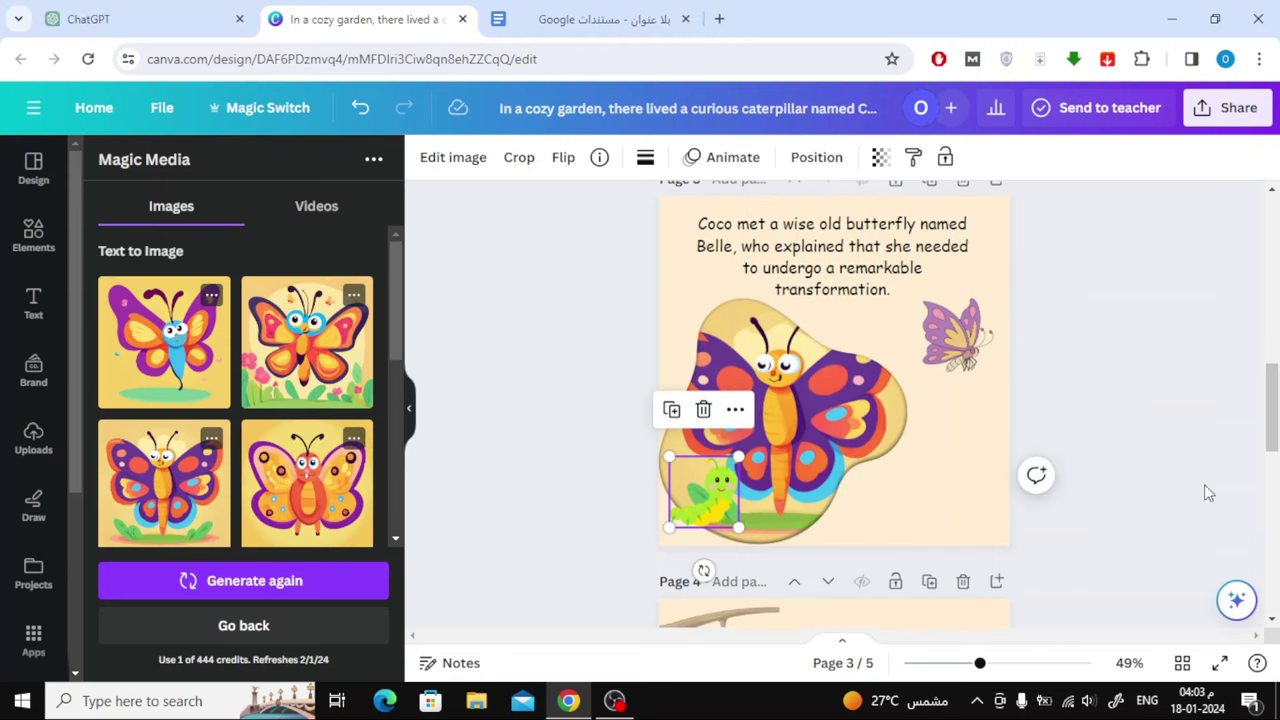
click(1202, 385)
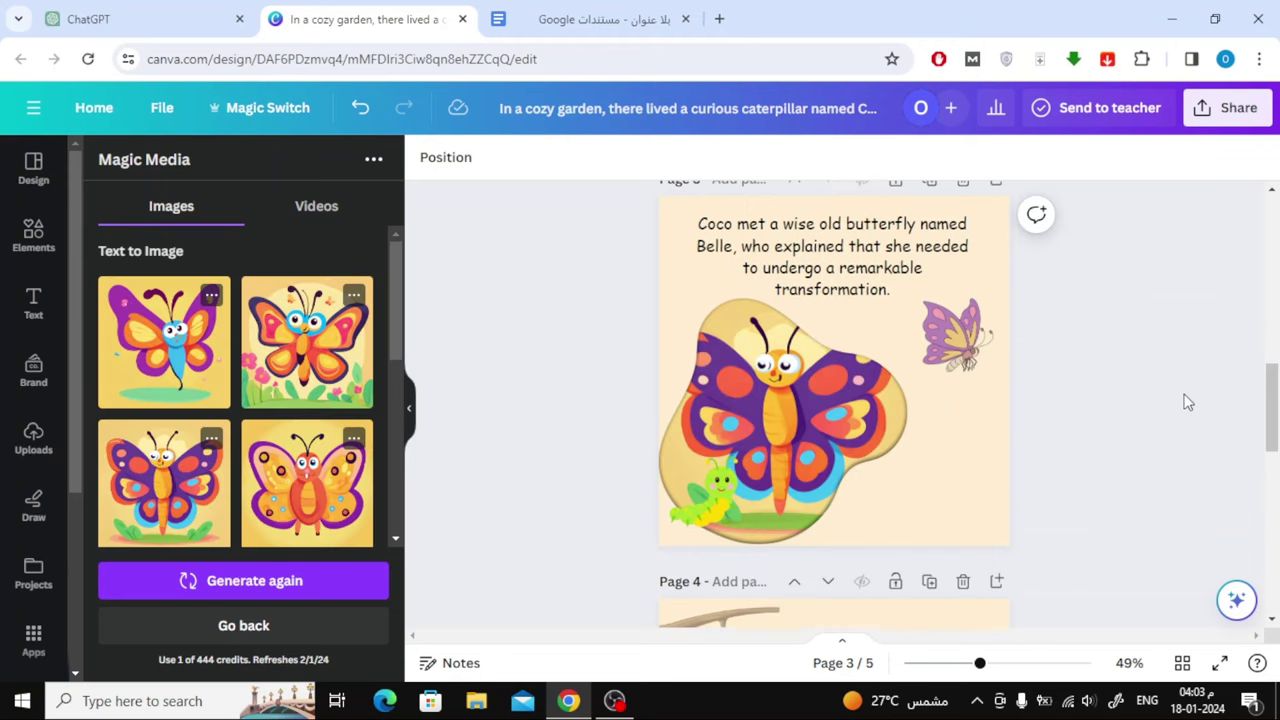
scroll(1189, 400, up, 1)
scroll(1164, 343, down, 1)
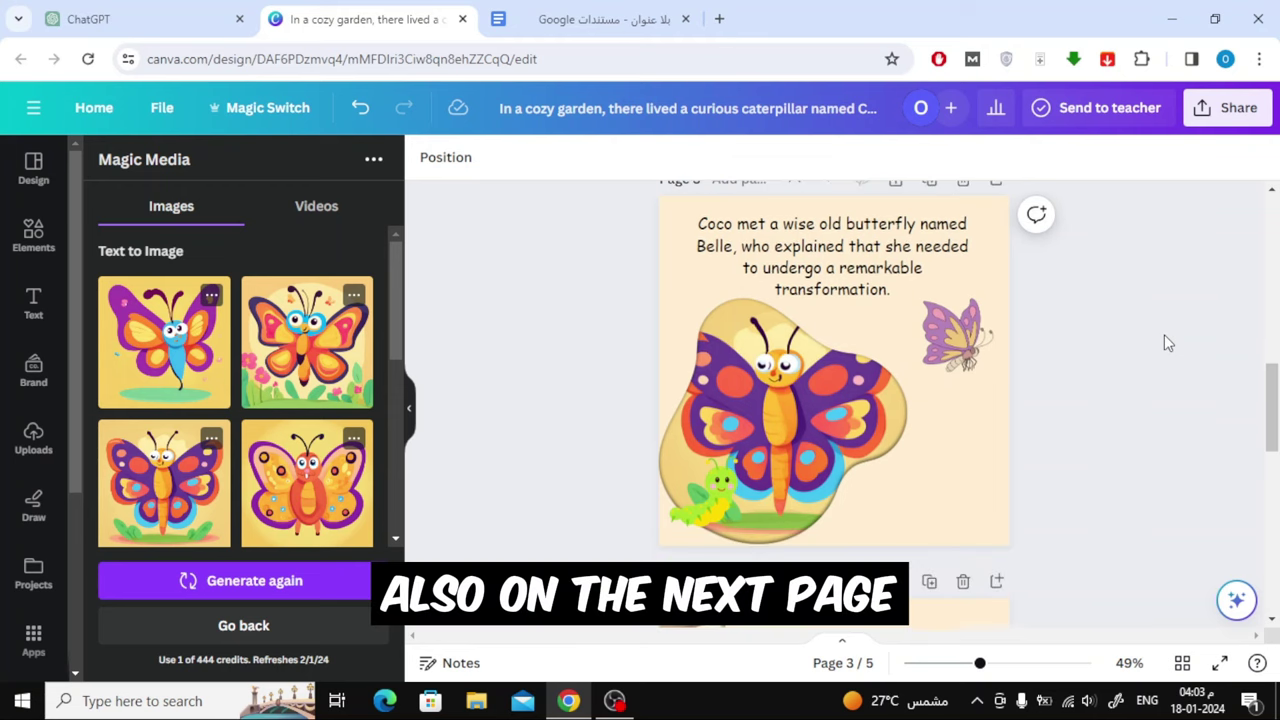
scroll(1164, 343, down, 3)
scroll(1164, 343, down, 1)
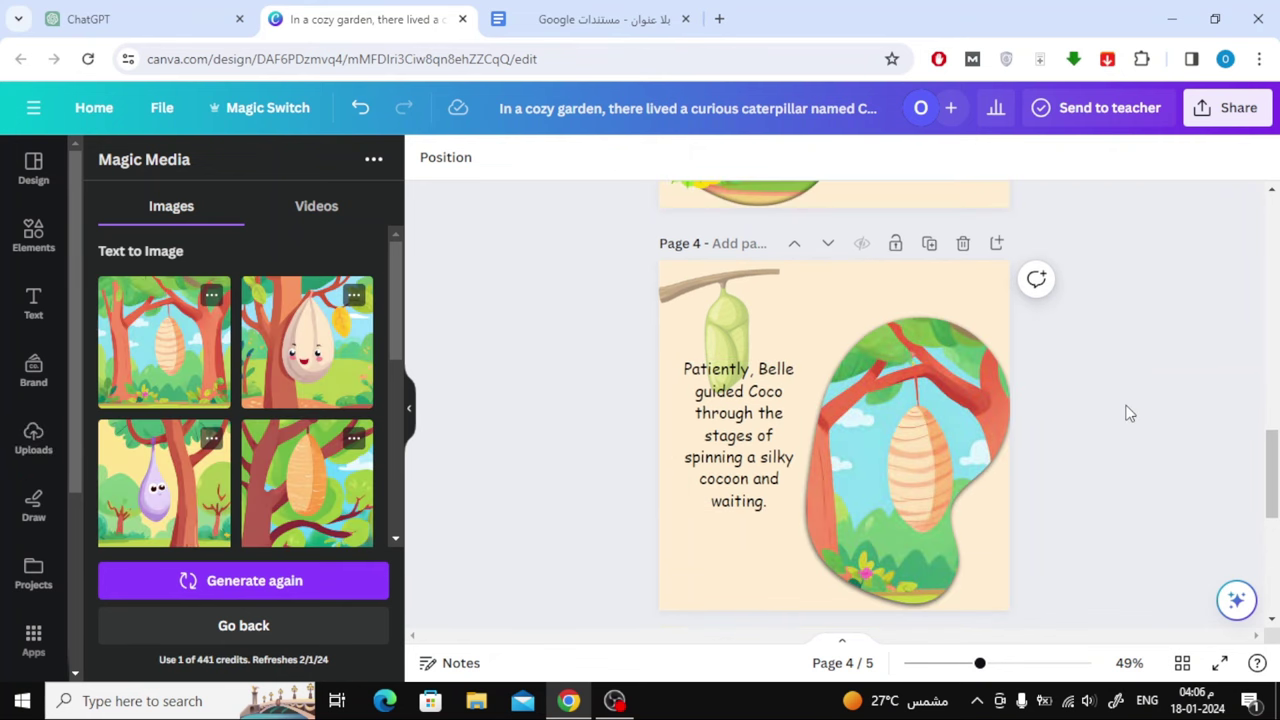
scroll(1071, 400, down, 1)
scroll(1071, 400, down, 2)
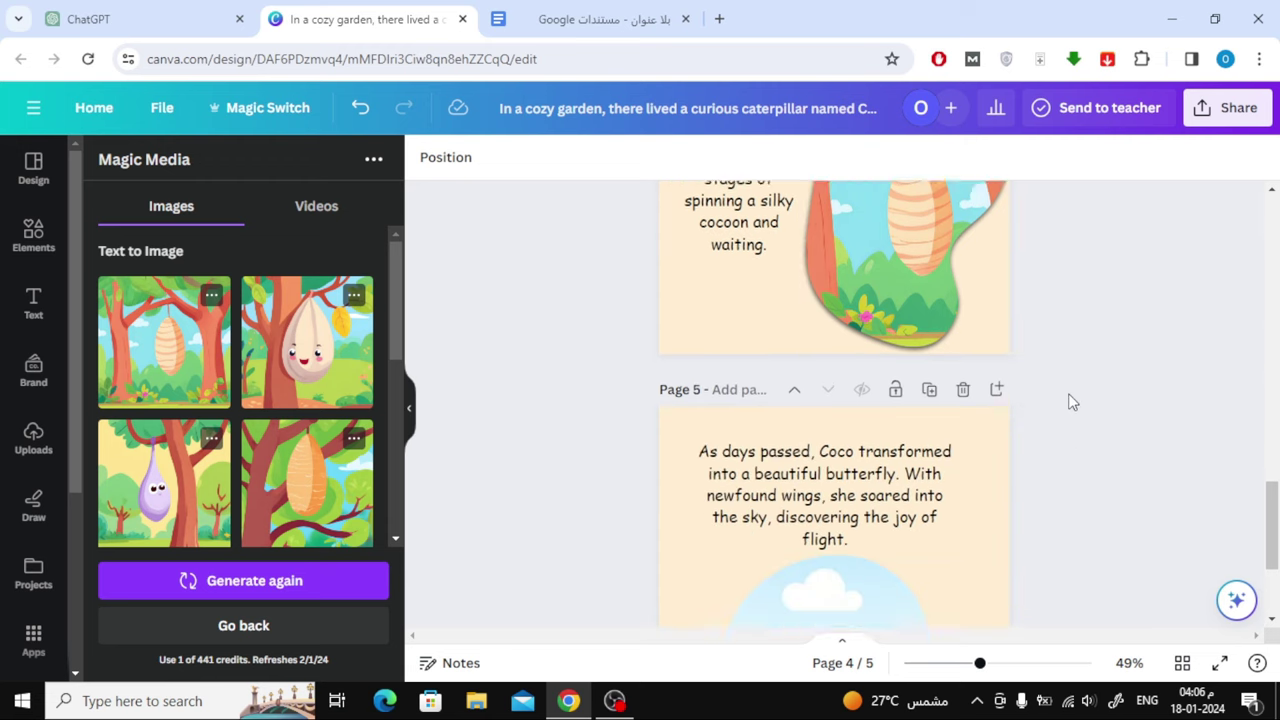
scroll(1070, 401, down, 1)
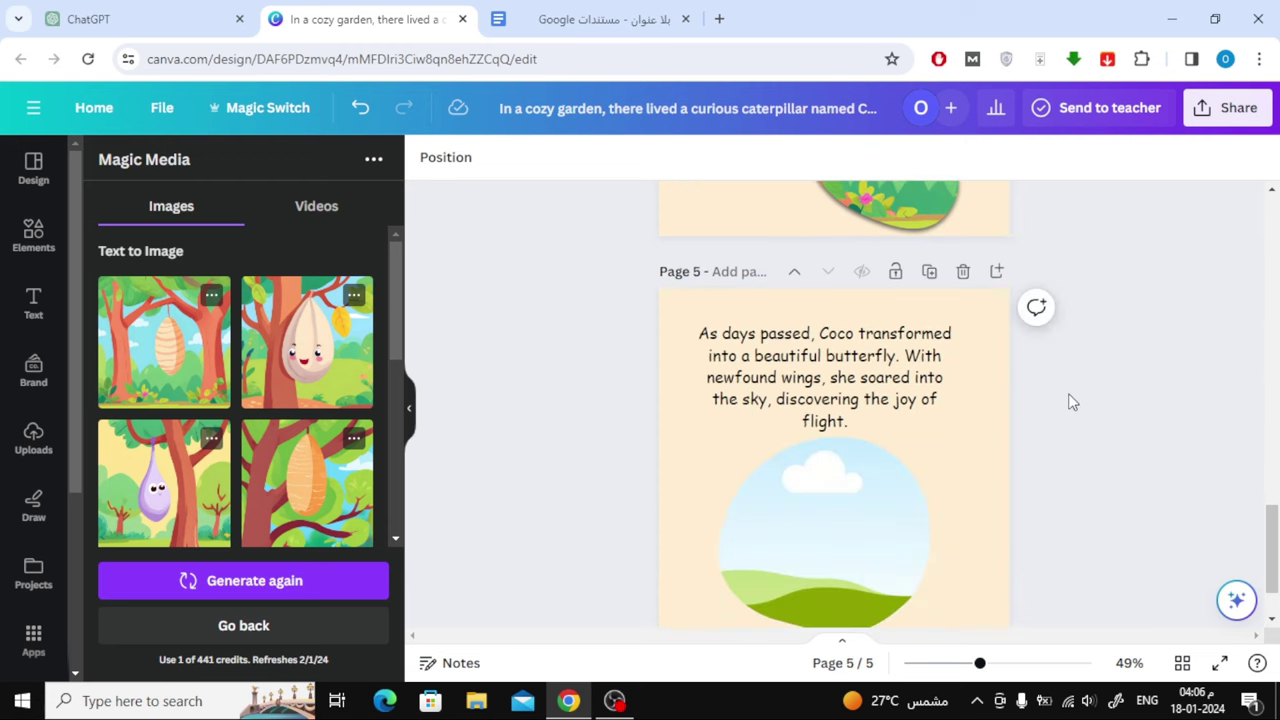
scroll(1070, 401, down, 2)
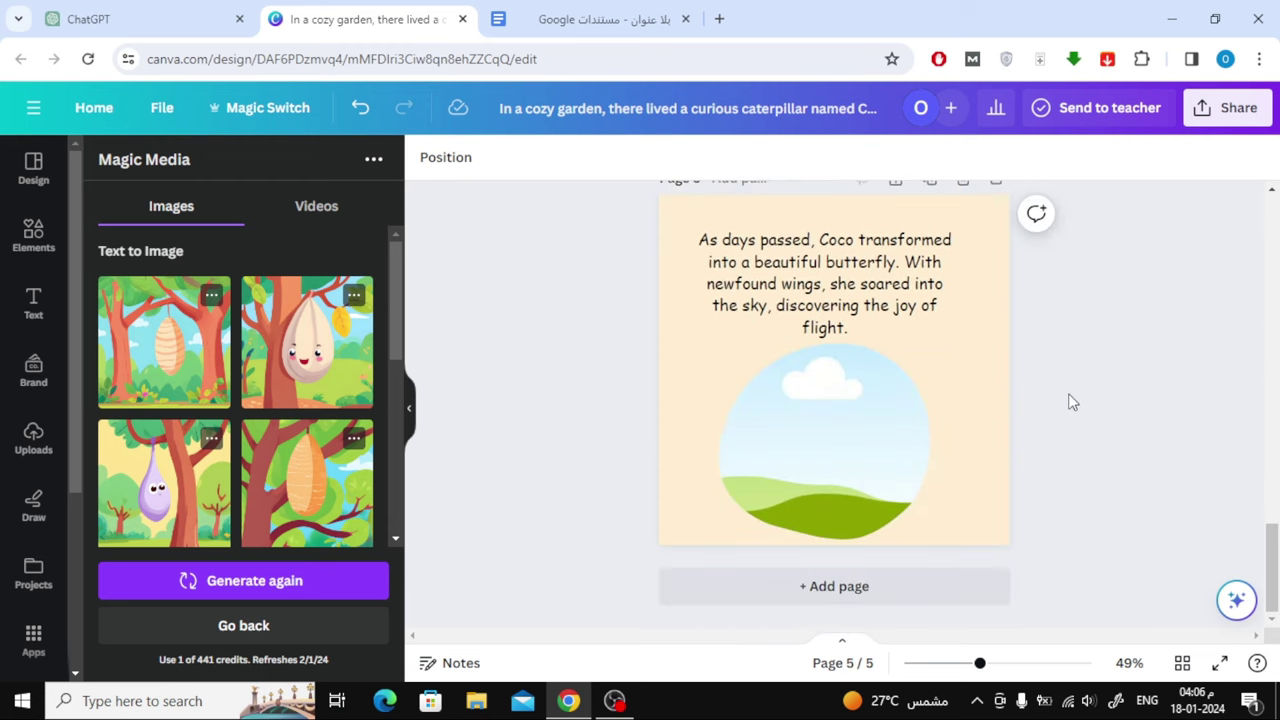
- Generate images from page 5's 'beautiful butterfly' phrase as the prompt
click(866, 244)
drag(861, 240, 888, 262)
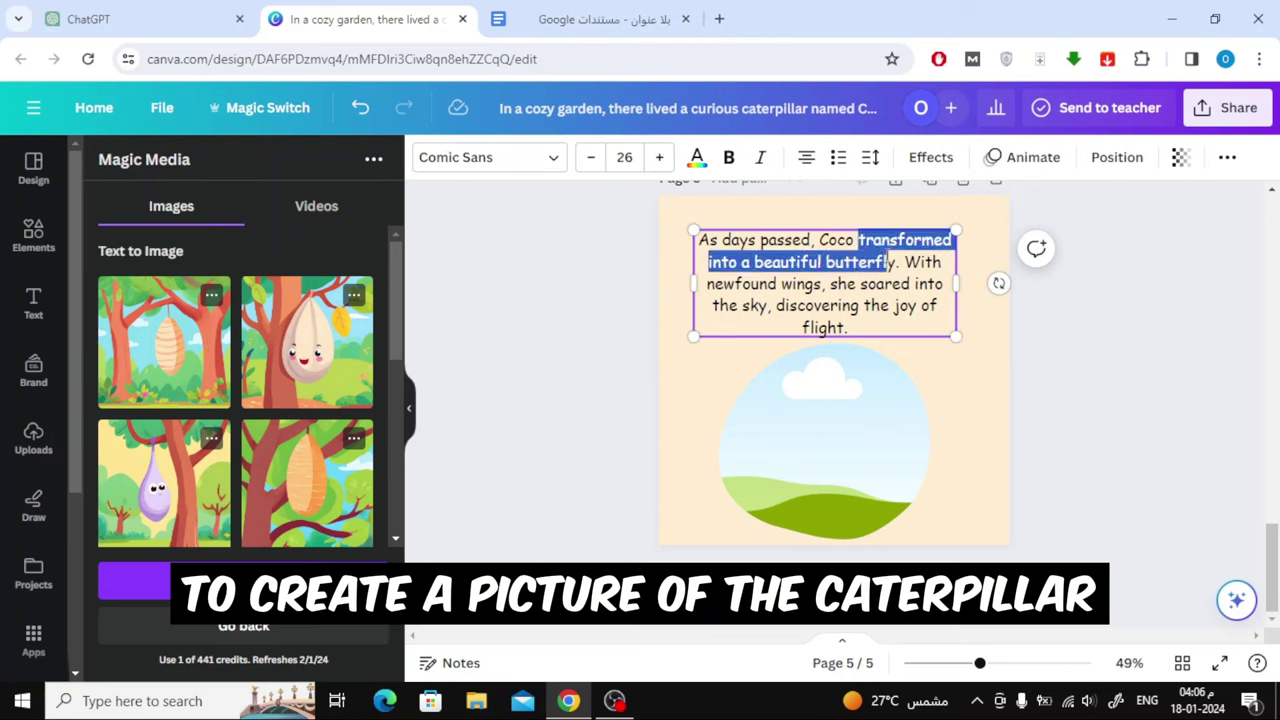
scroll(232, 478, down, 2)
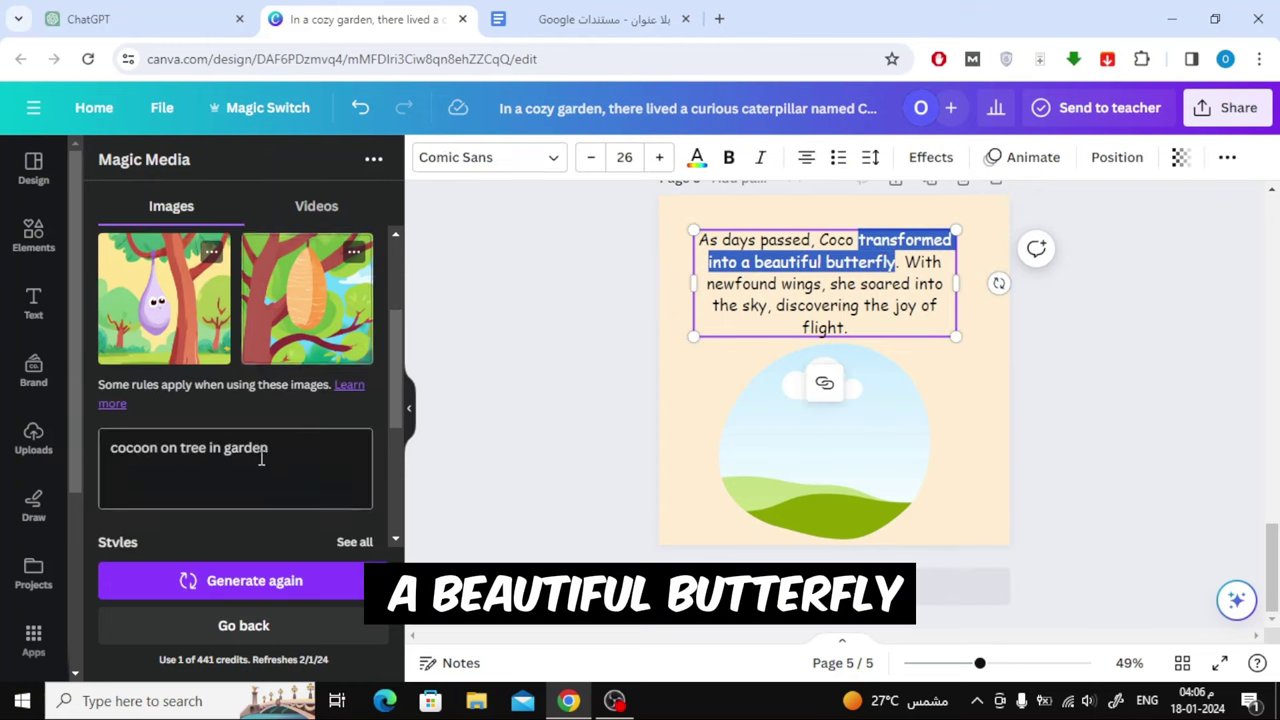
click(260, 457)
key(ctrl+a)
text(transformed into a beautiful butterfly)
click(281, 590)
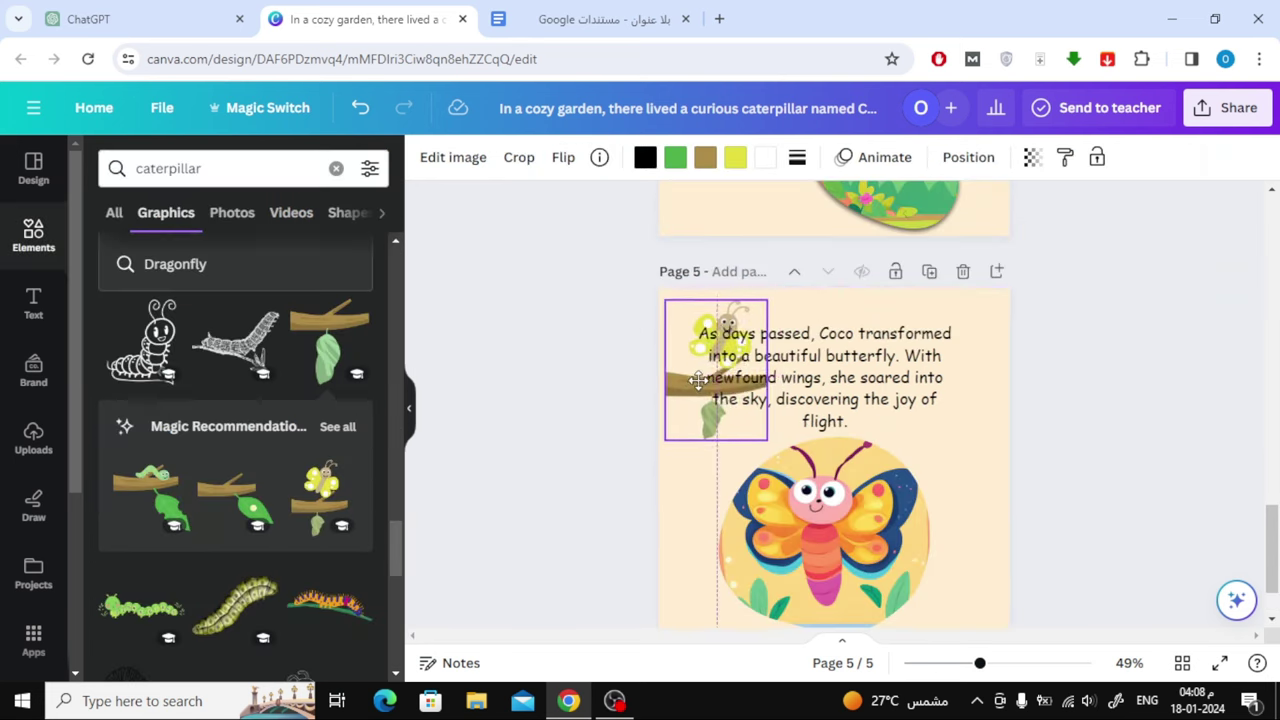
- Enlarge the caterpillar branch graphic at the left and fade it to about half opacity
drag(697, 380, 690, 378)
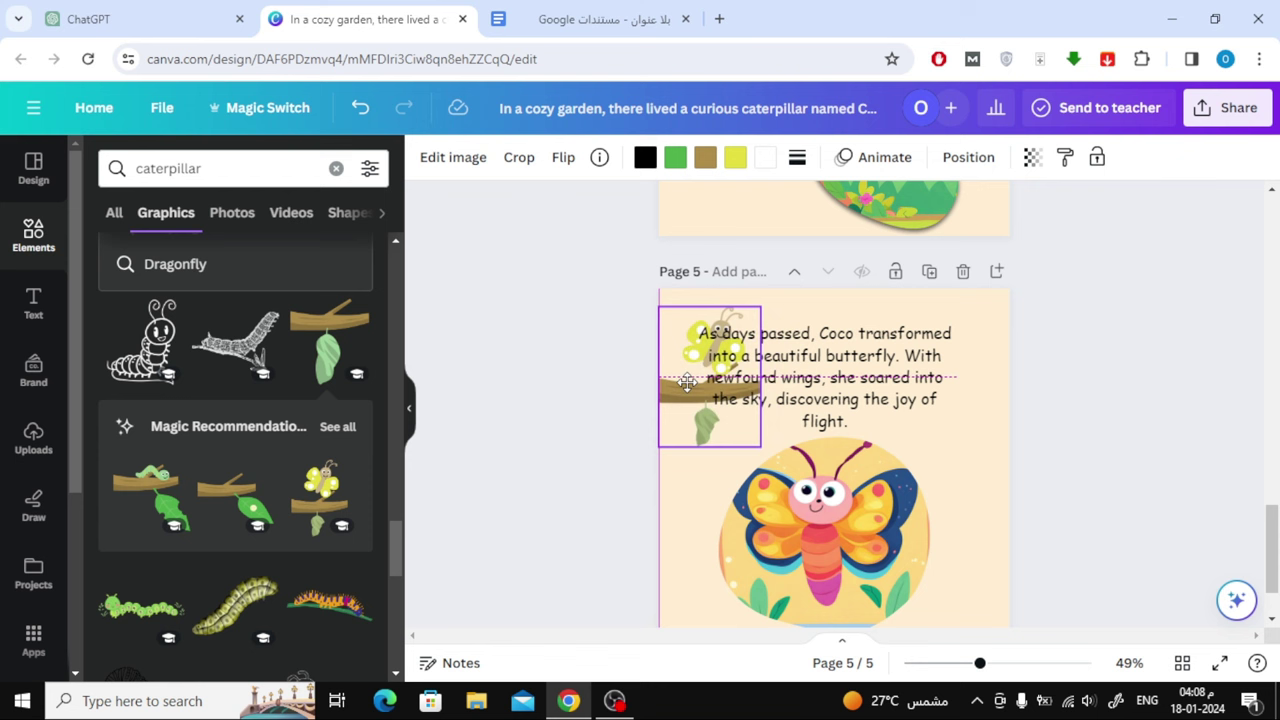
drag(764, 302, 788, 297)
click(1031, 158)
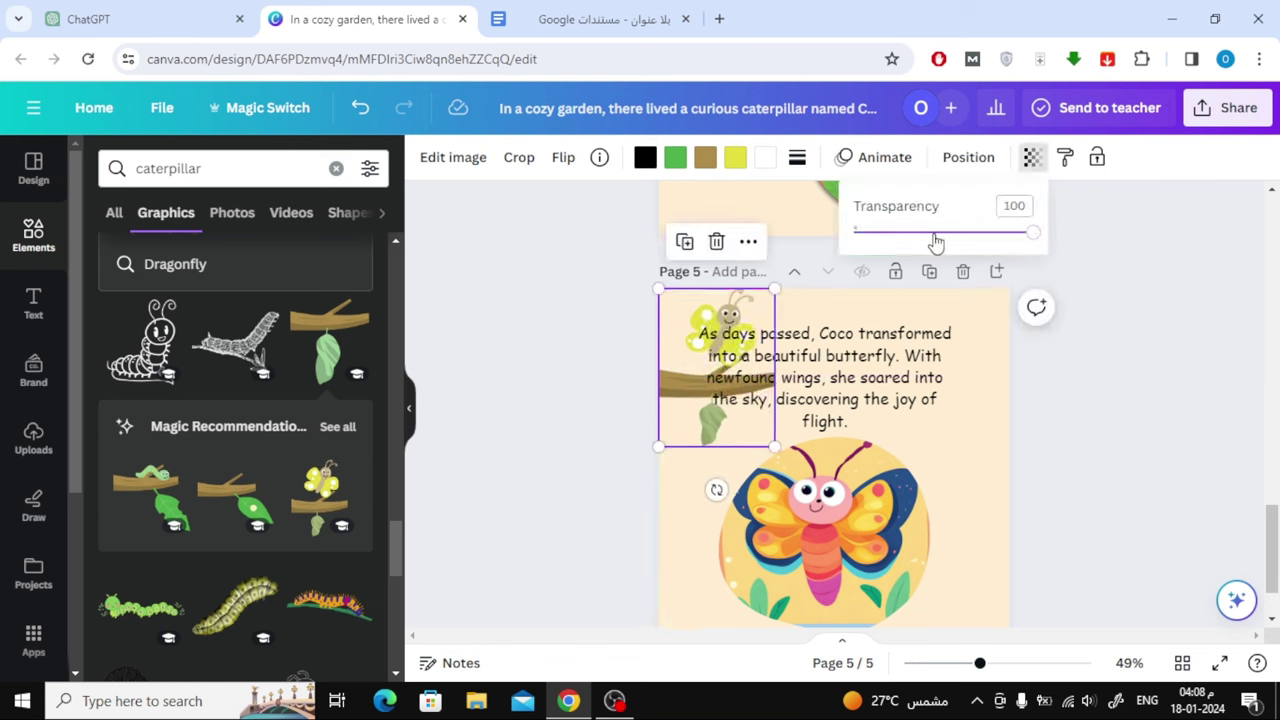
drag(935, 236, 932, 236)
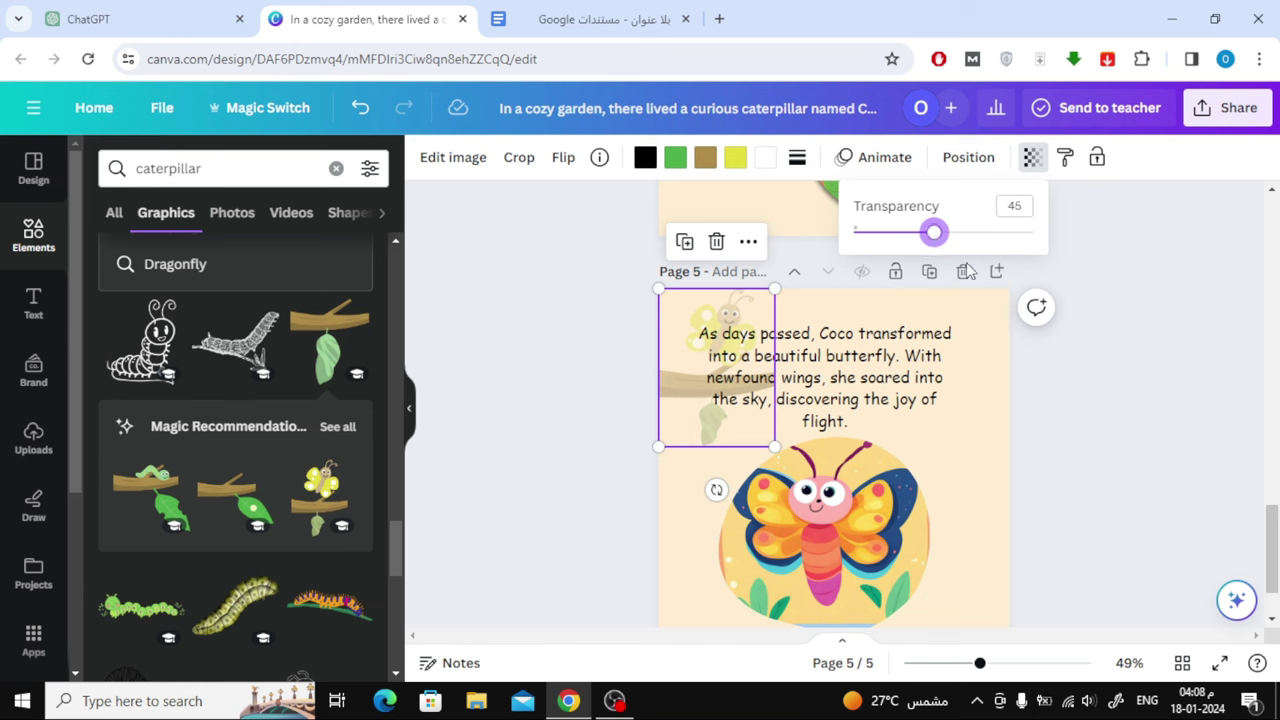
click(1073, 423)
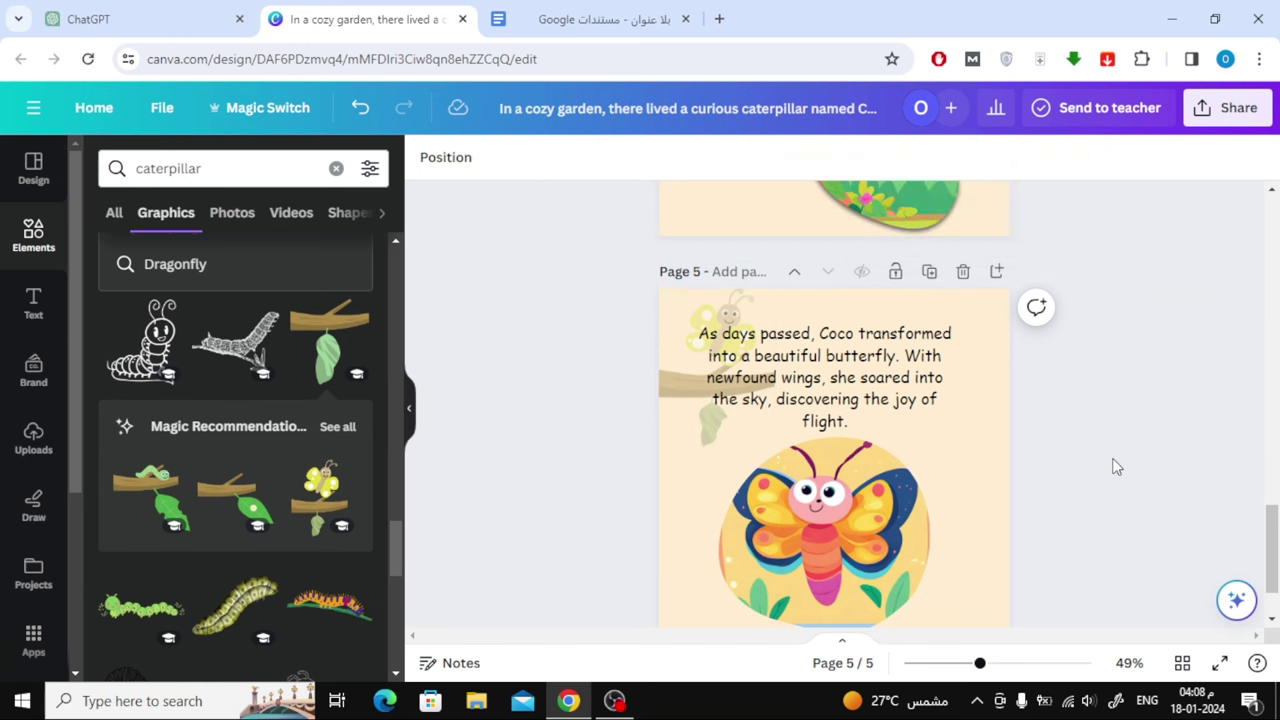
scroll(1117, 467, down, 1)
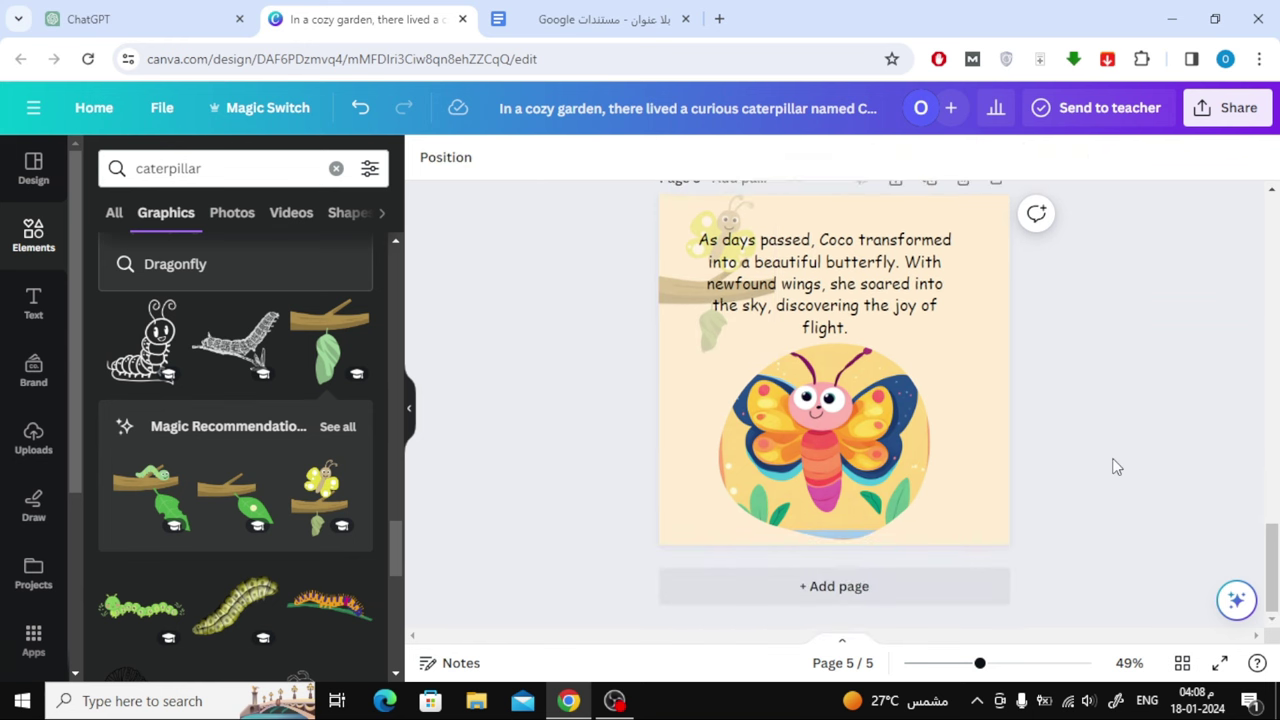
scroll(1117, 467, up, 4)
scroll(1117, 467, up, 5)
- Review all five pages as thumbnails and check the download options before returning to sharing
scroll(1117, 467, up, 3)
scroll(1117, 467, up, 1)
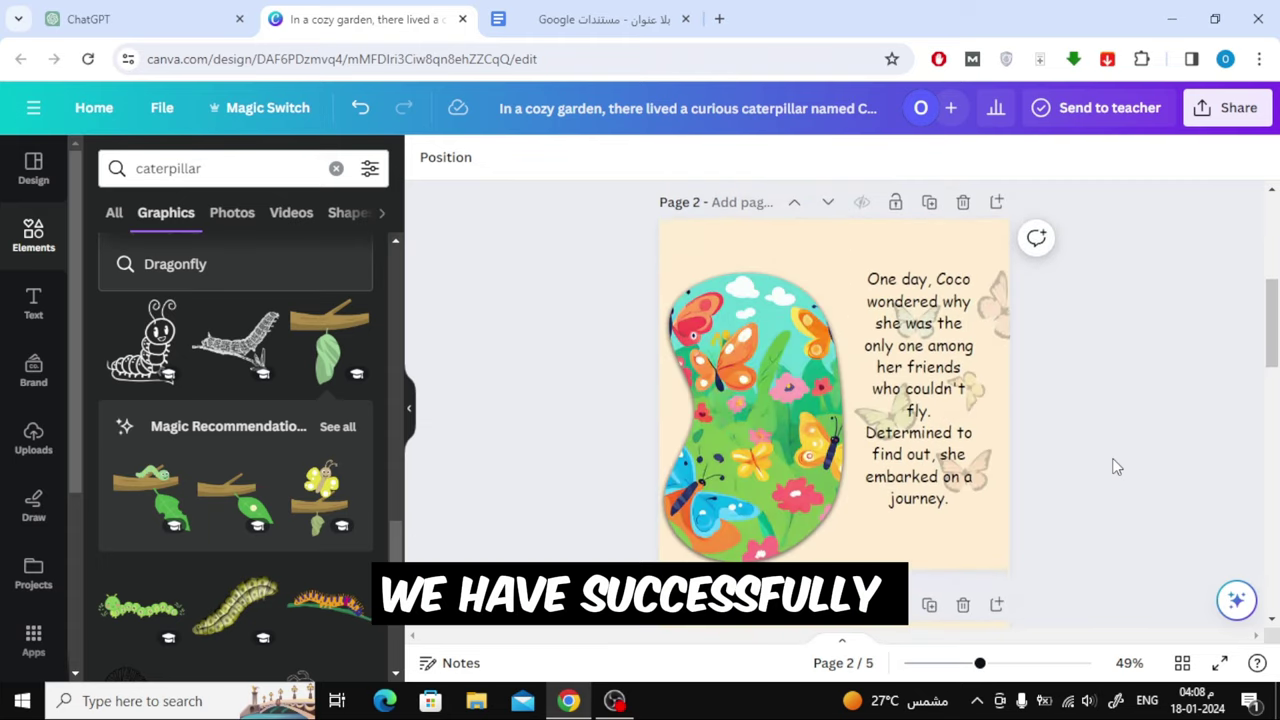
scroll(1117, 467, up, 4)
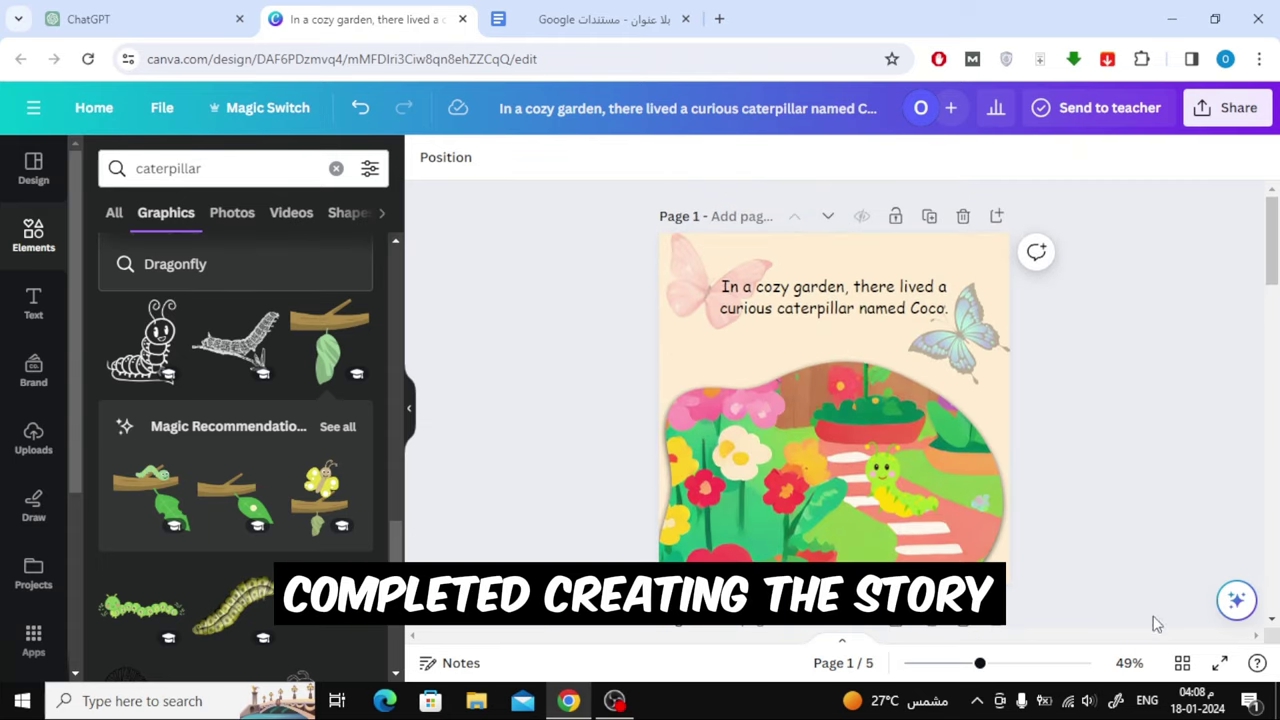
click(1182, 663)
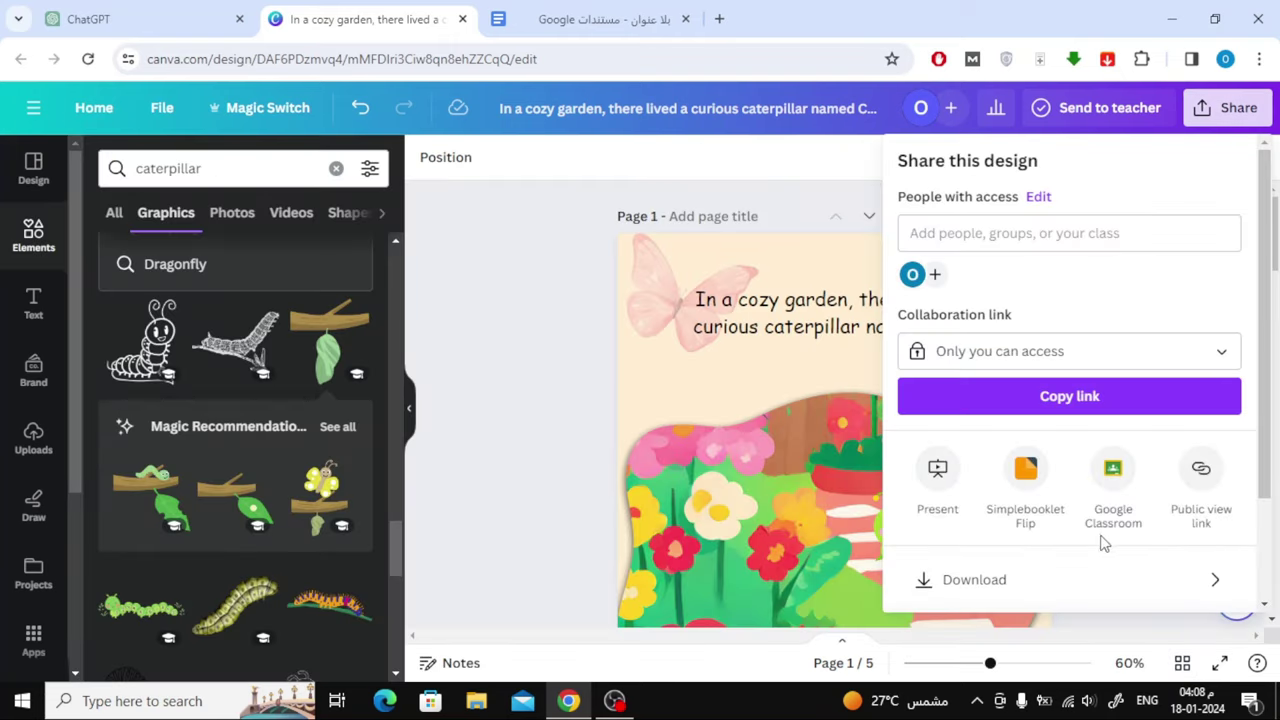
click(1120, 590)
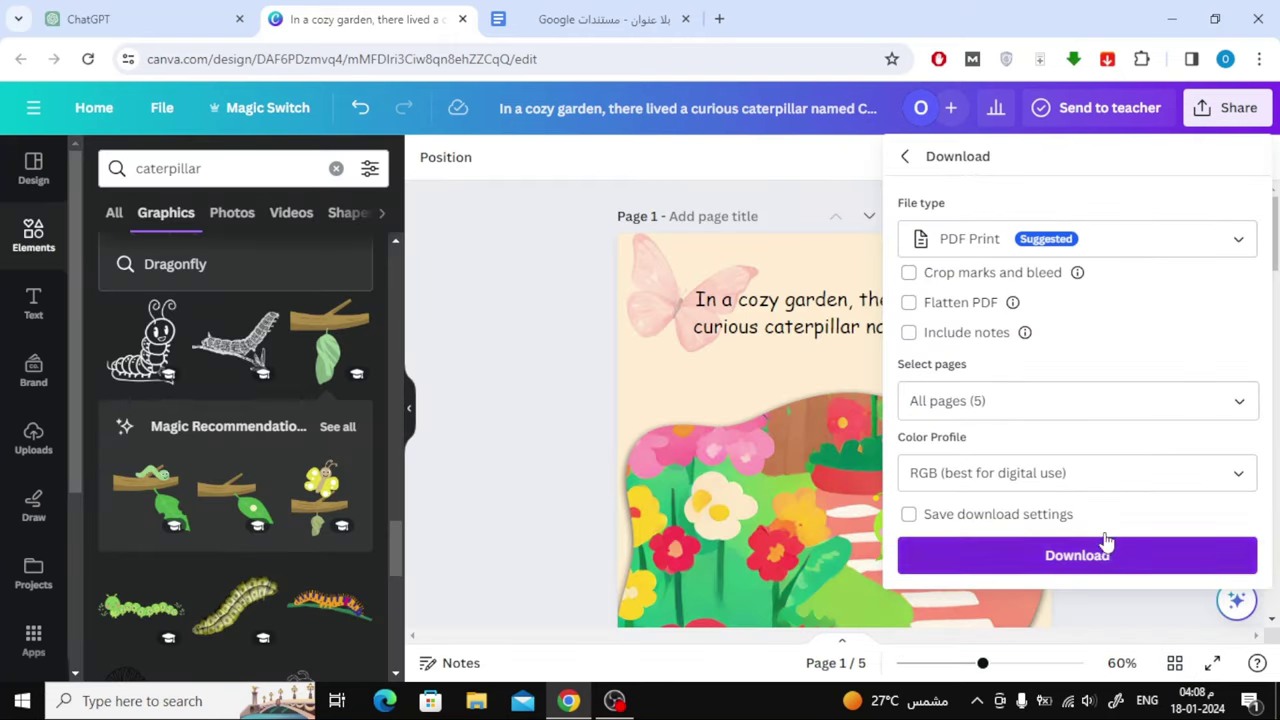
click(908, 158)
- Choose Simplebooklet Flip from the Design options and save all five pages
scroll(1057, 443, down, 2)
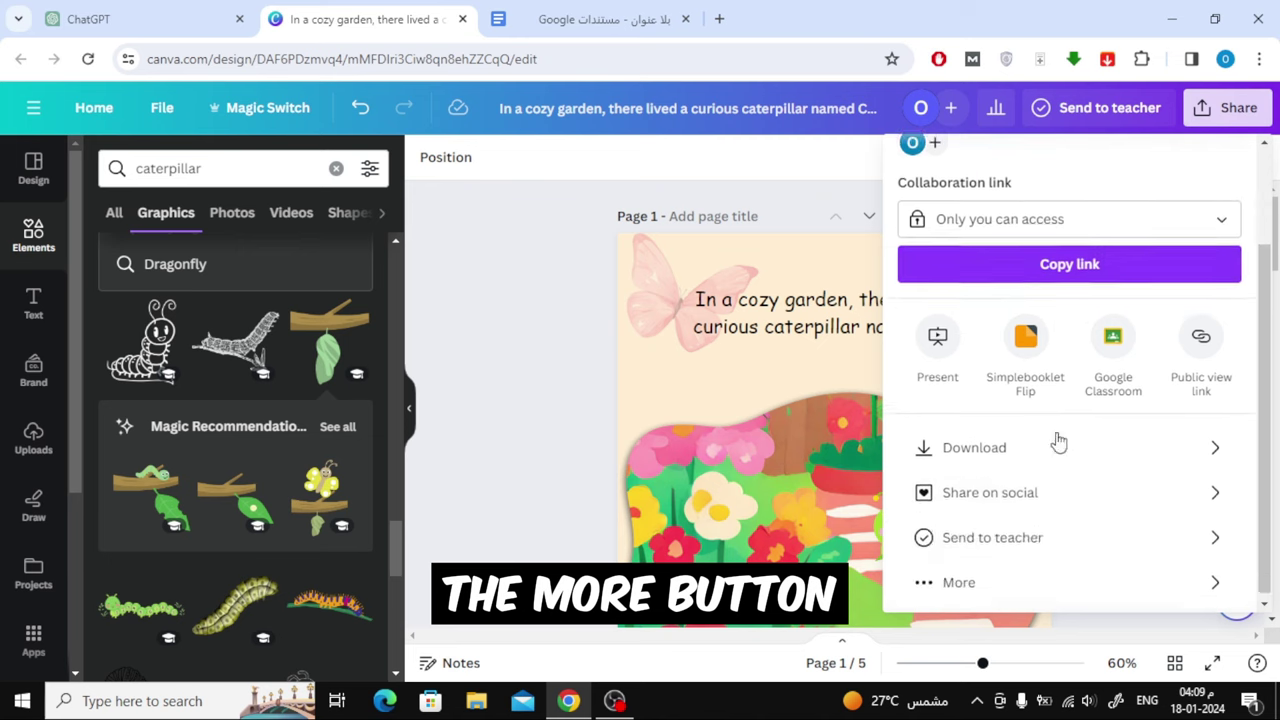
click(994, 580)
scroll(1063, 445, down, 5)
scroll(1063, 443, down, 1)
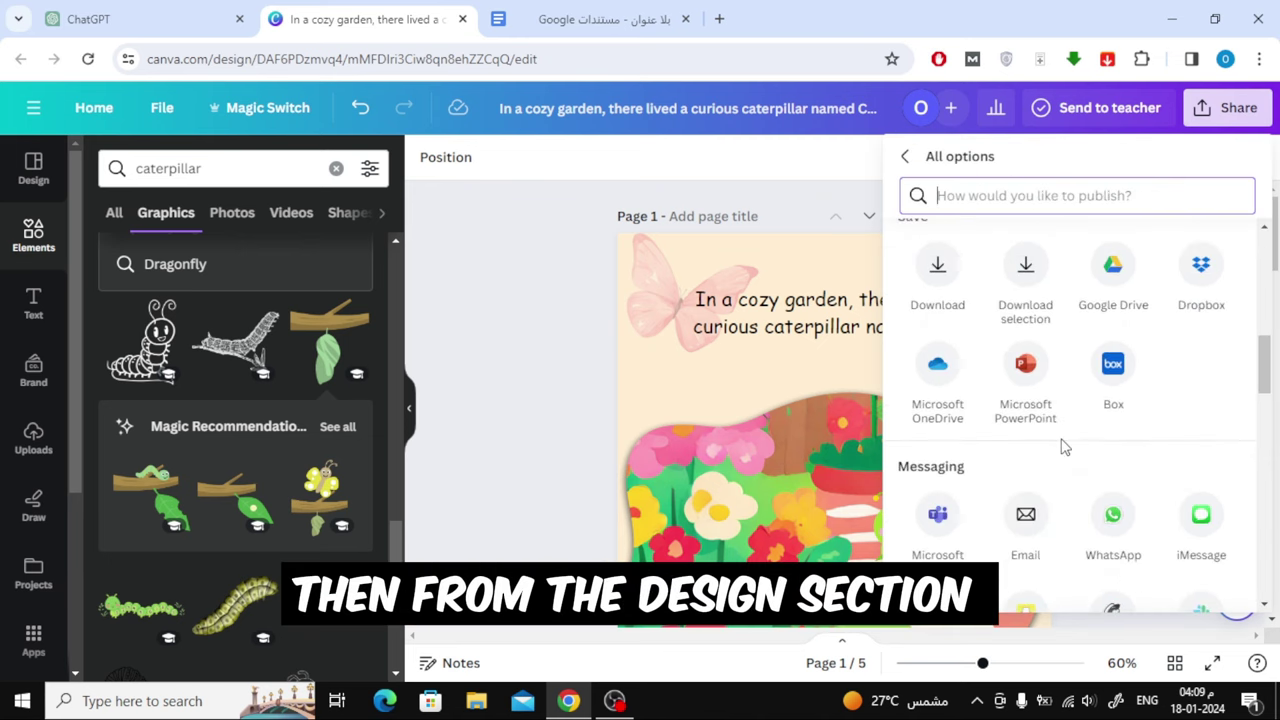
scroll(1060, 420, down, 2)
scroll(1055, 410, down, 1)
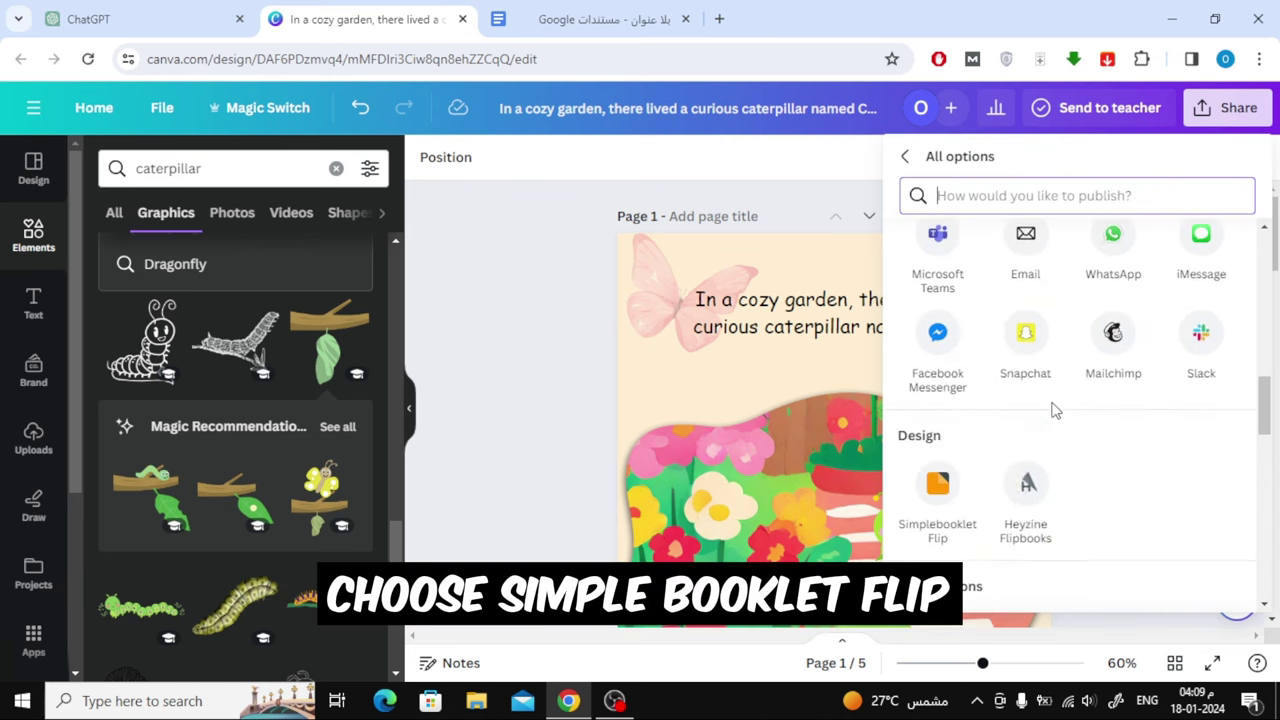
click(935, 487)
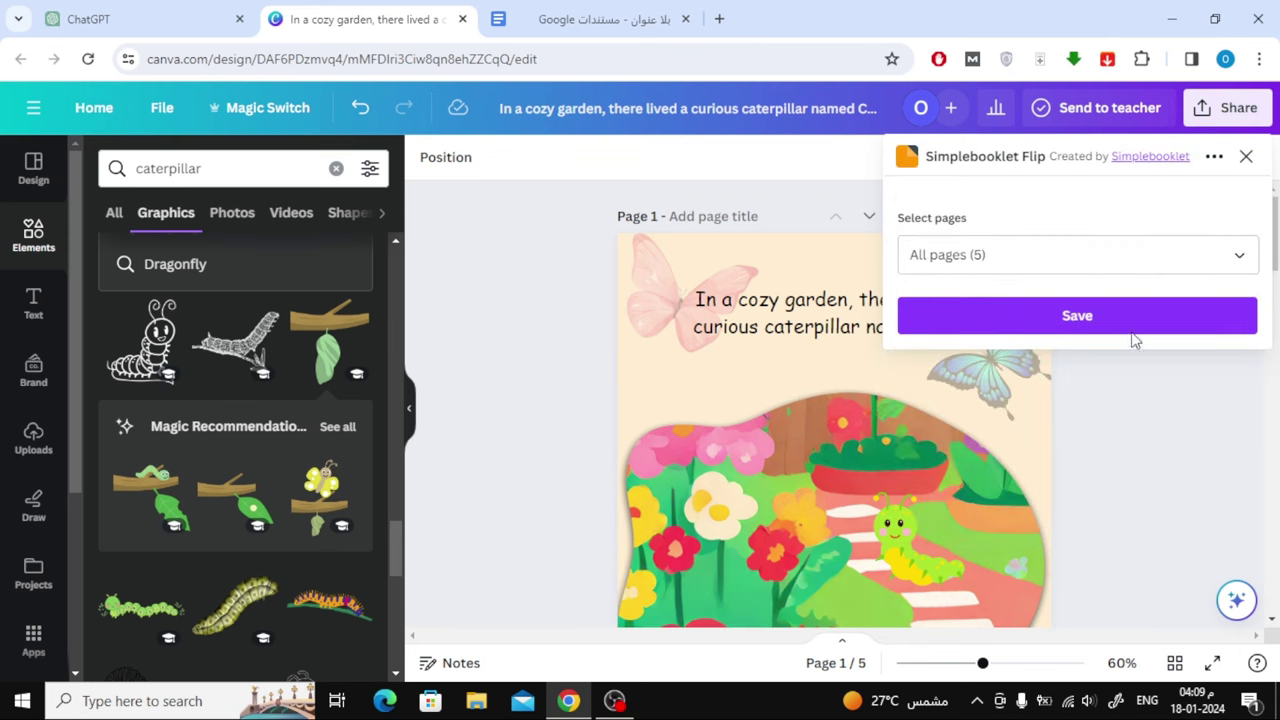
click(1138, 330)
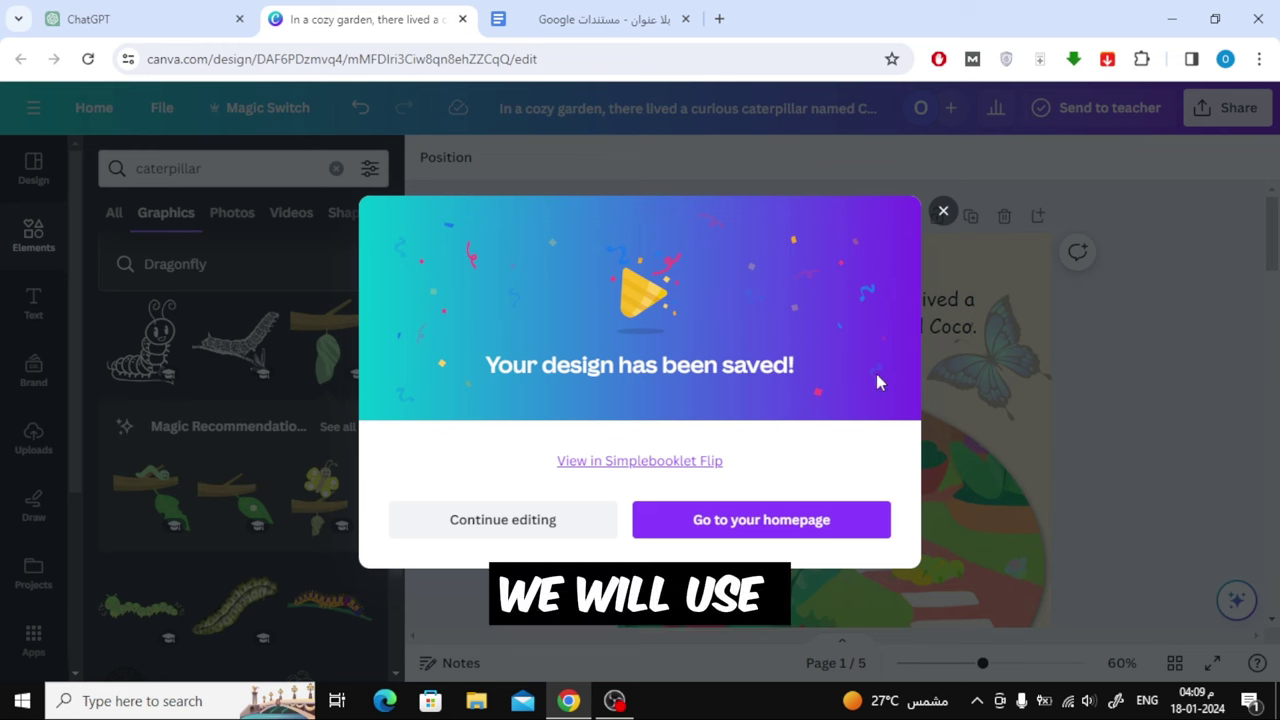
- View the saved booklet in Simplebooklet and open its shareable public flipbook at page 1
click(668, 461)
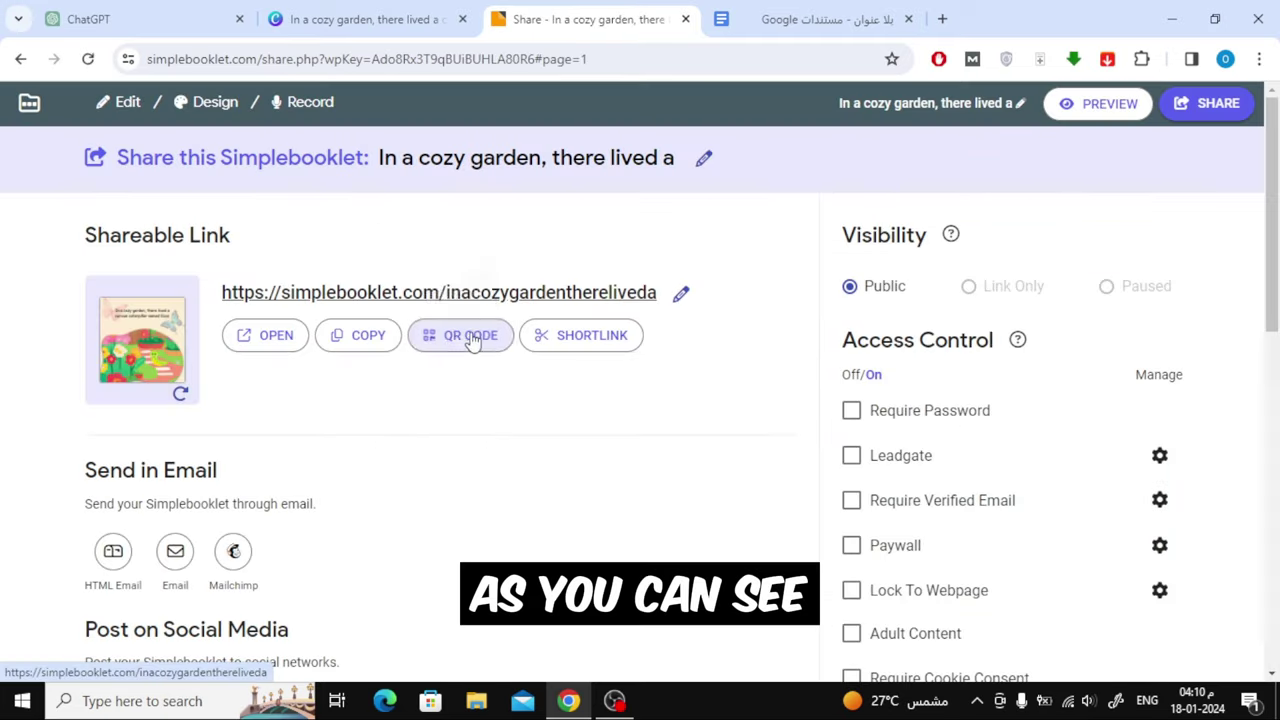
click(298, 347)
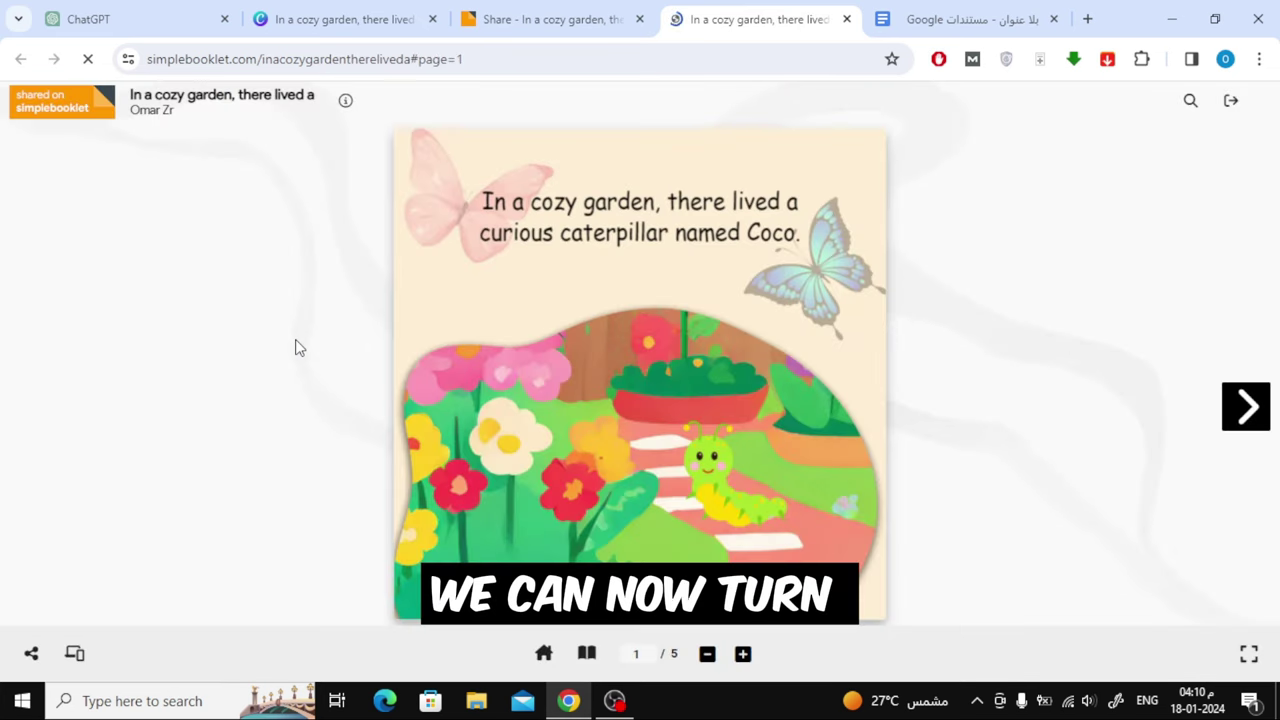
- Turn the flipbook forward spread by spread to the final page, 5 of 5
click(1245, 410)
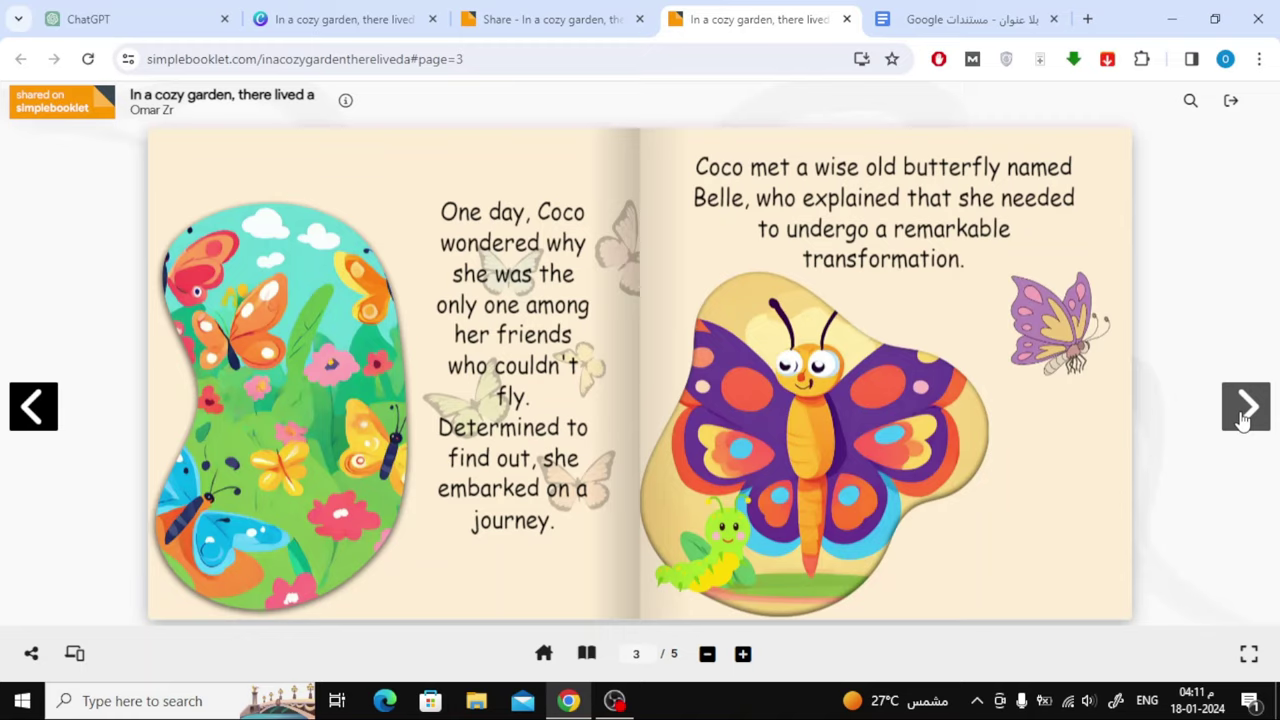
click(1245, 410)
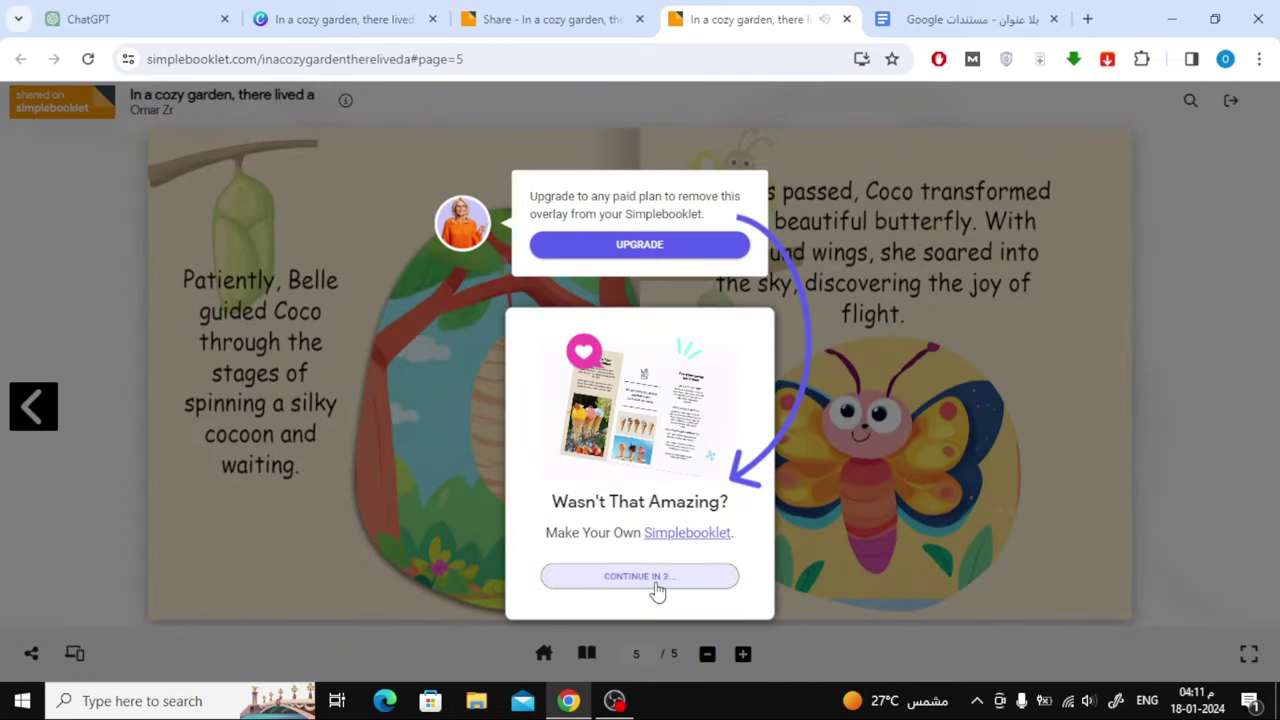